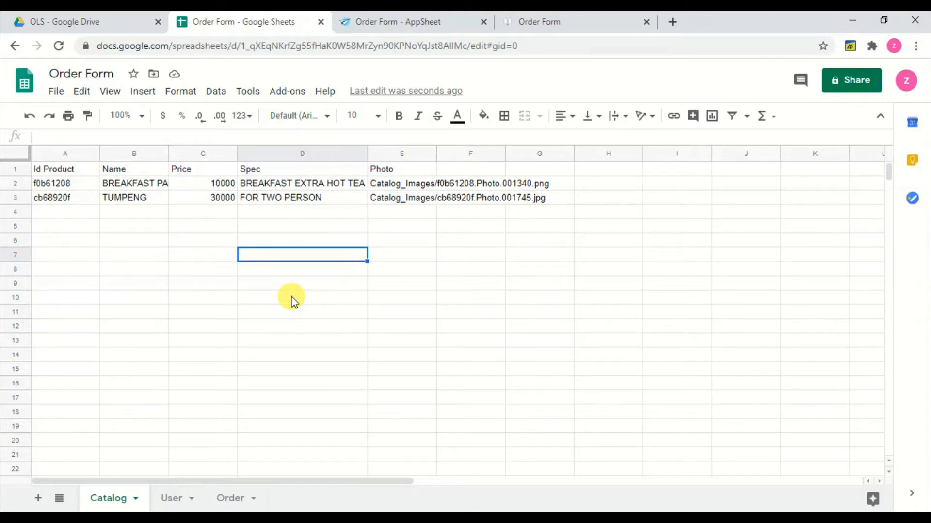
Inspect the Catalog sheet's headers from Id Product through Photo, then go to the User sheet.
click(80, 173)
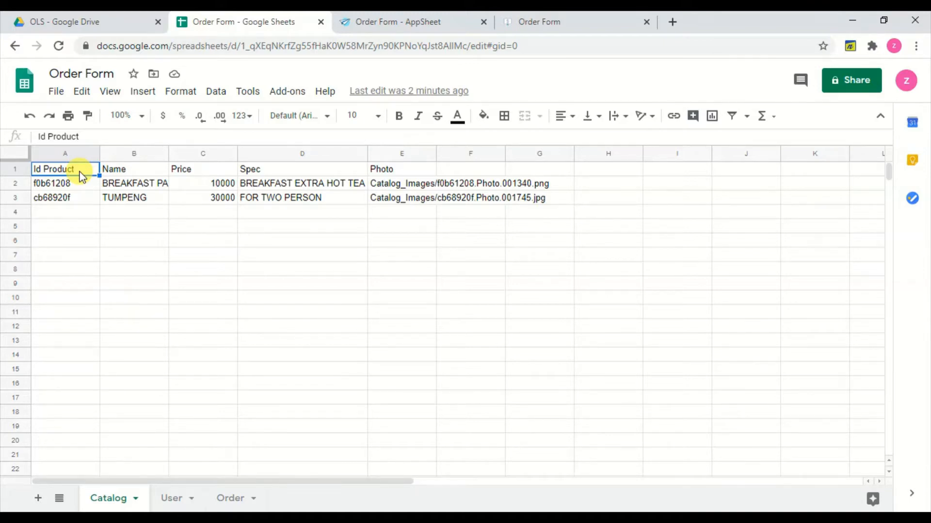
key(Right)
key(Right)
key(Right)
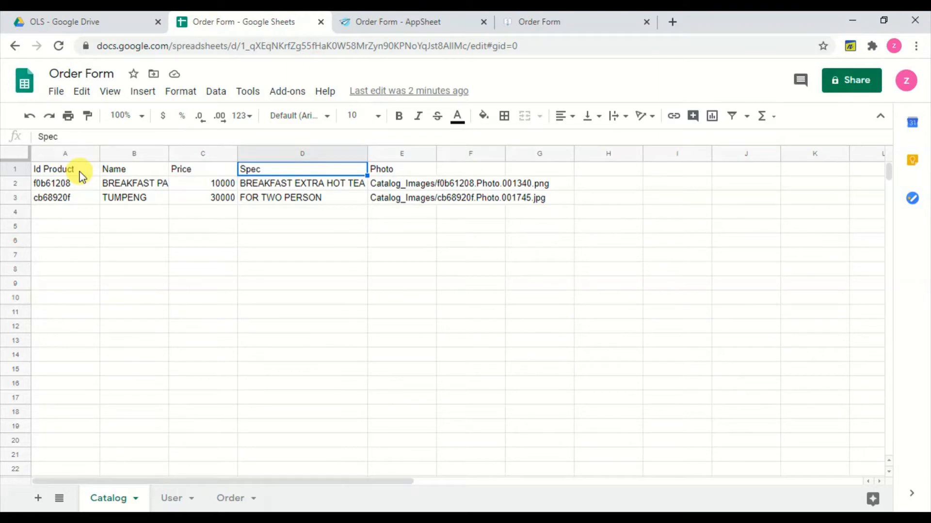
key(Right)
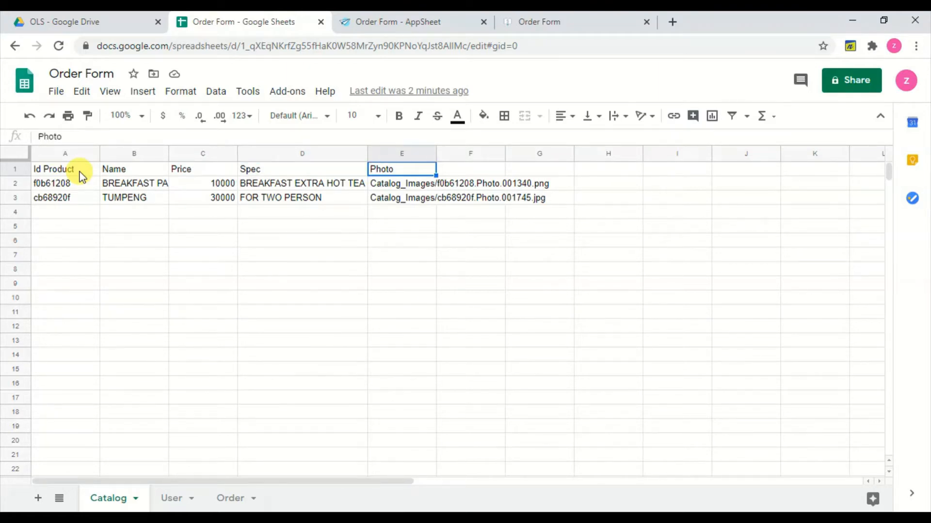
key(Left)
key(Left)
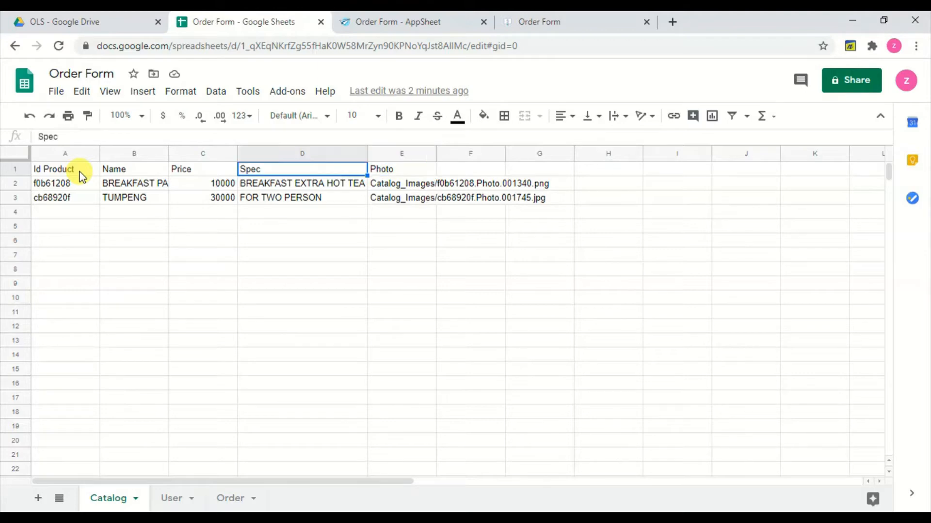
key(Left)
key(Left)
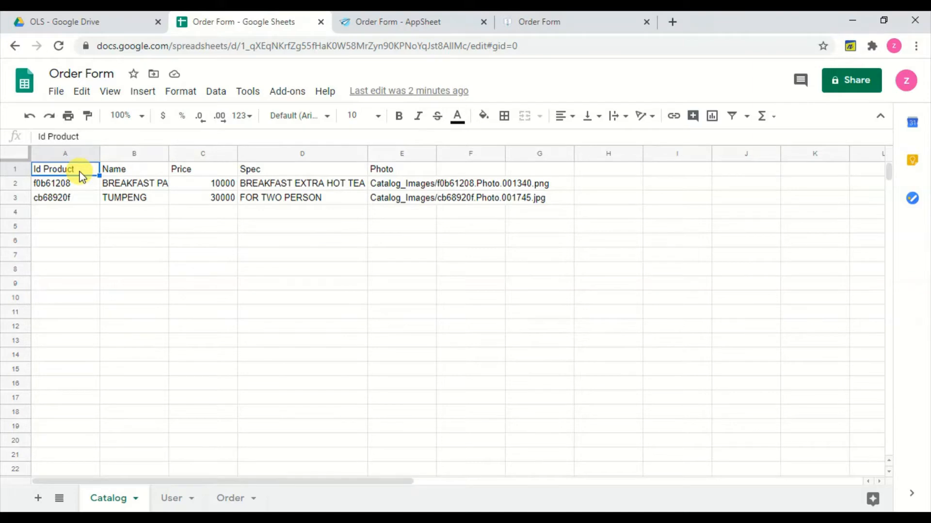
click(169, 504)
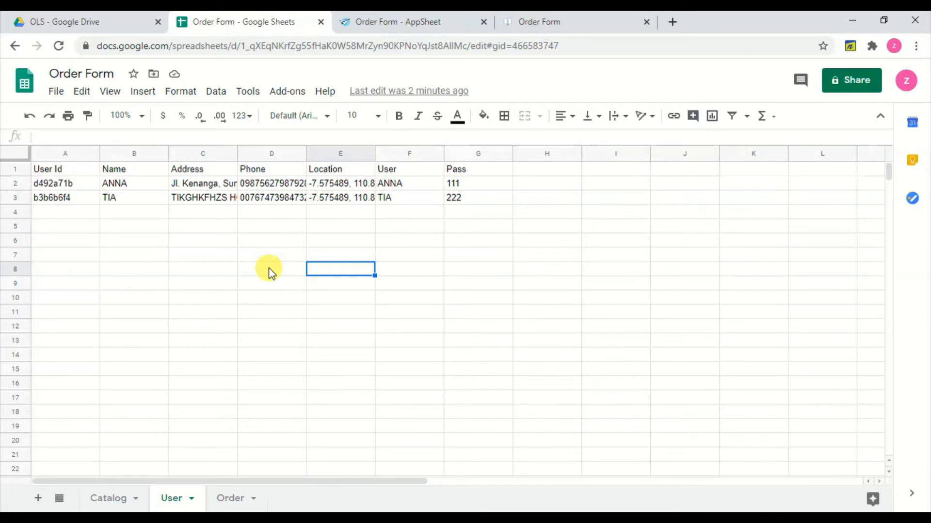
Inspect the User sheet's User and Pass login columns, then go to the Order sheet.
click(402, 175)
key(Tab)
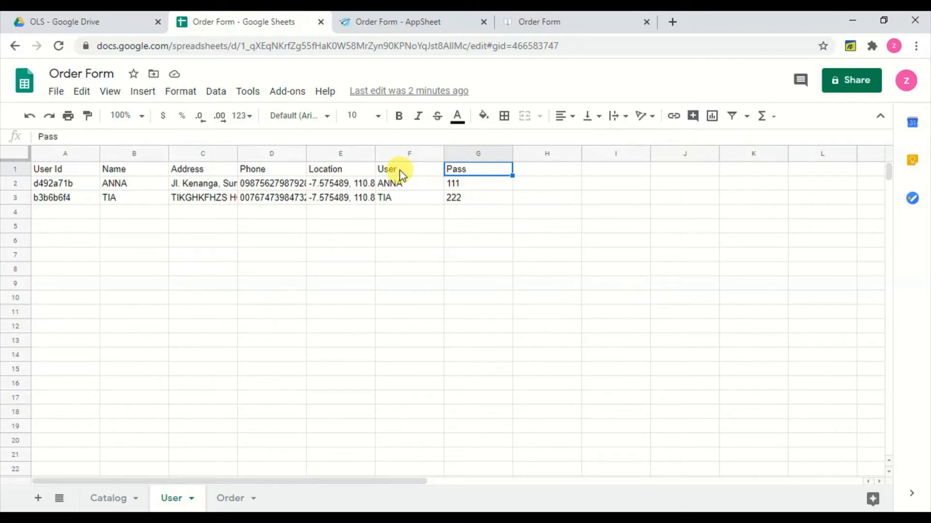
click(395, 171)
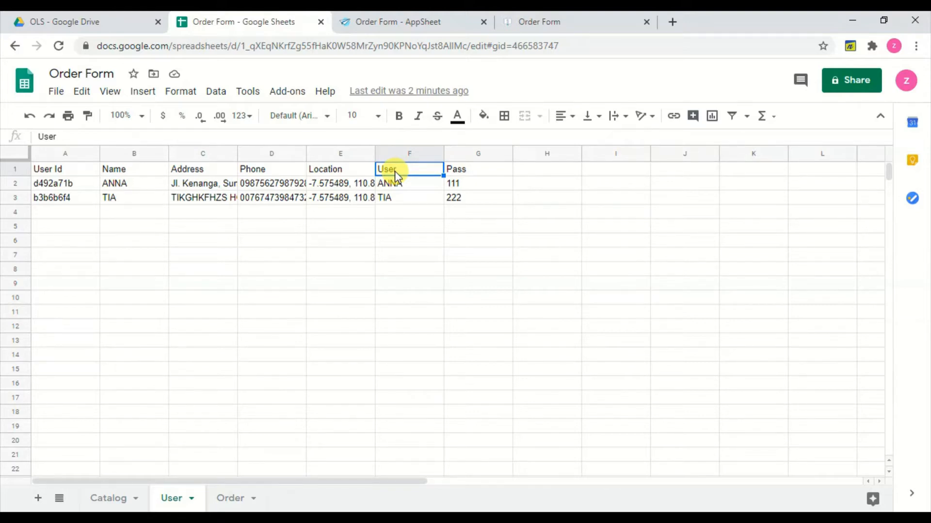
click(229, 499)
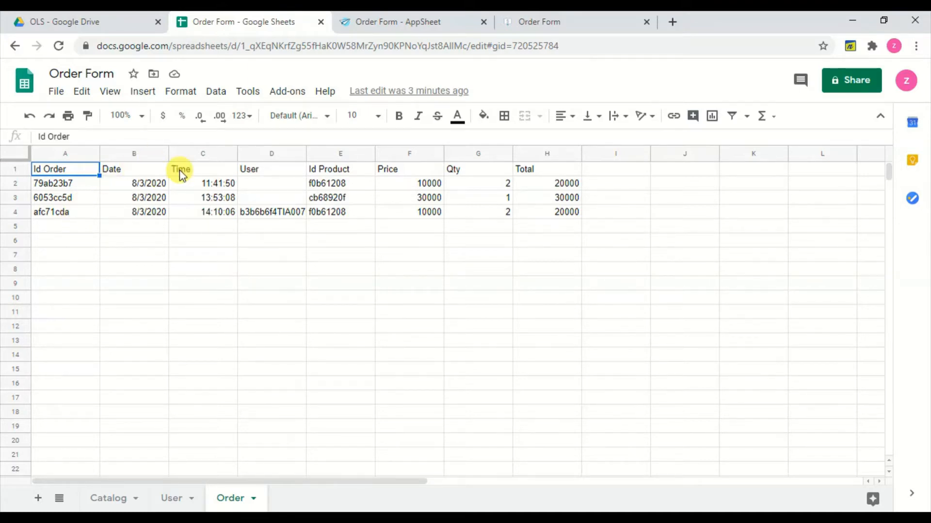
Compare the Order sheet's Date and Id Product headers against Catalog, then return to the AppSheet editor.
click(129, 178)
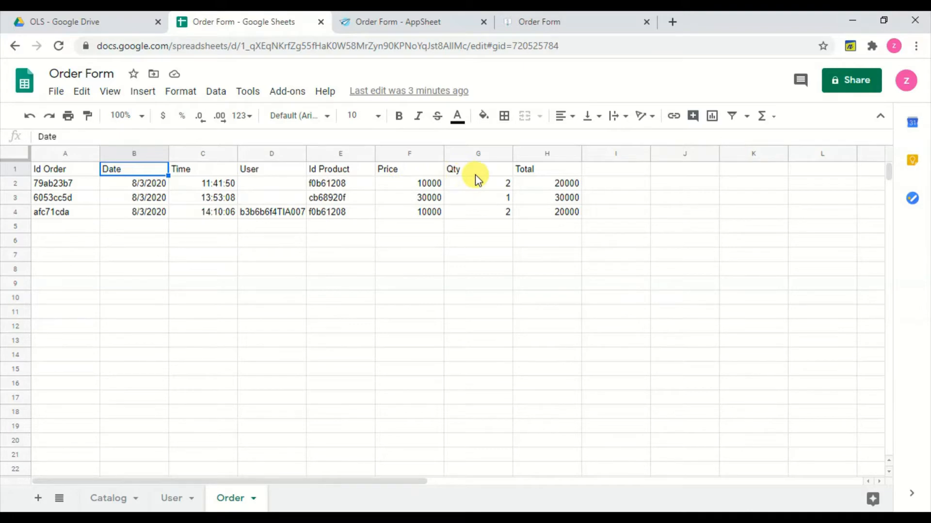
click(333, 170)
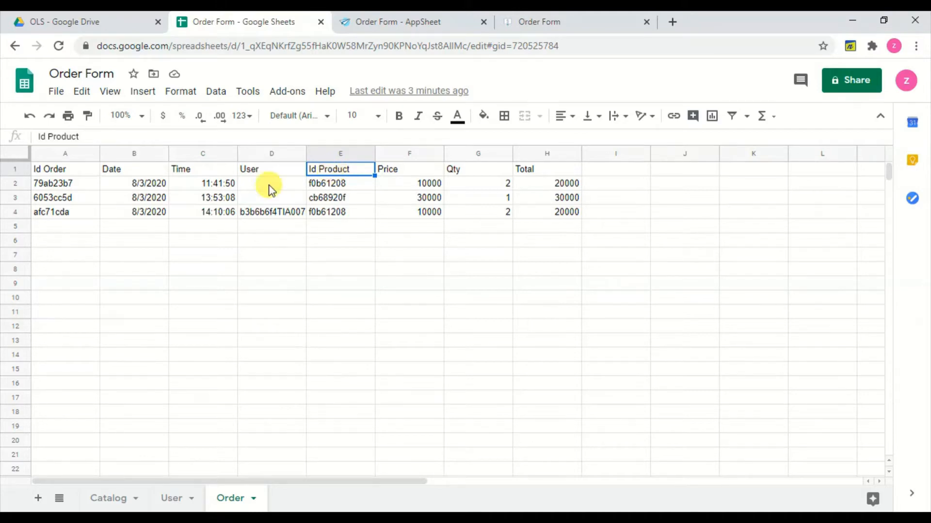
click(118, 504)
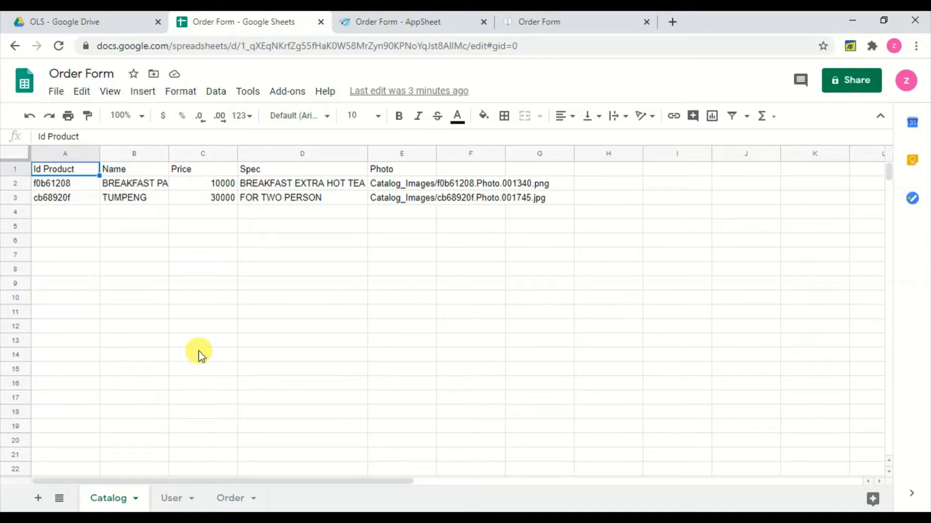
click(231, 506)
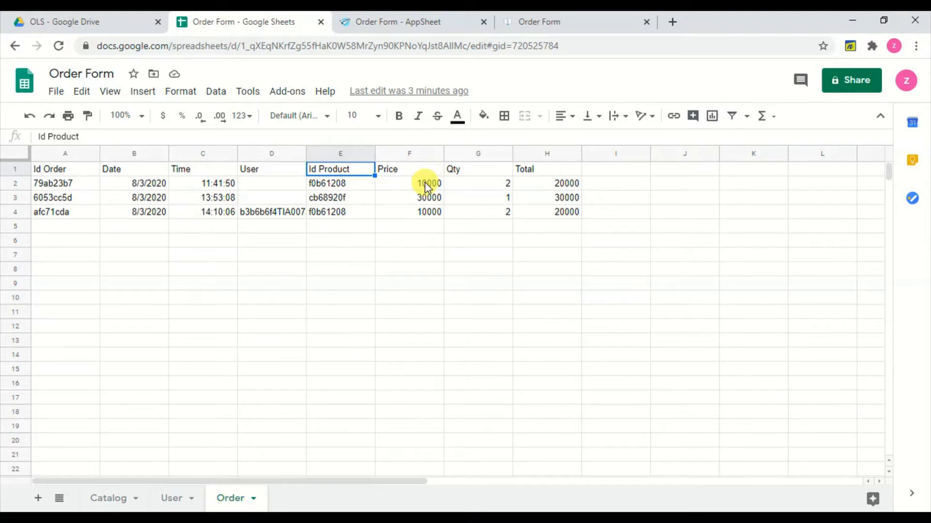
click(413, 24)
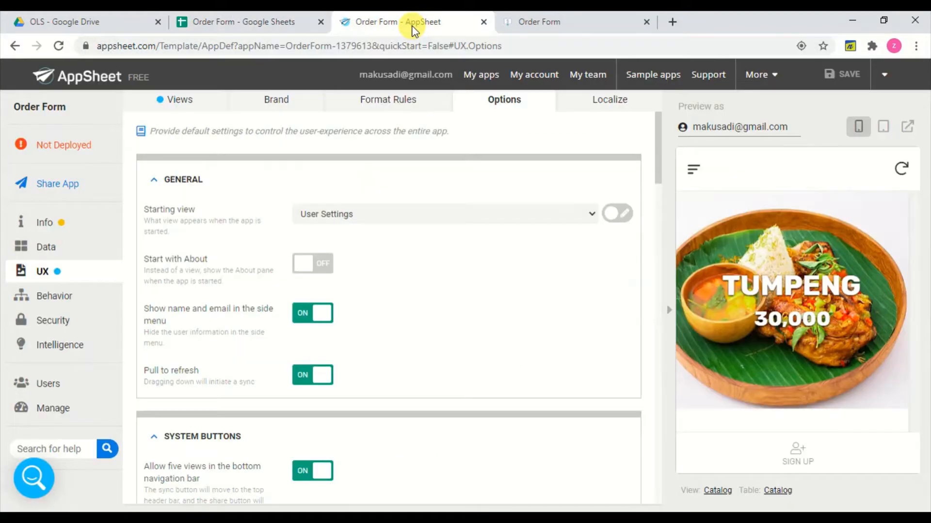
Review the Catalog and User table settings under Data, then show the Columns page.
click(82, 255)
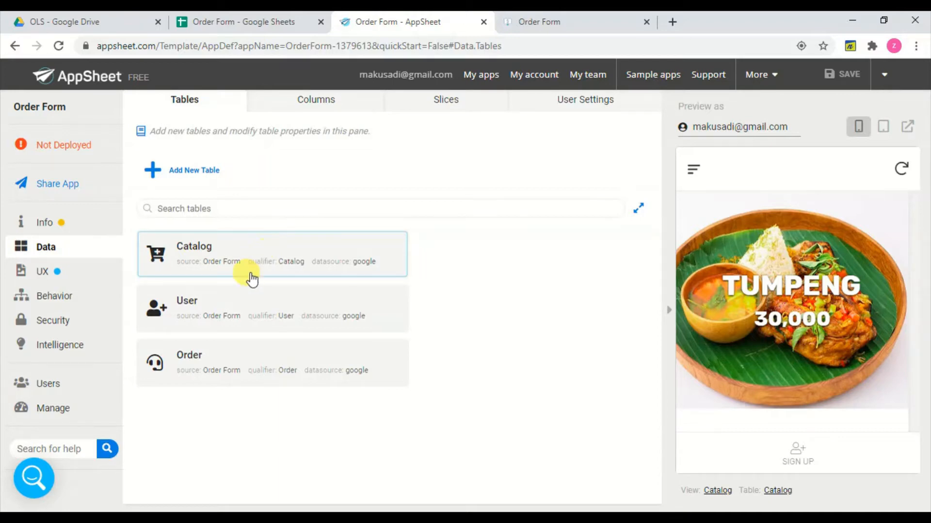
click(266, 252)
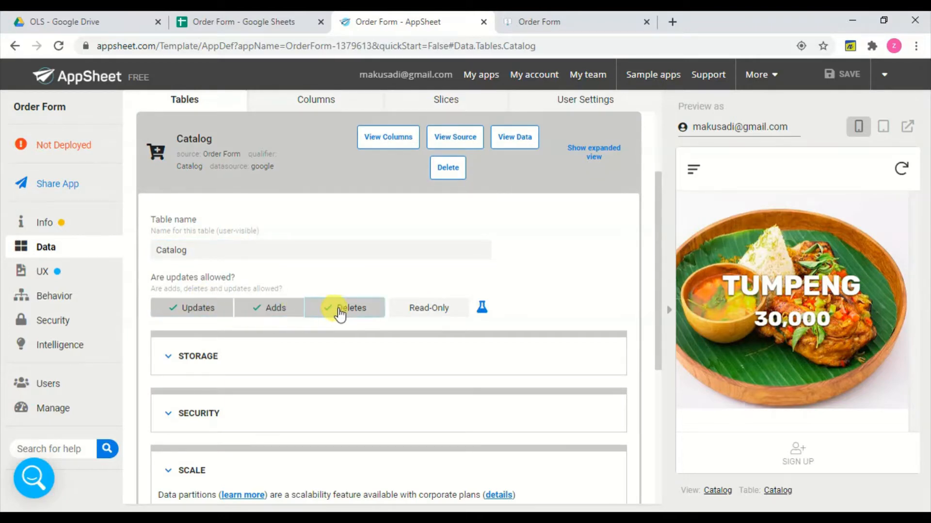
click(250, 151)
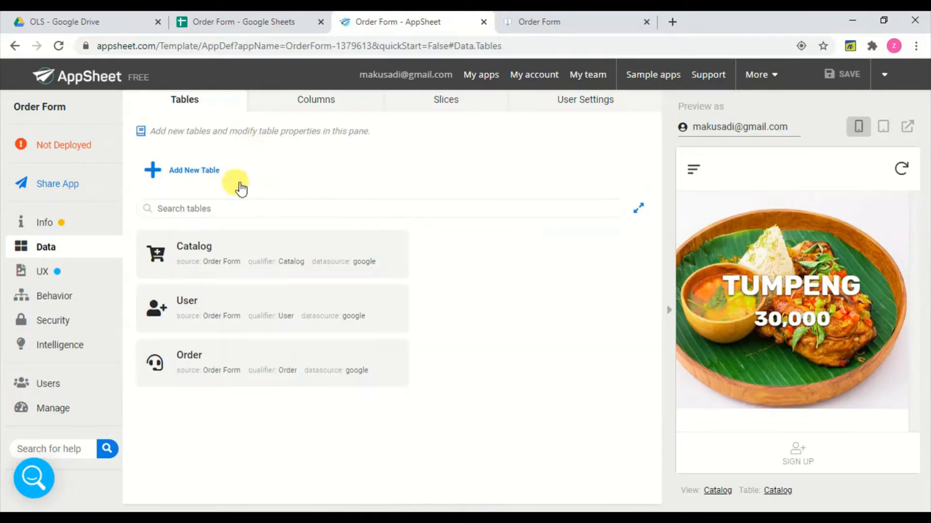
click(224, 316)
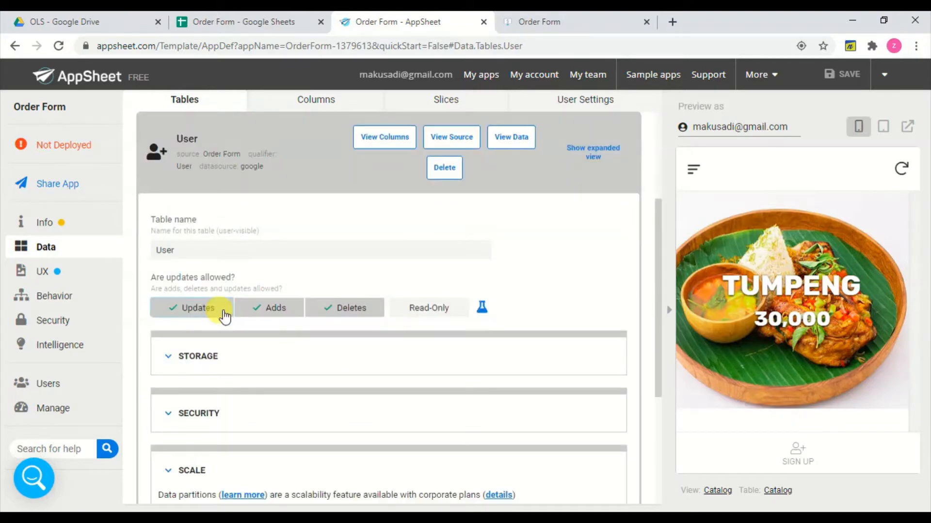
click(248, 137)
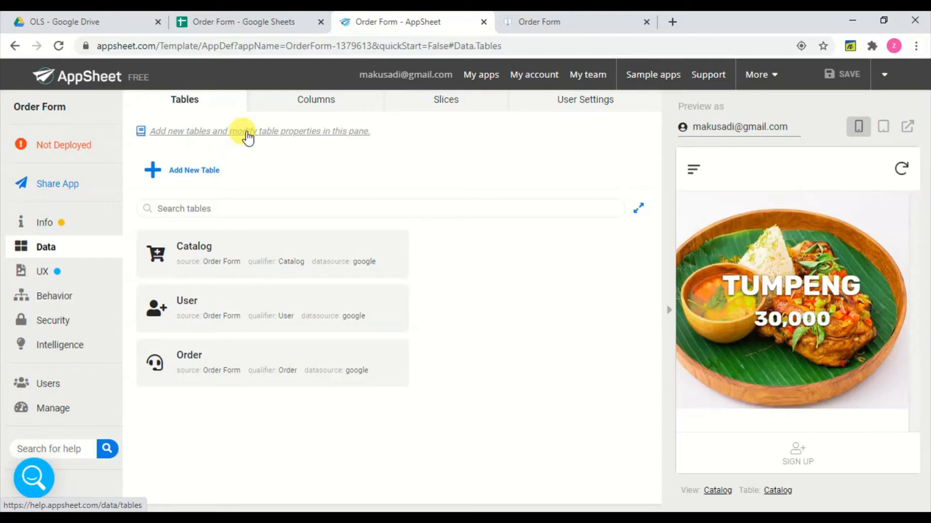
click(314, 101)
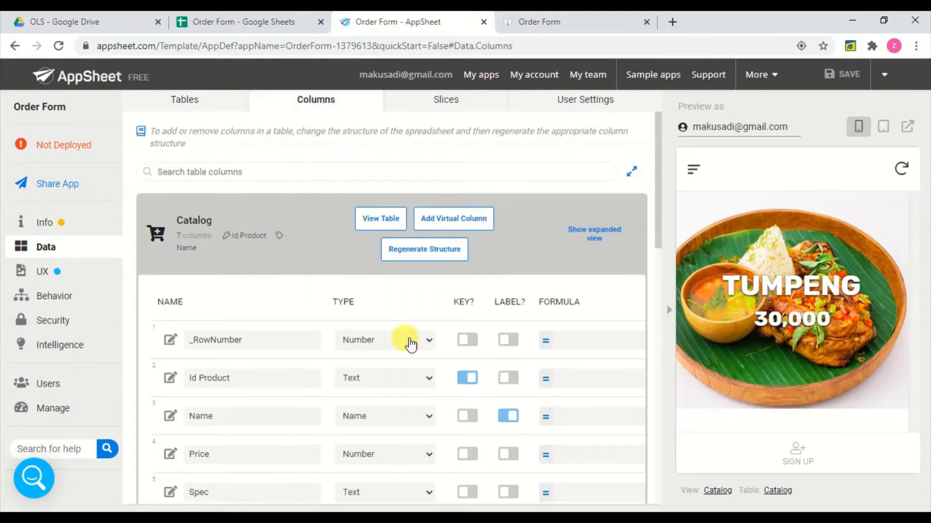
click(468, 379)
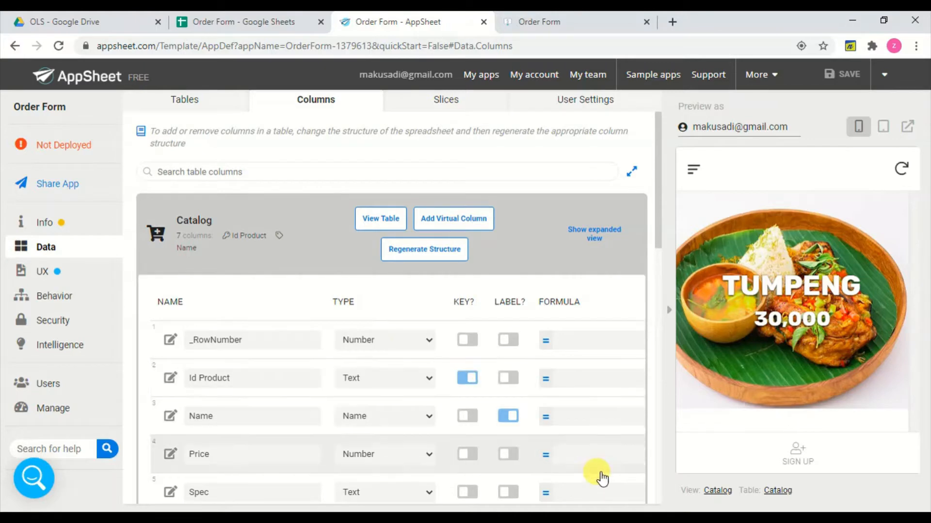
scroll(663, 499, down, 7)
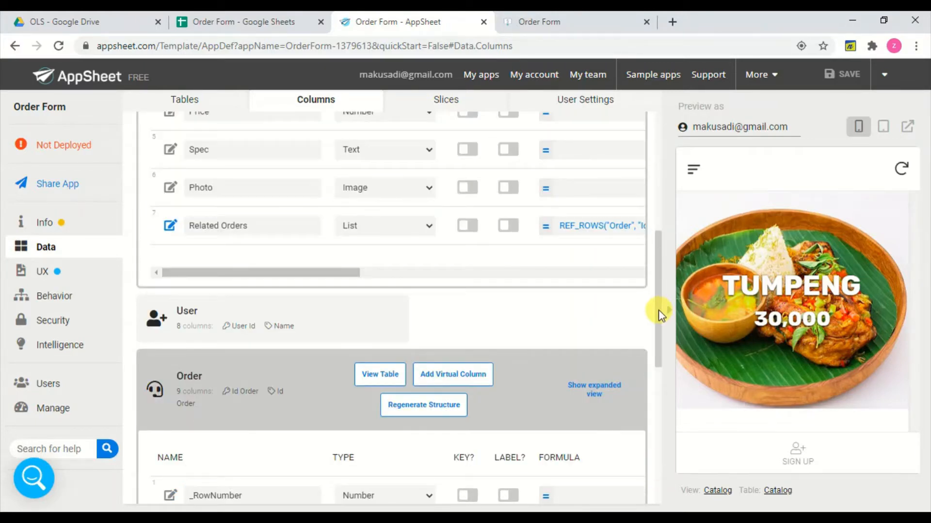
drag(659, 309, 656, 201)
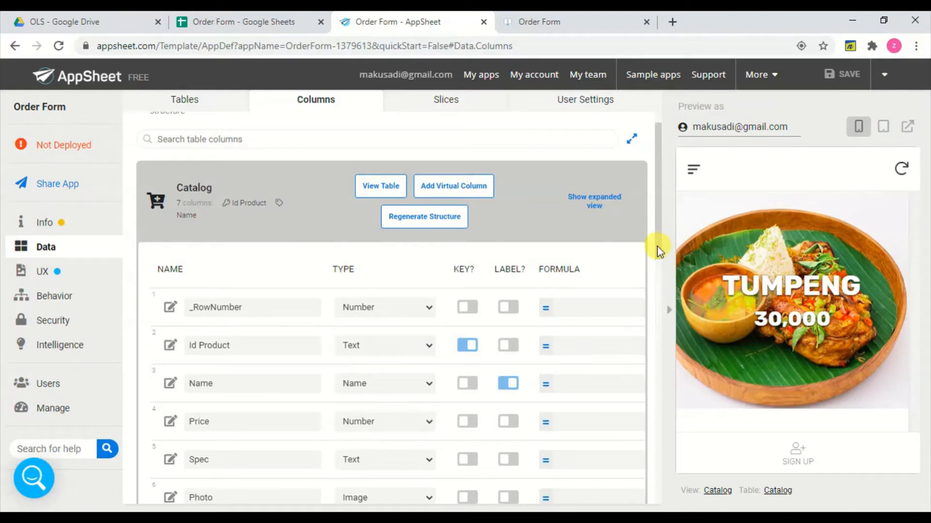
drag(657, 247, 655, 303)
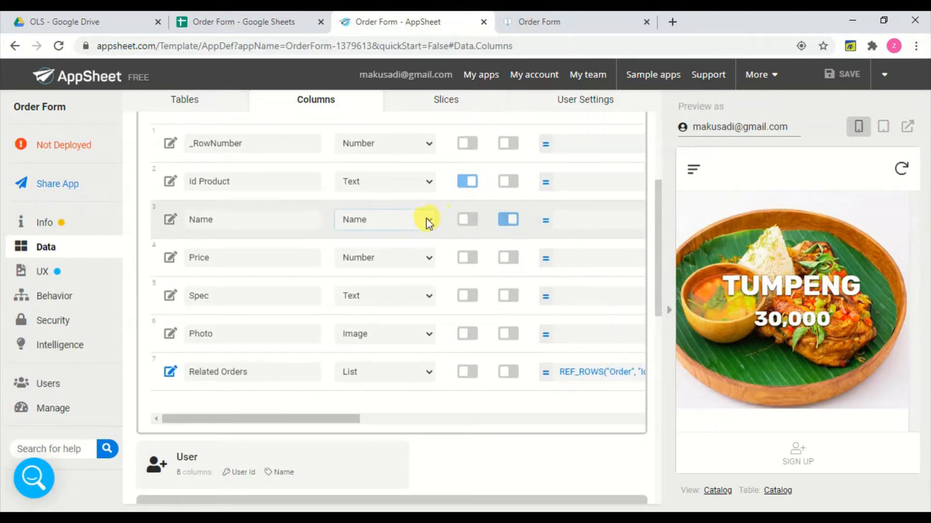
click(515, 219)
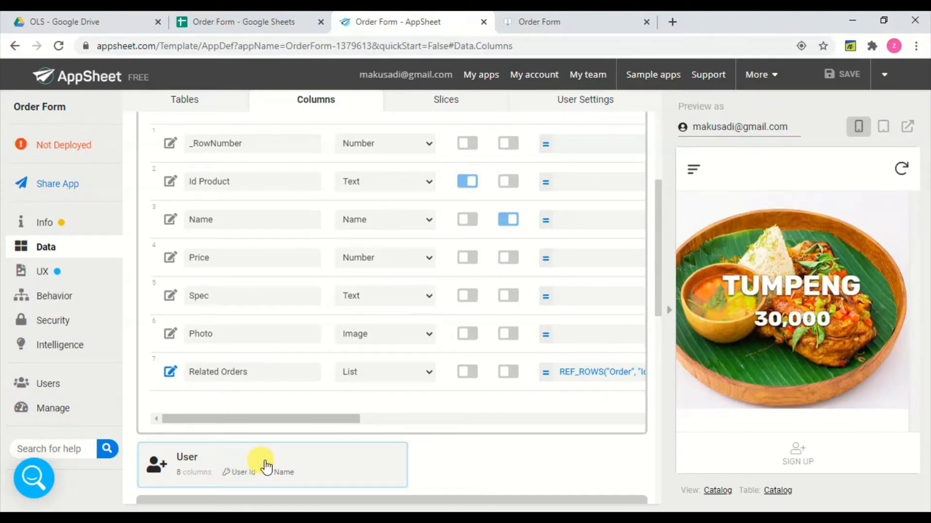
Expand the User table's columns, check its User field, and bring the Order table's columns into view.
click(198, 462)
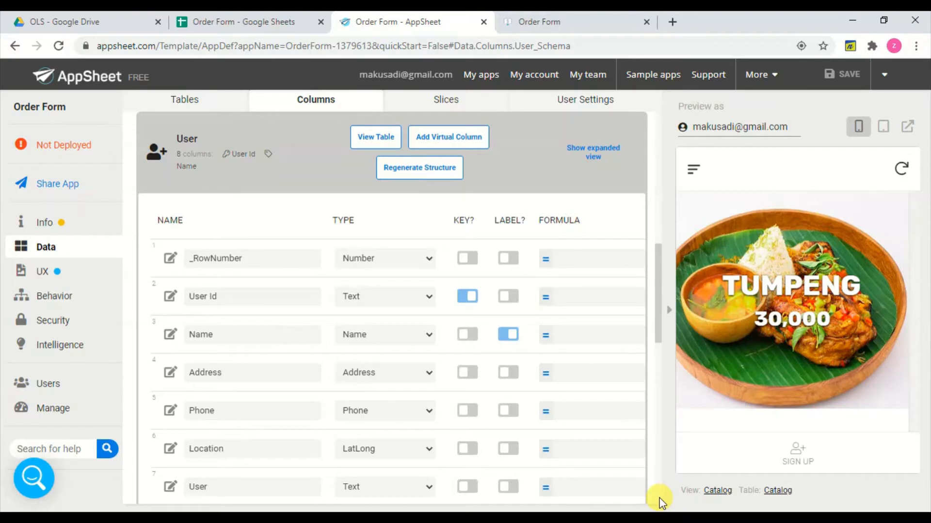
scroll(660, 500, down, 7)
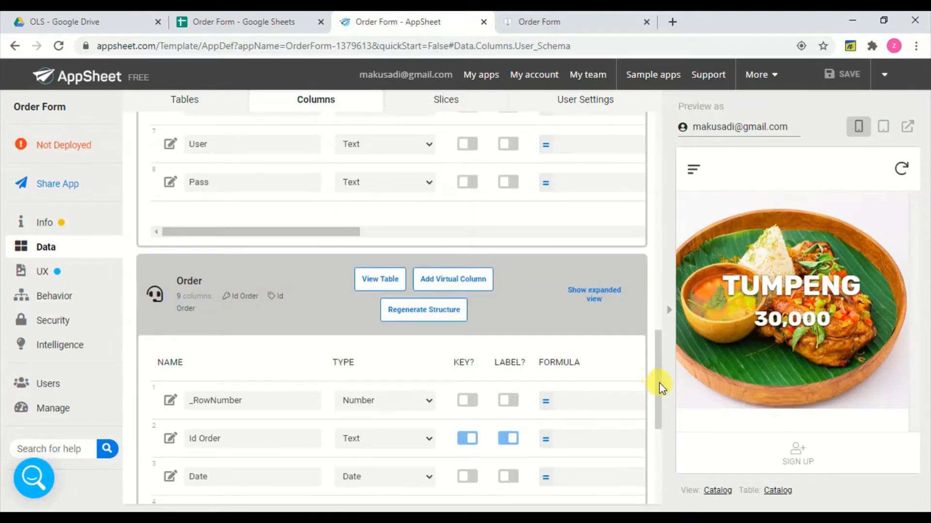
scroll(660, 383, up, 2)
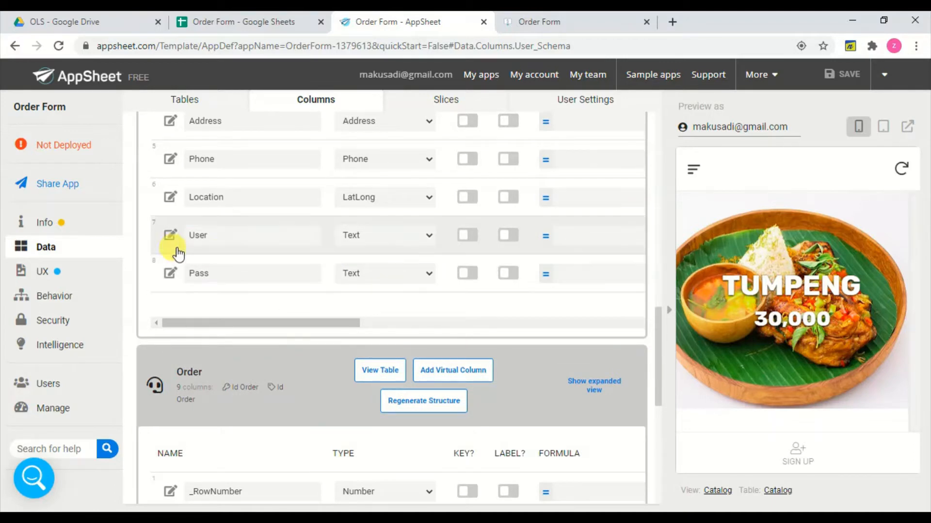
click(216, 234)
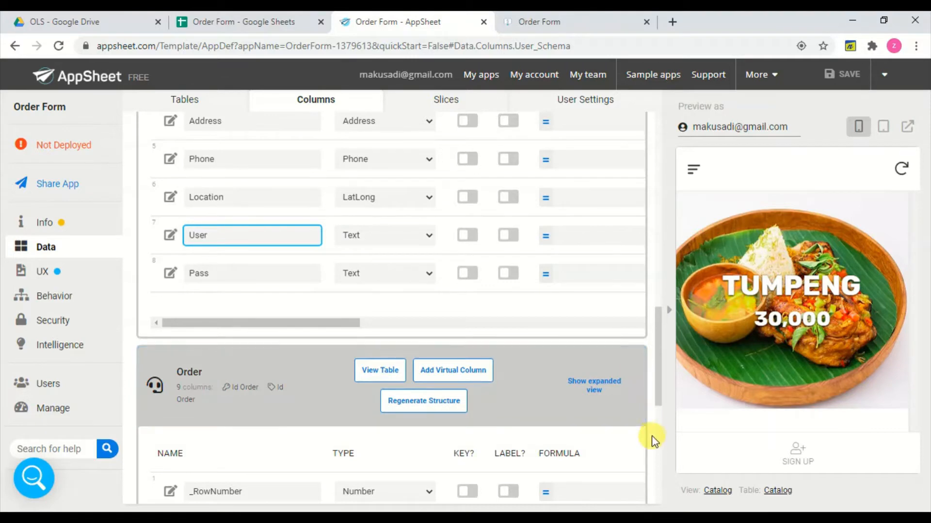
click(658, 451)
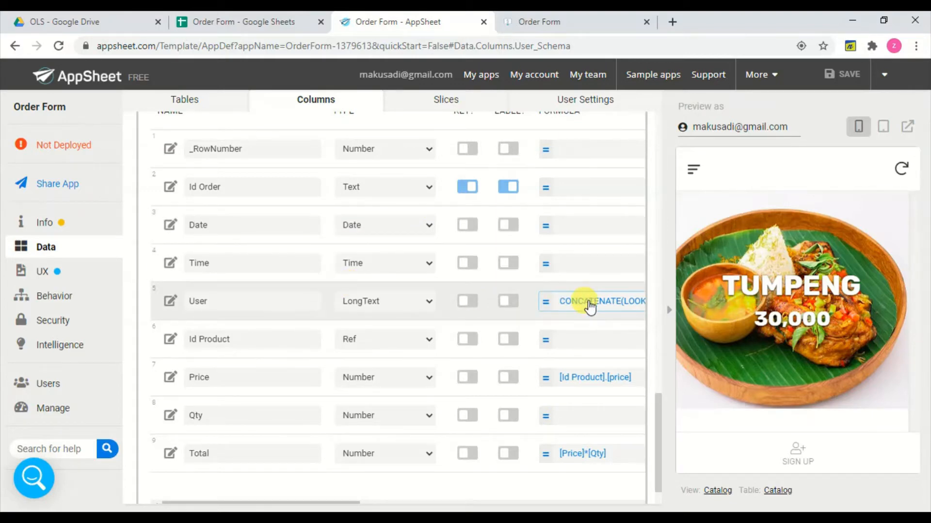
Inspect the Order User column's CONCATENATE lookup formula and close it unchanged.
click(589, 304)
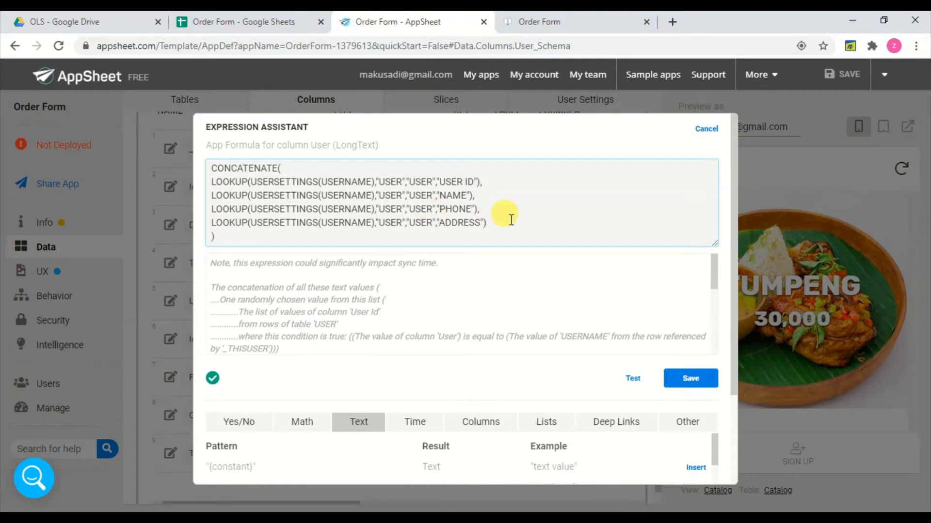
click(456, 182)
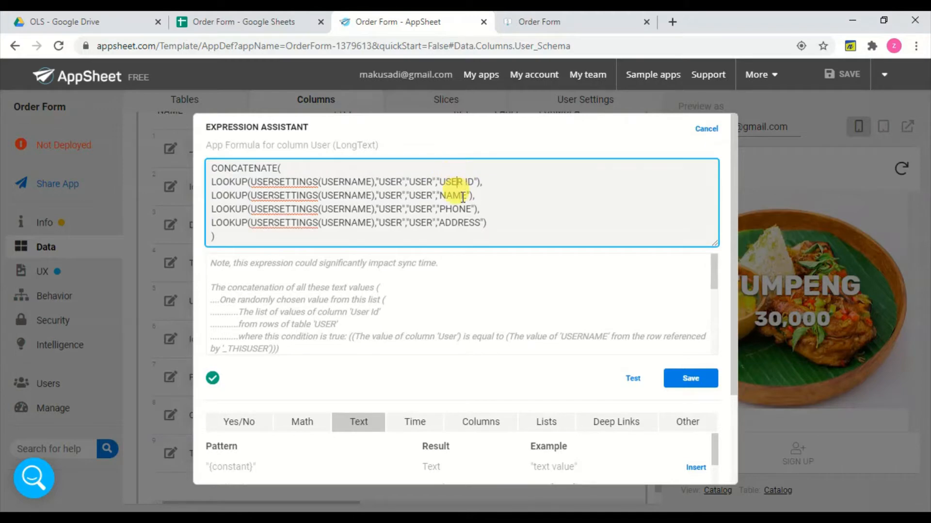
click(464, 223)
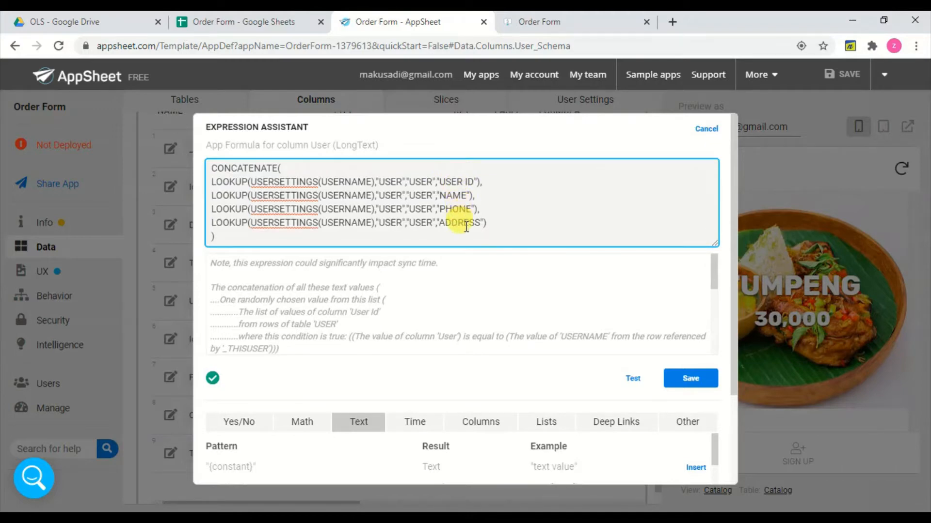
click(706, 130)
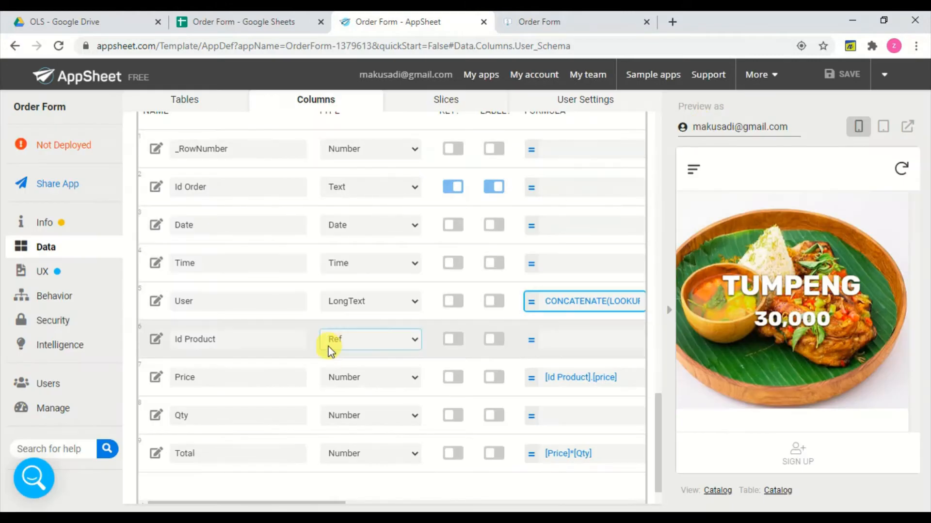
Confirm Id Product still references the Catalog source table and close its settings.
click(157, 340)
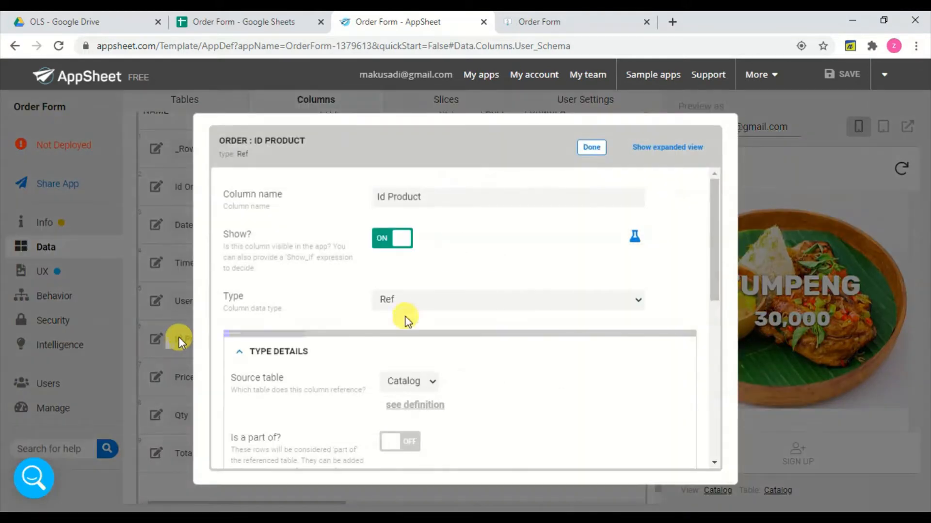
click(425, 387)
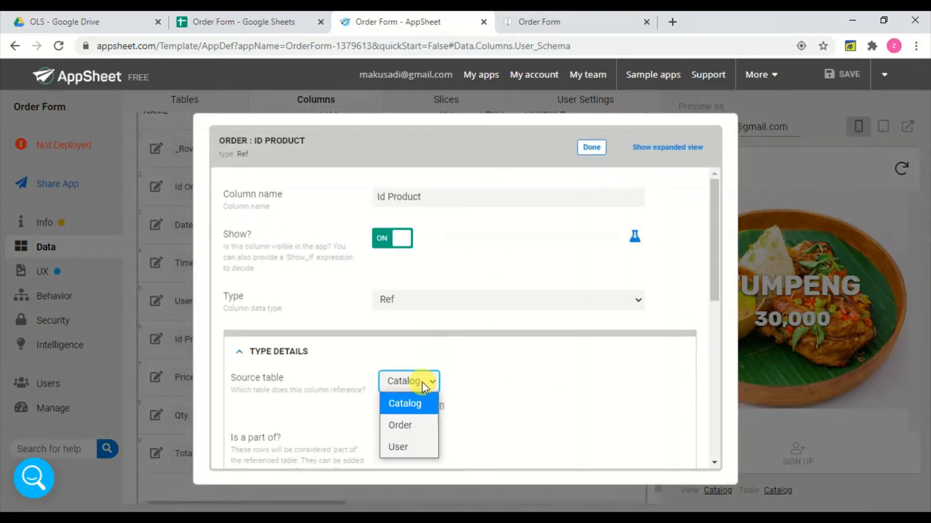
click(517, 387)
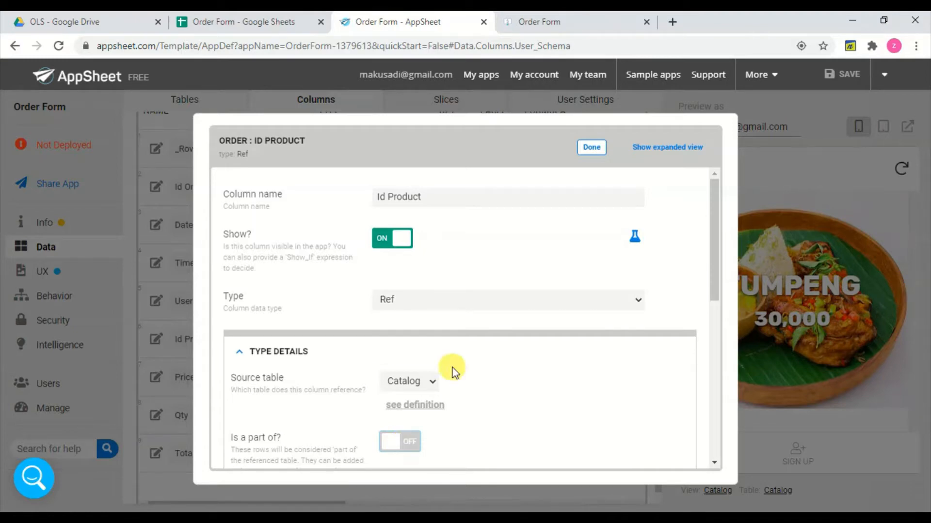
click(591, 148)
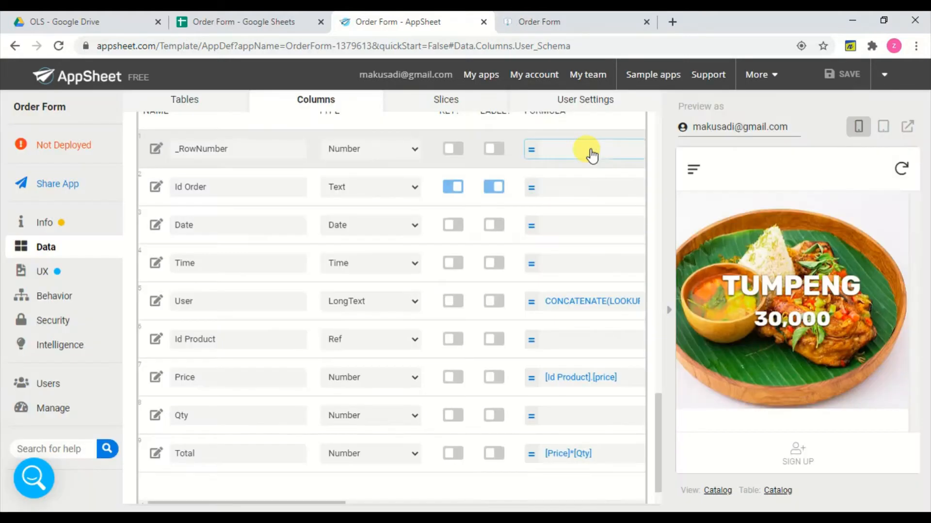
Look over the remaining Order columns, then go to the UX views settings.
click(190, 418)
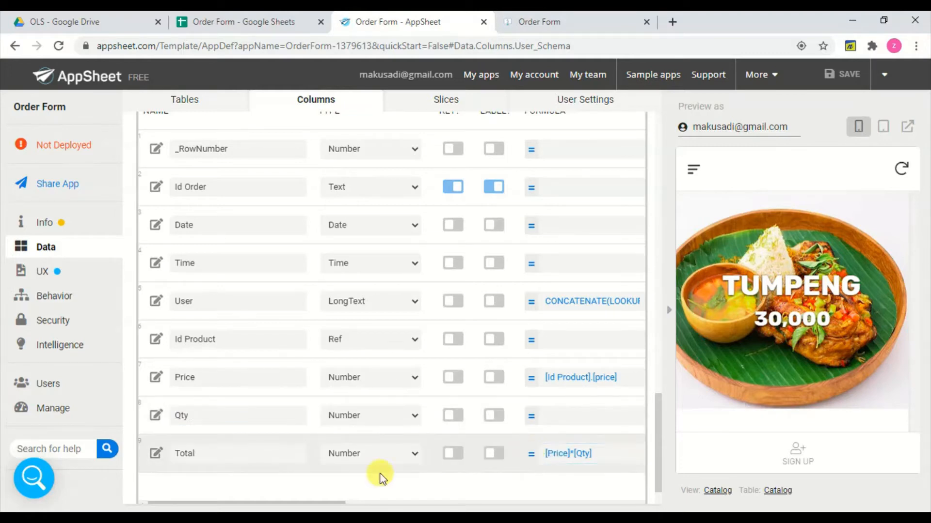
click(288, 460)
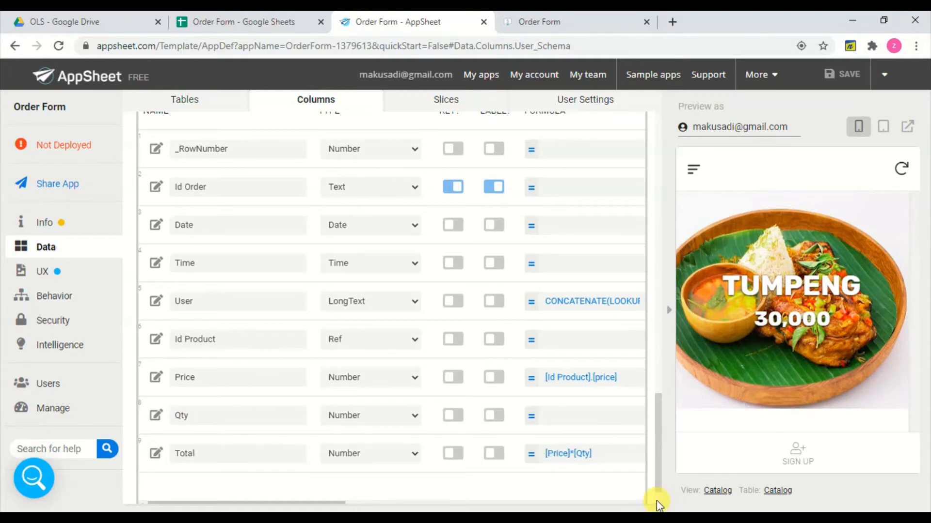
scroll(656, 501, down, 2)
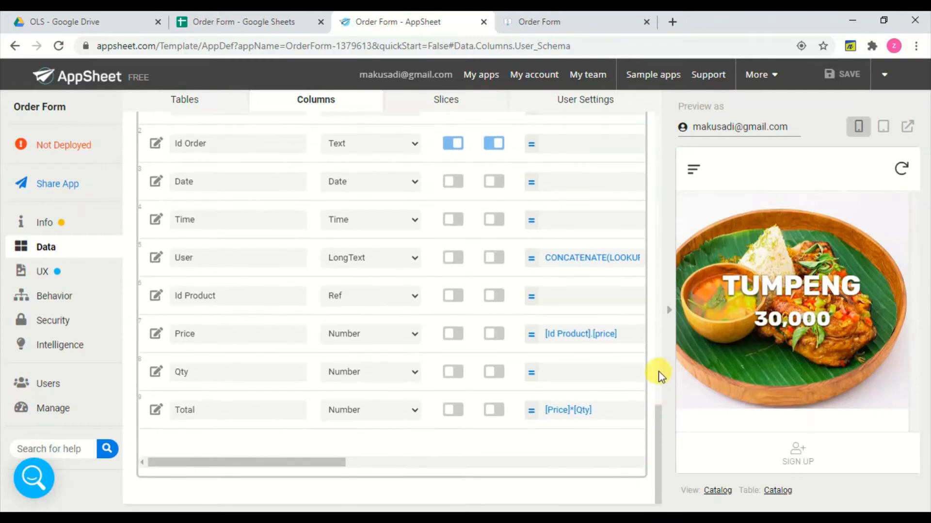
scroll(658, 373, up, 7)
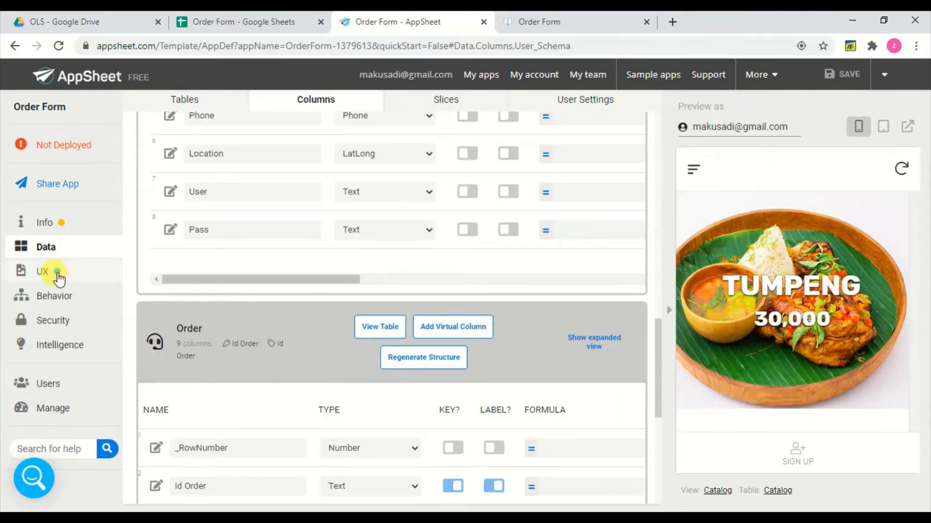
click(58, 278)
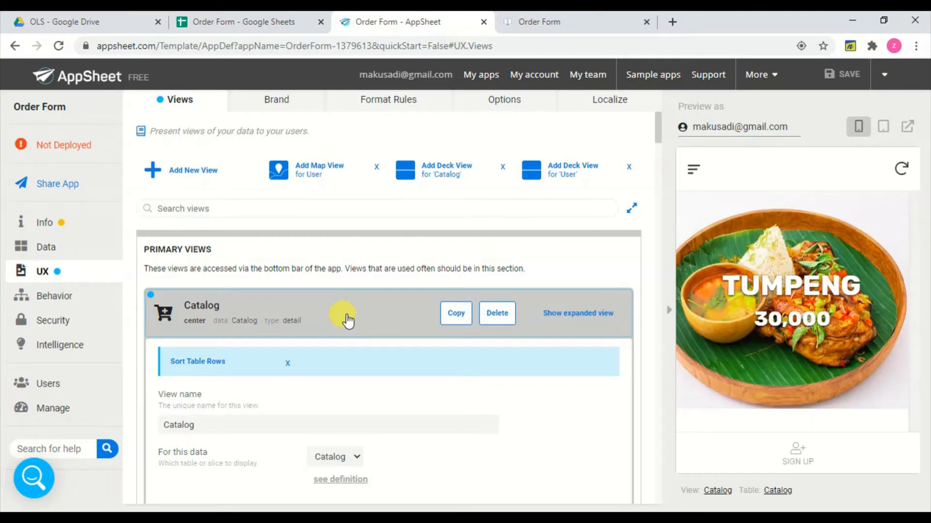
scroll(348, 321, down, 3)
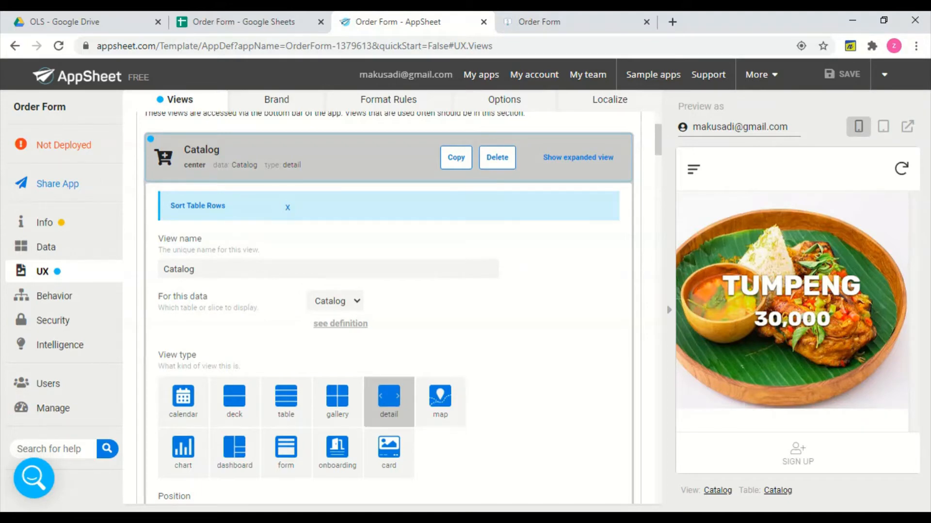
scroll(388, 308, down, 2)
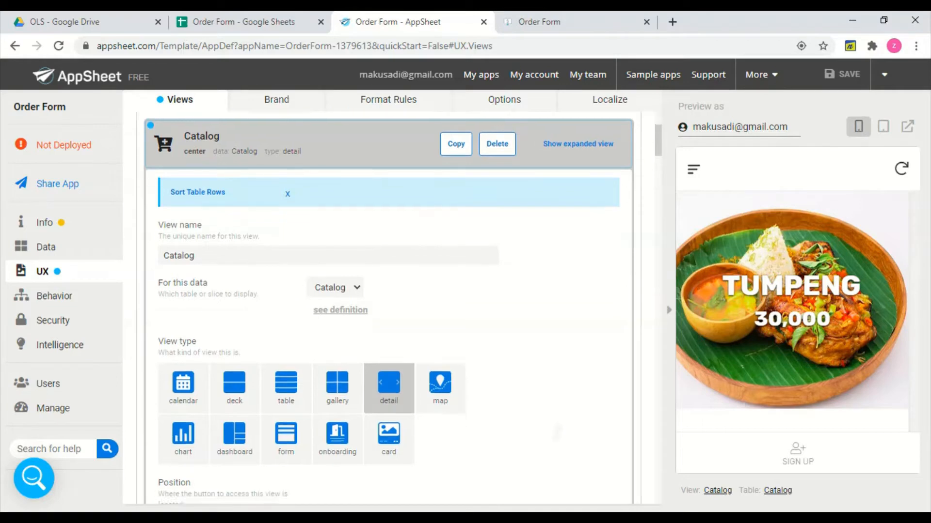
scroll(388, 307, down, 1)
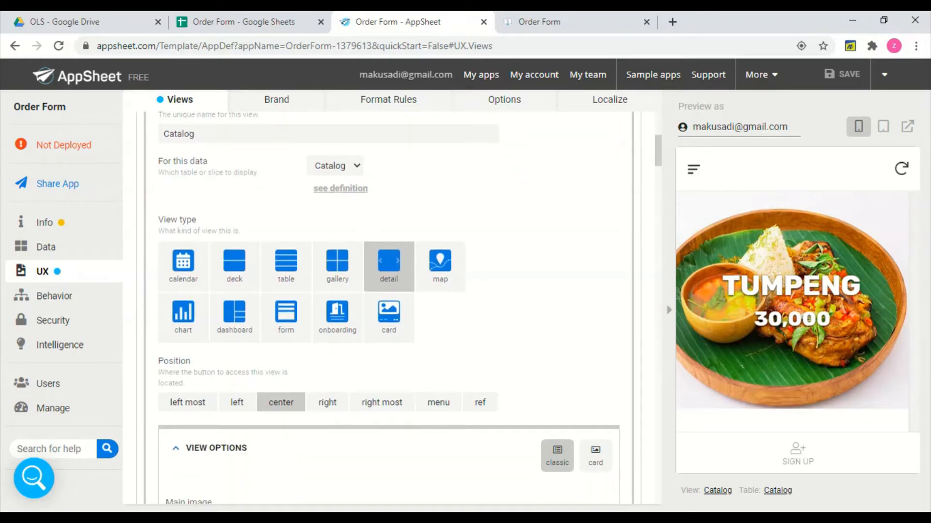
scroll(388, 307, down, 3)
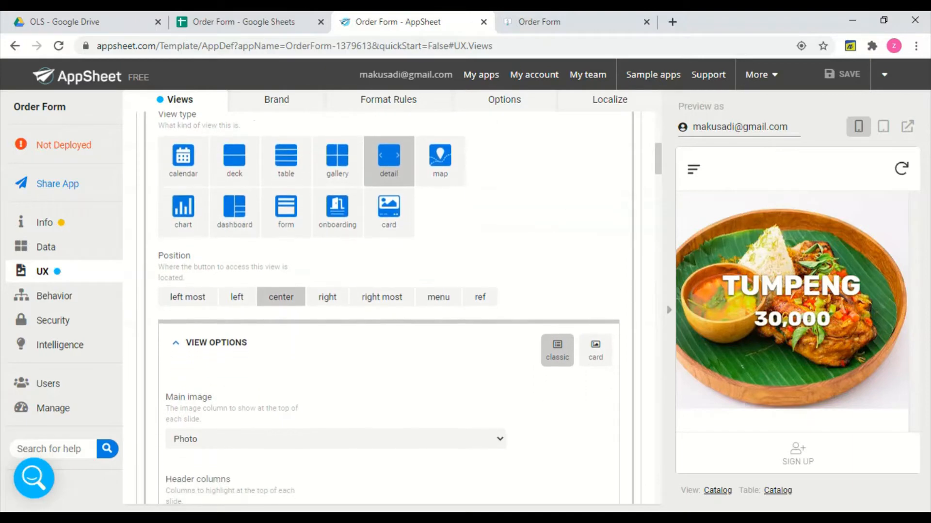
scroll(388, 307, down, 1)
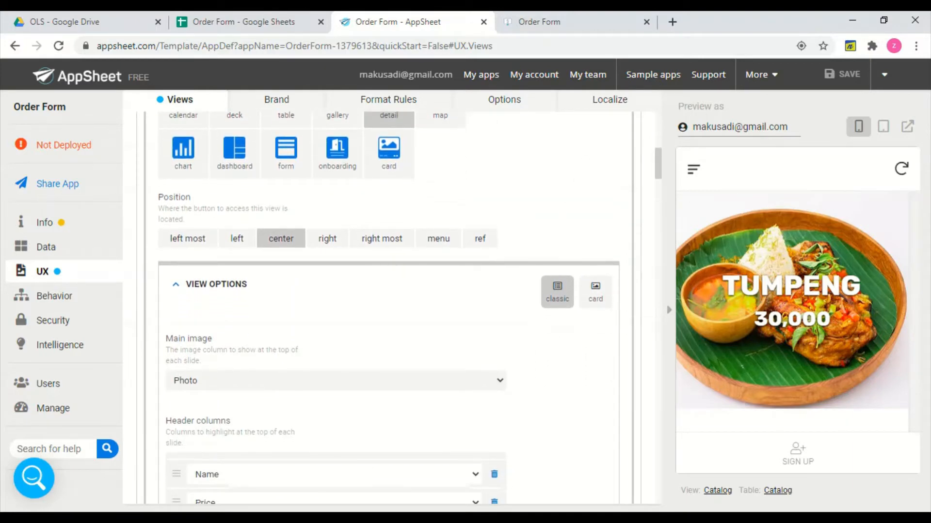
scroll(387, 308, down, 2)
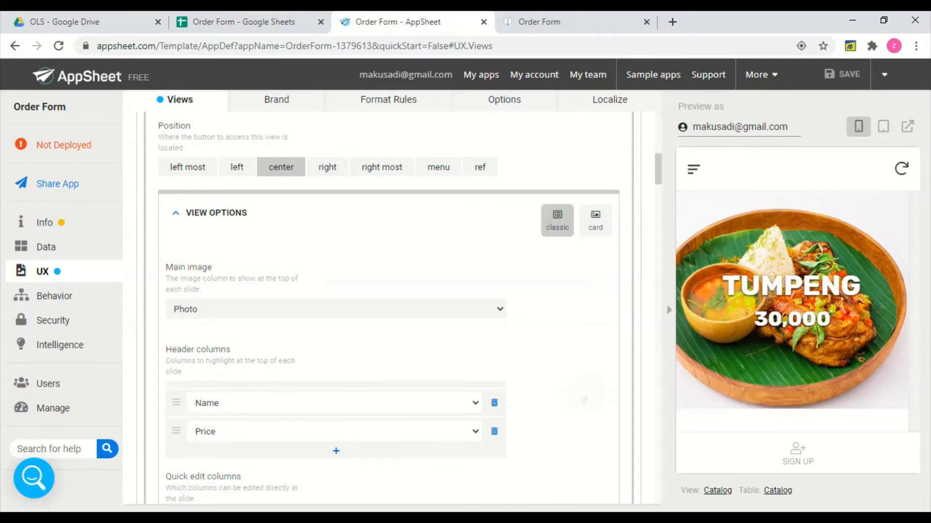
scroll(585, 401, down, 2)
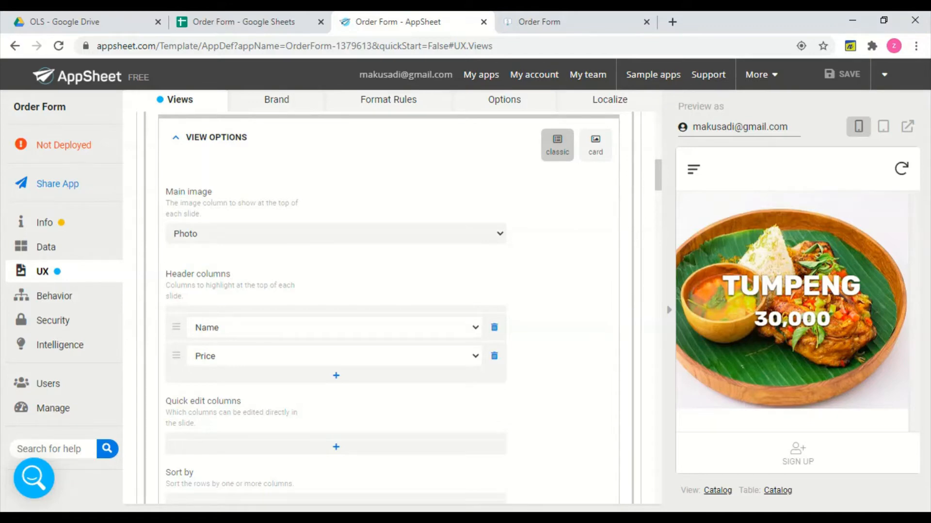
scroll(572, 388, down, 5)
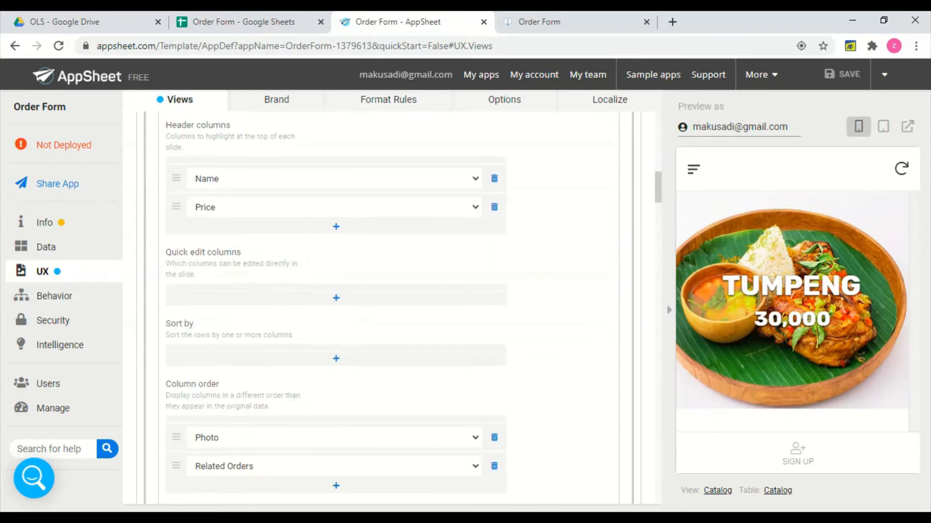
scroll(572, 392, down, 1)
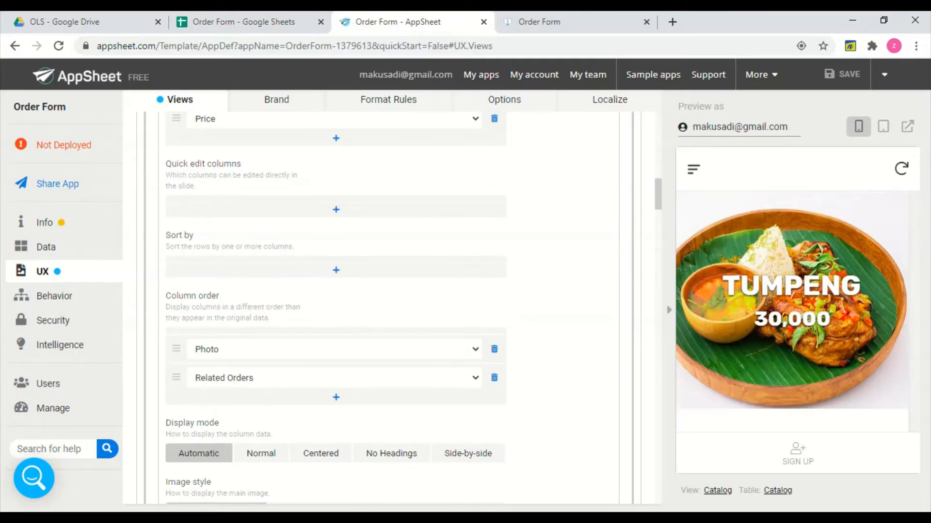
scroll(374, 309, down, 1)
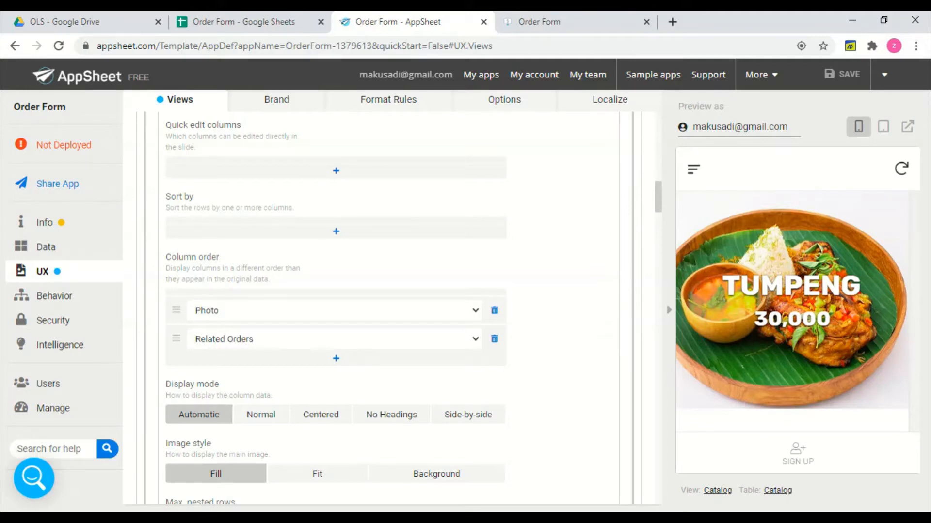
scroll(388, 308, up, 5)
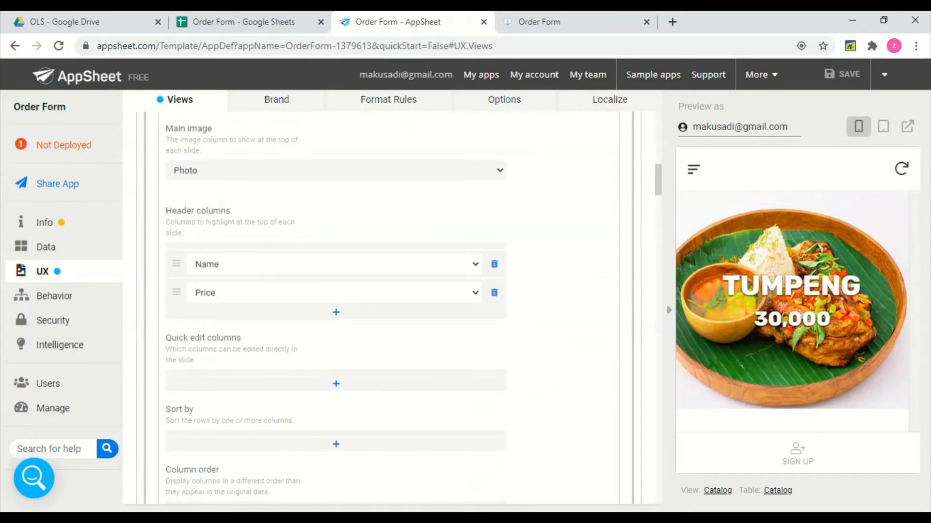
scroll(387, 308, up, 2)
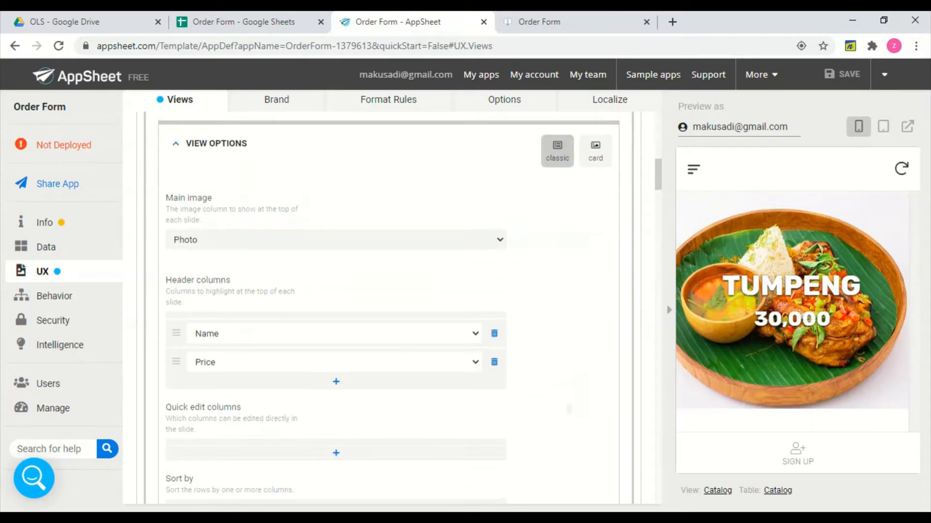
scroll(568, 356, down, 4)
scroll(569, 357, down, 1)
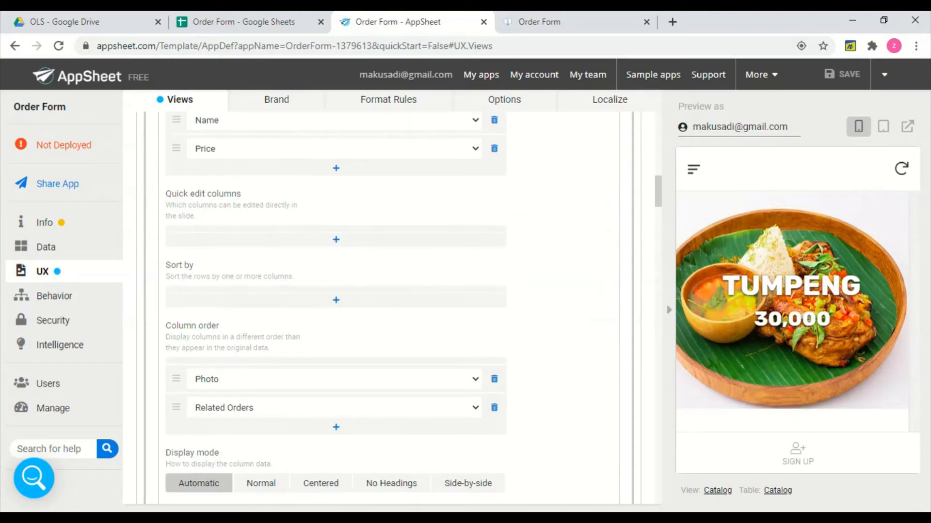
scroll(335, 307, down, 2)
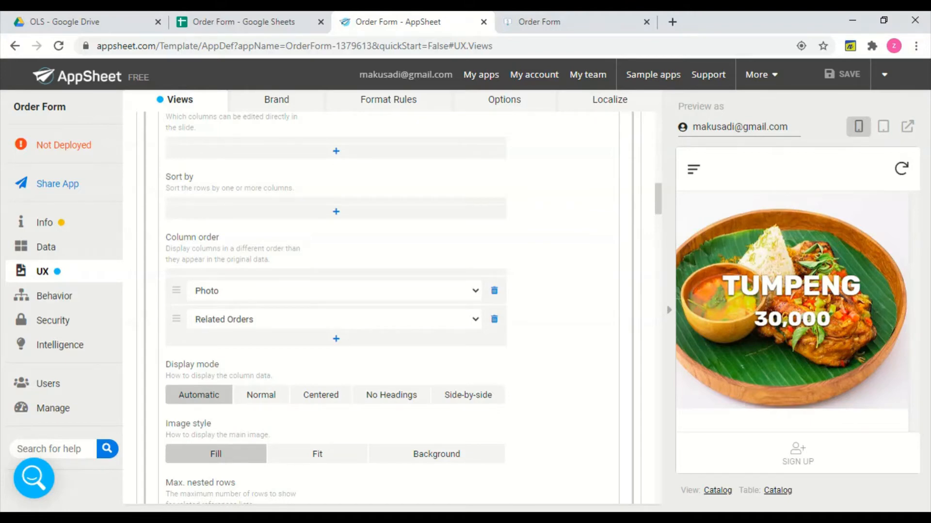
scroll(388, 309, down, 4)
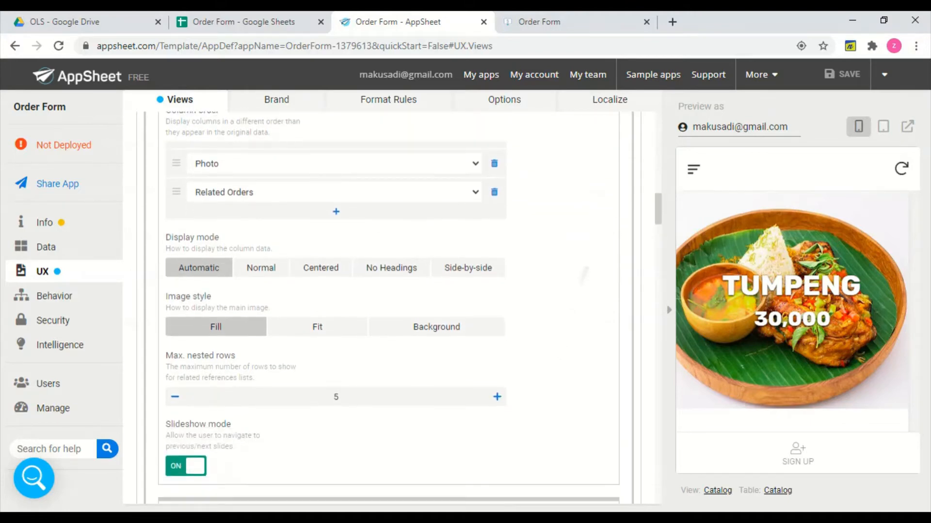
scroll(387, 308, down, 5)
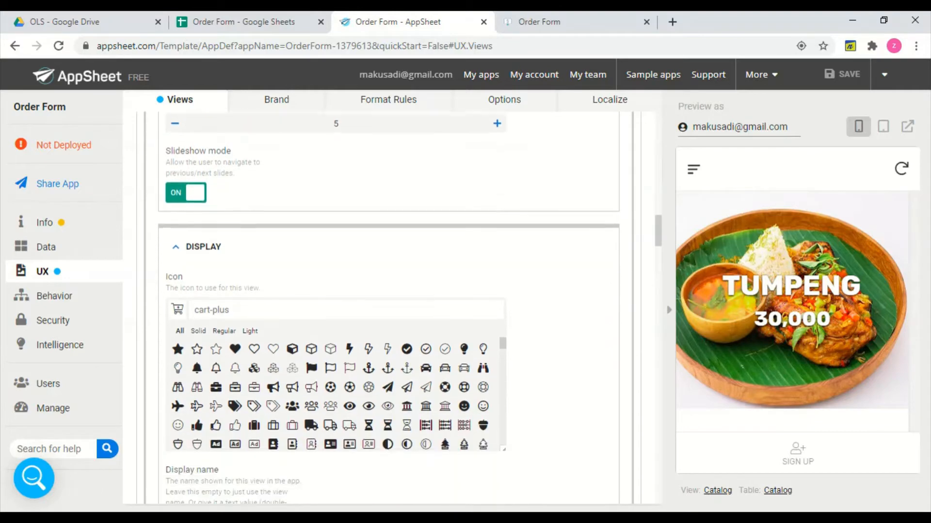
scroll(388, 308, down, 1)
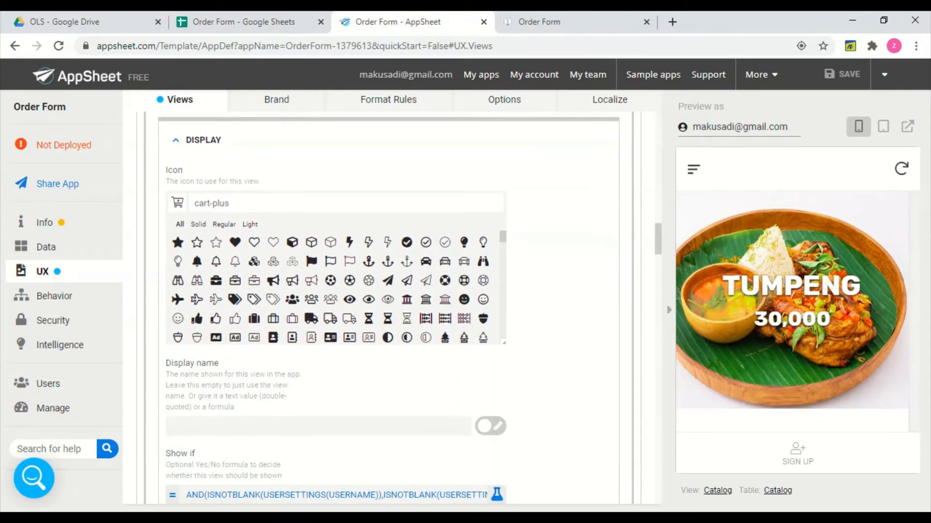
scroll(388, 309, down, 2)
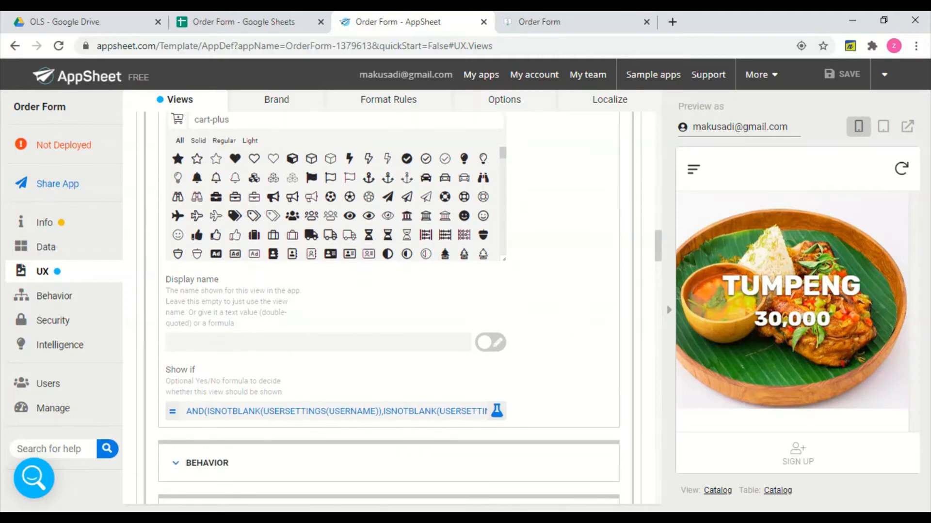
Review the Catalog view's AND Show if condition on username and password, closing it unchanged.
click(429, 415)
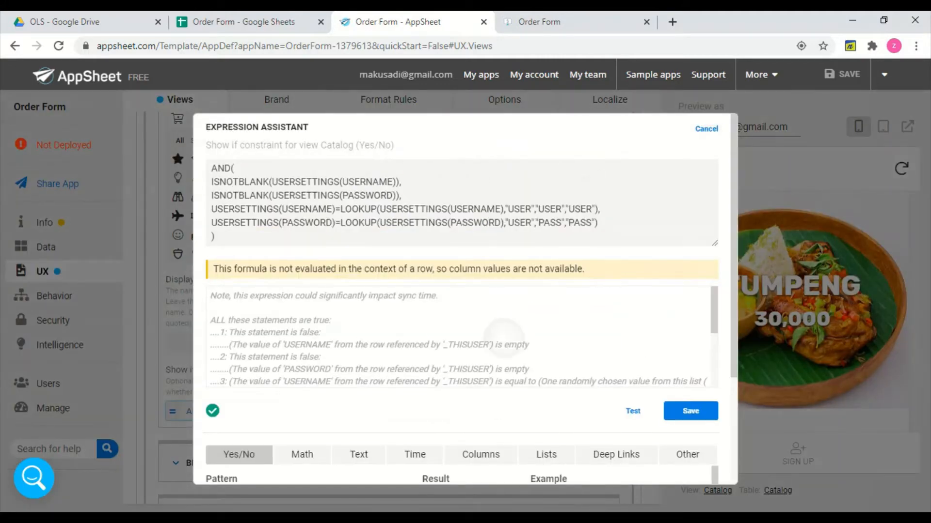
scroll(479, 271, up, 3)
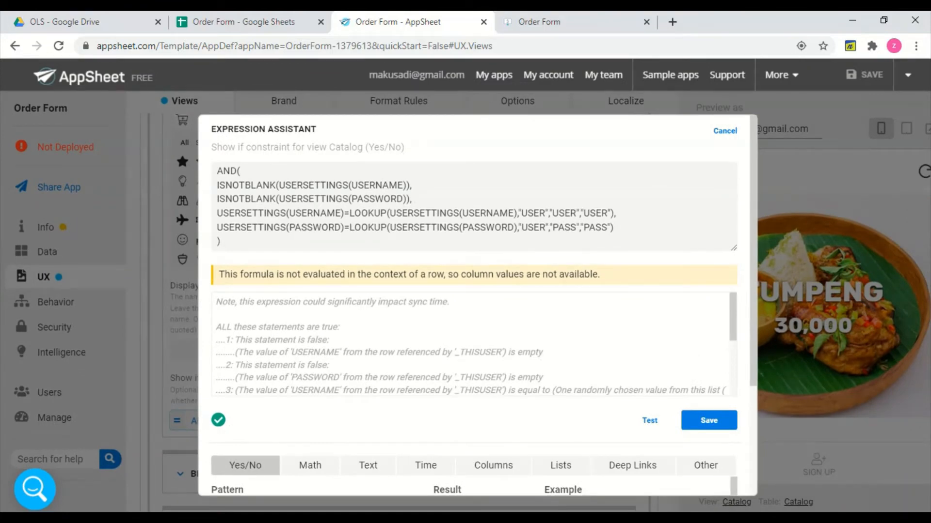
click(725, 131)
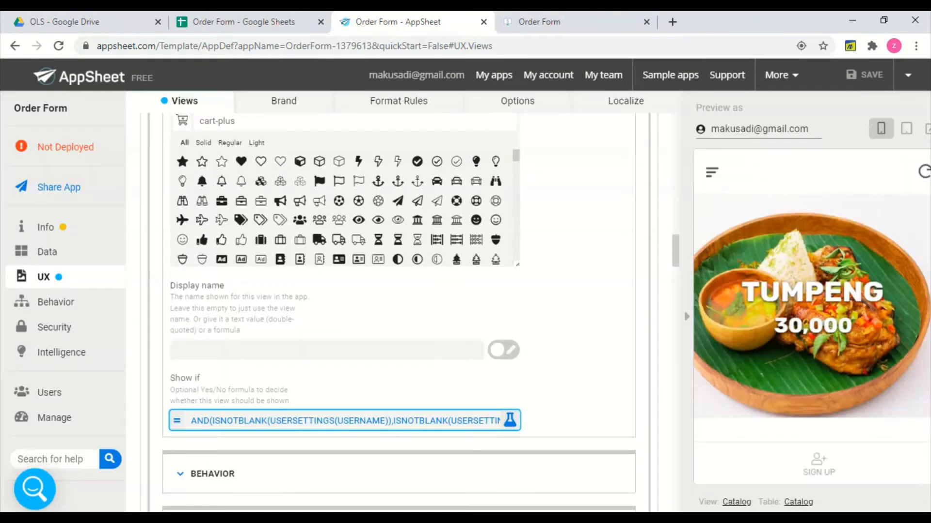
scroll(399, 313, down, 3)
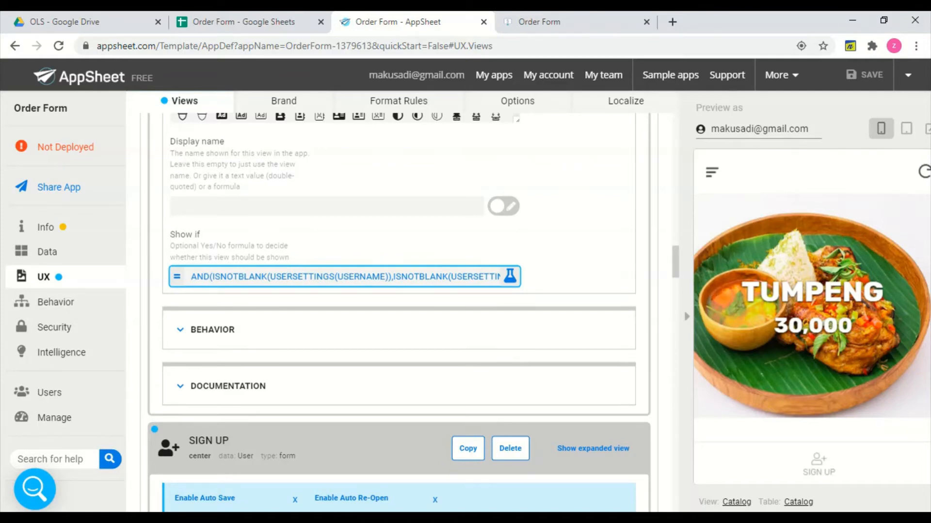
scroll(399, 313, down, 3)
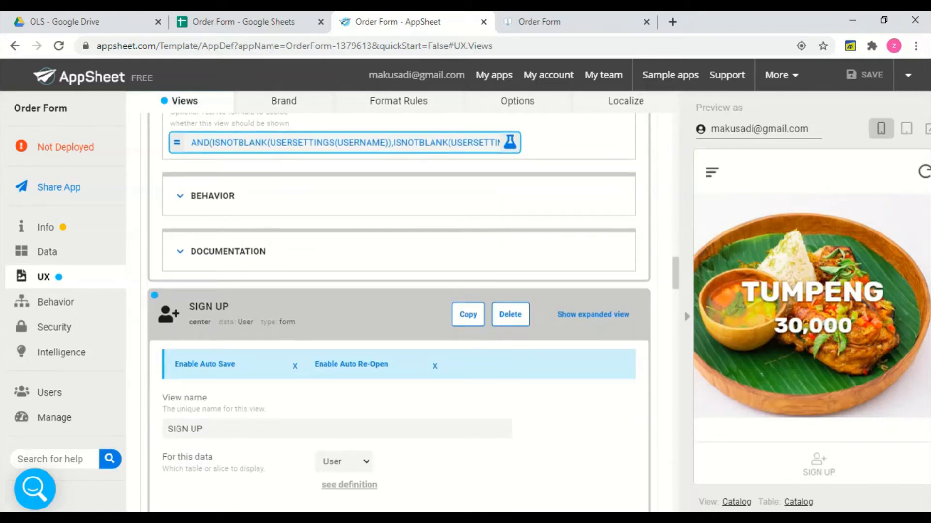
scroll(399, 311, down, 2)
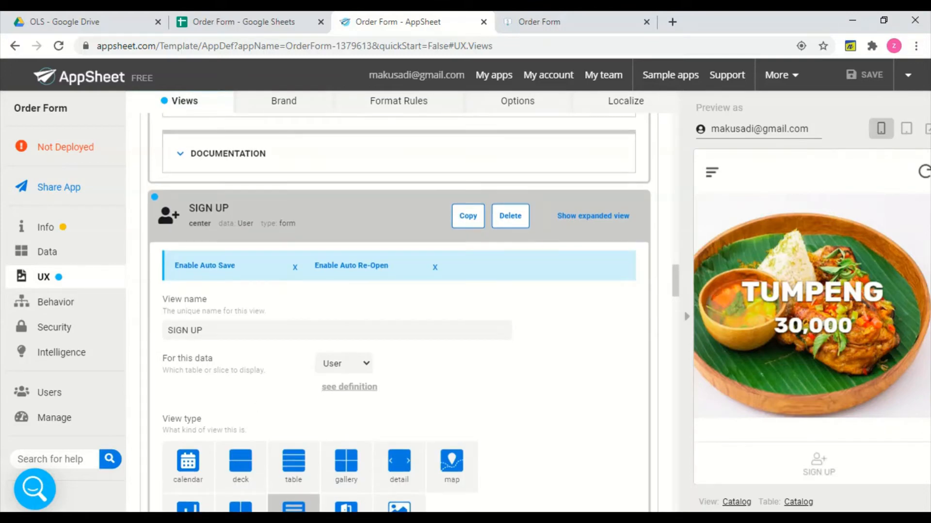
scroll(399, 313, up, 1)
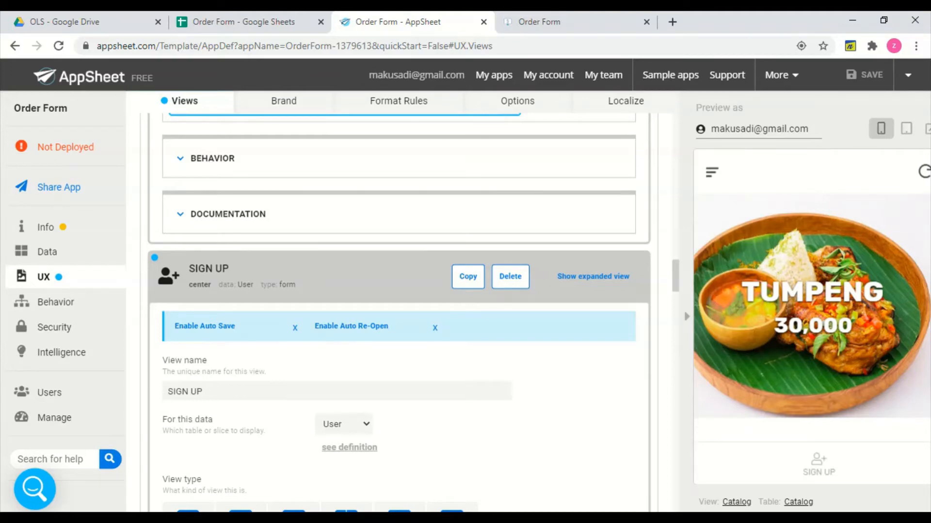
scroll(399, 312, down, 4)
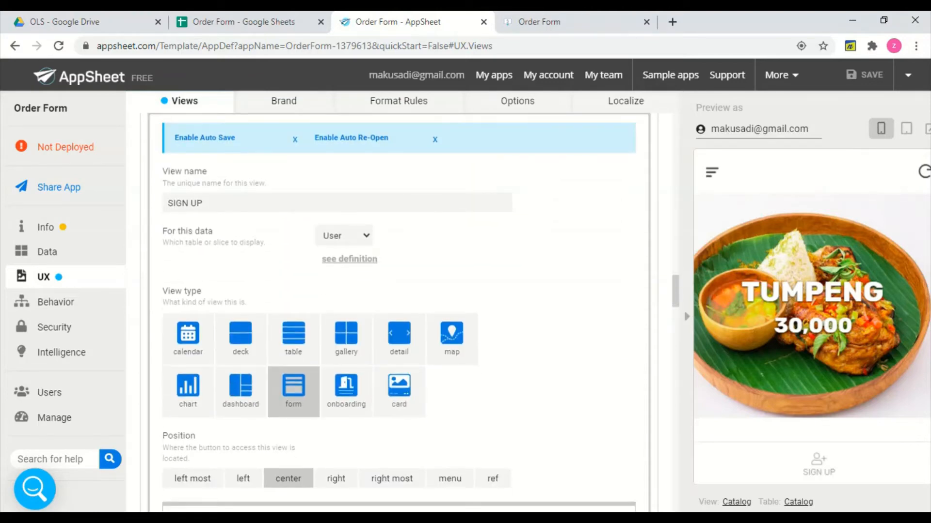
scroll(399, 313, down, 5)
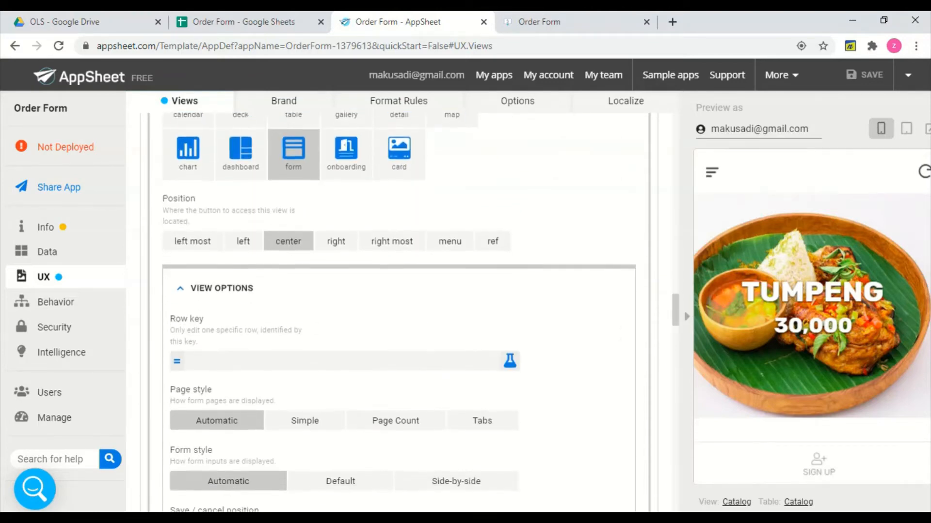
scroll(399, 313, down, 7)
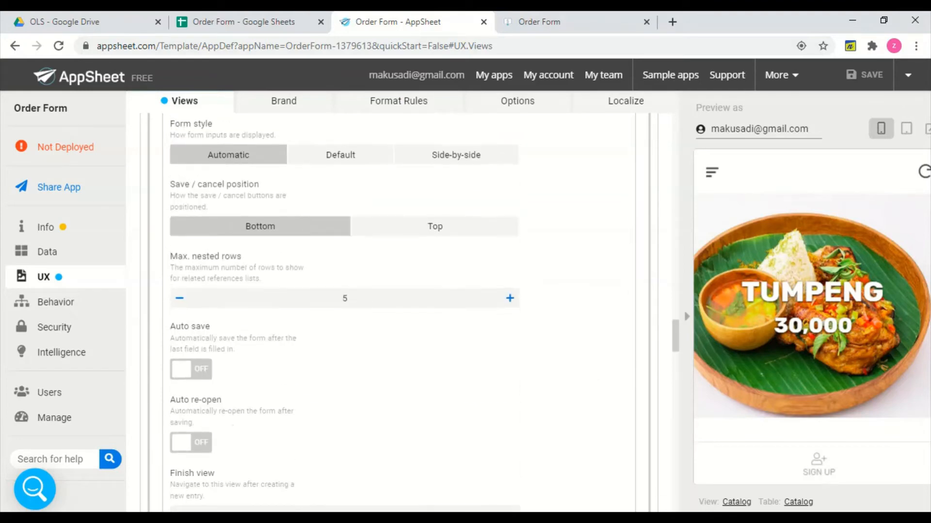
scroll(399, 312, down, 4)
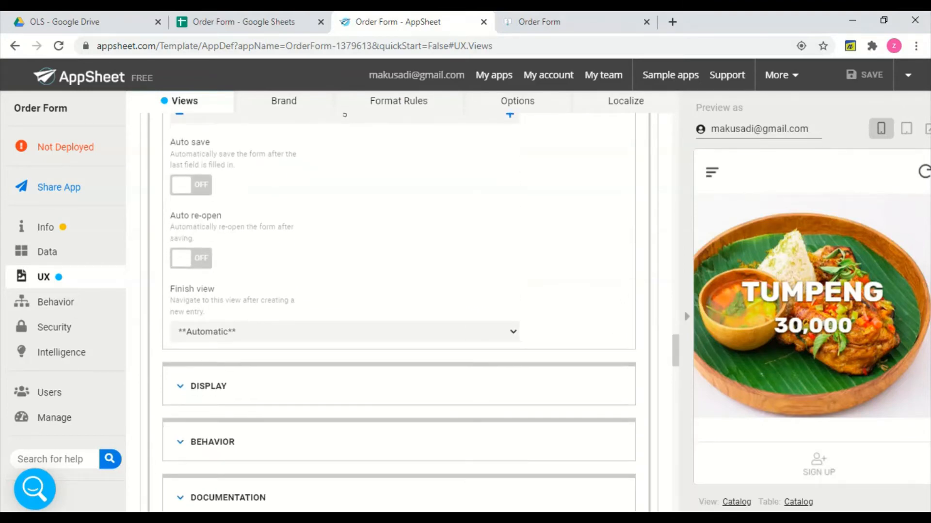
scroll(399, 313, up, 12)
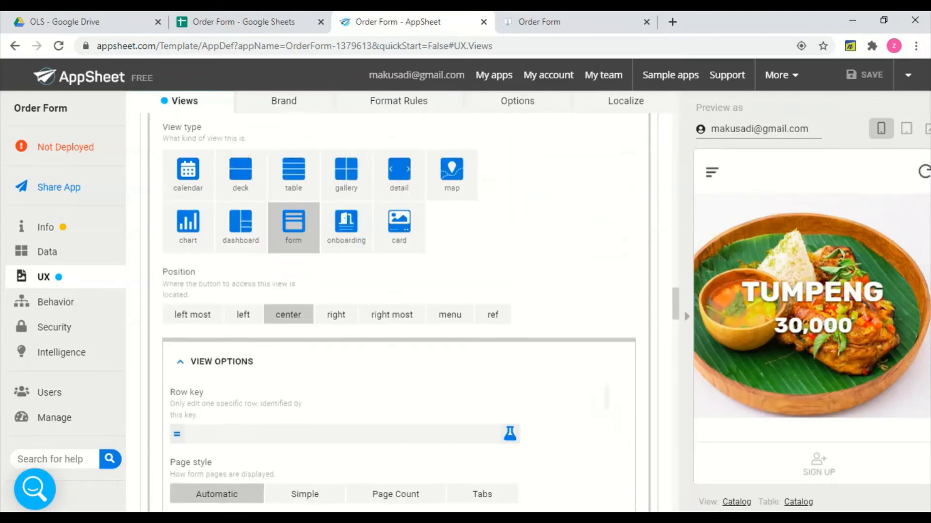
scroll(399, 312, up, 5)
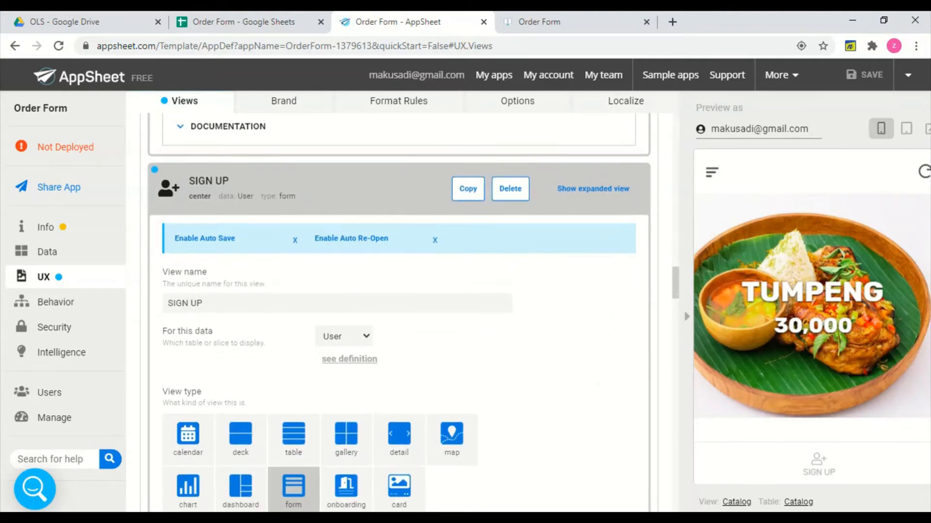
scroll(399, 312, down, 2)
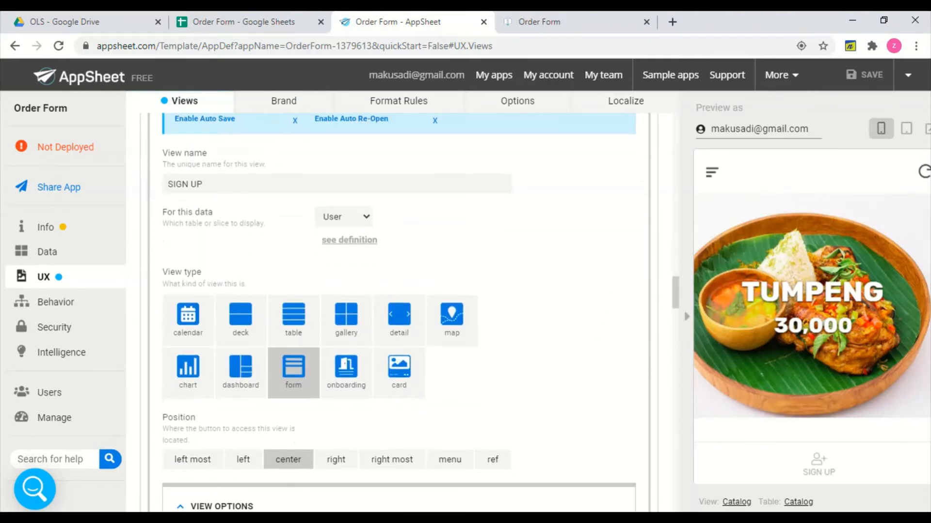
scroll(399, 312, down, 3)
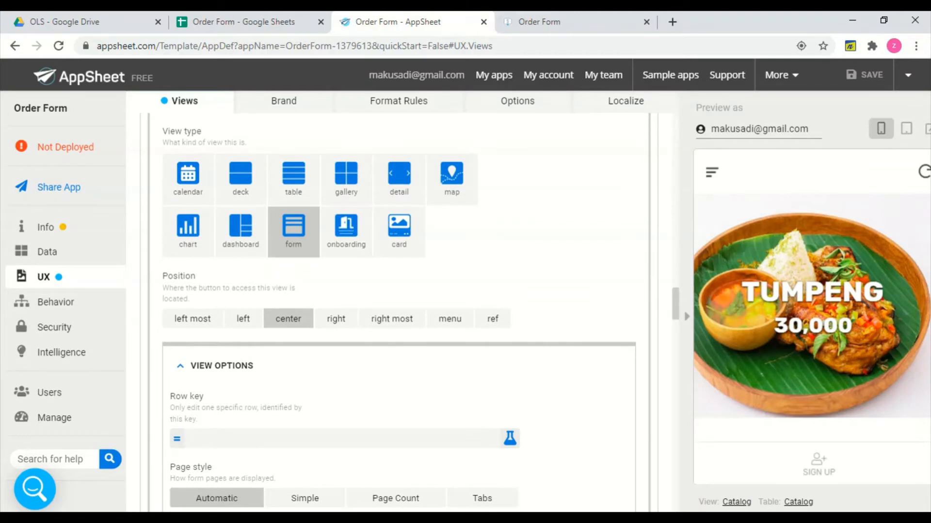
scroll(399, 313, down, 7)
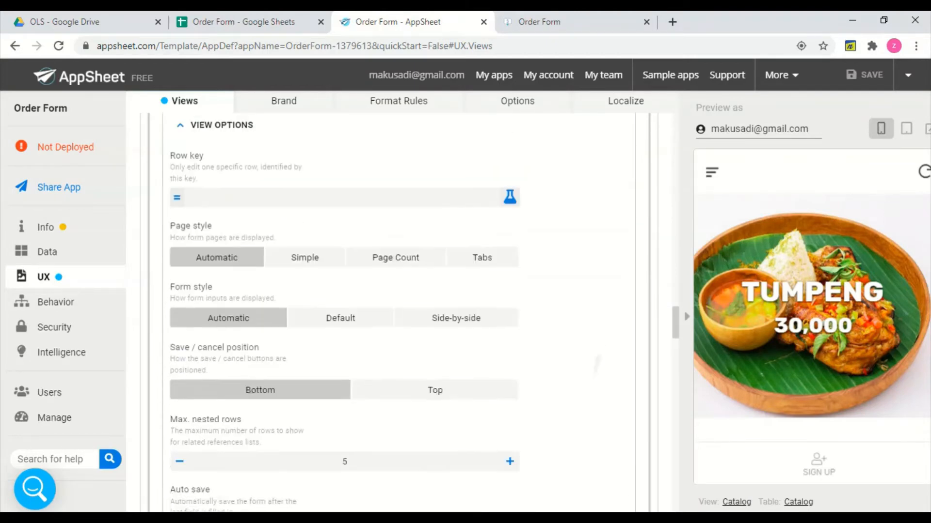
scroll(399, 313, down, 5)
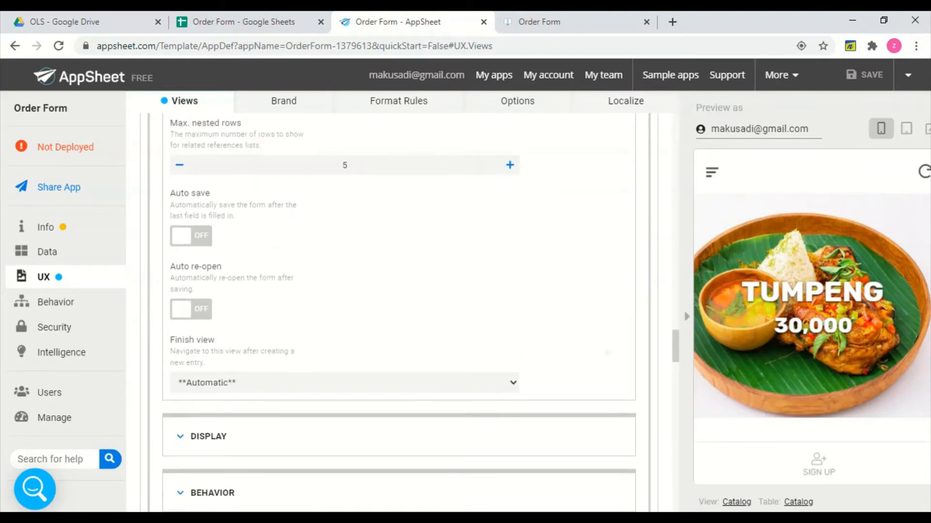
scroll(399, 313, down, 1)
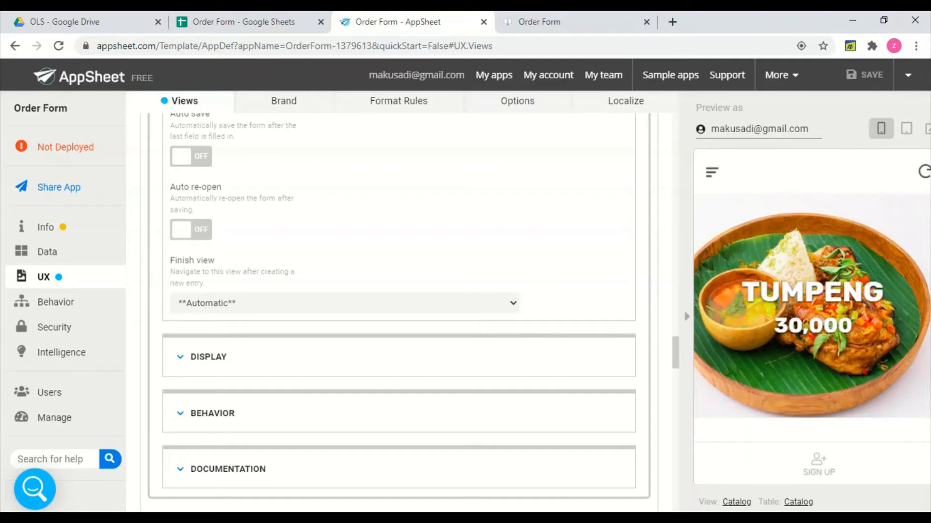
Expand the SIGN UP view's Display settings and bring up its OR Show if formula.
click(209, 357)
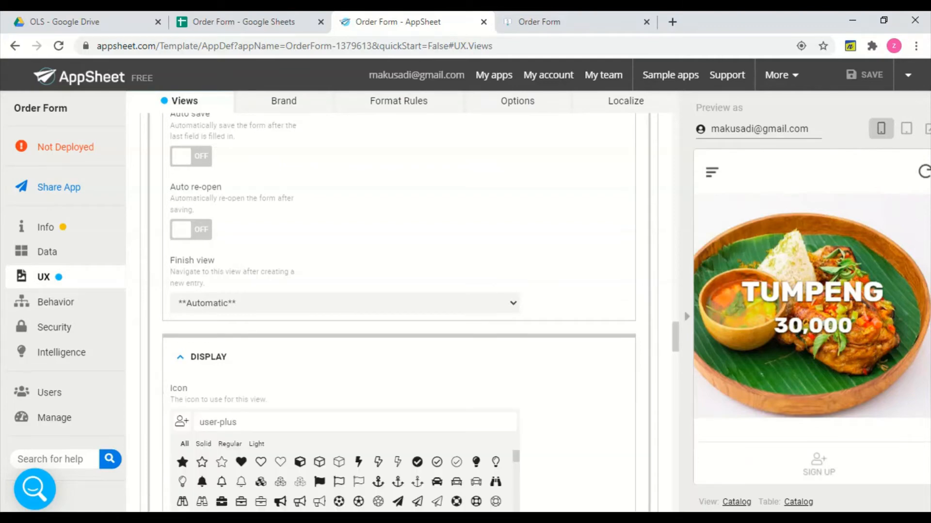
scroll(399, 313, down, 6)
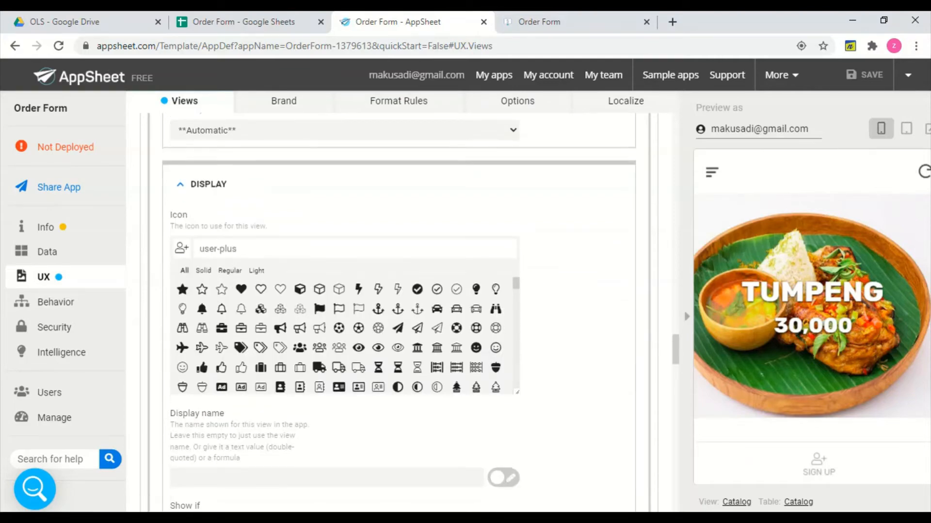
scroll(399, 313, down, 1)
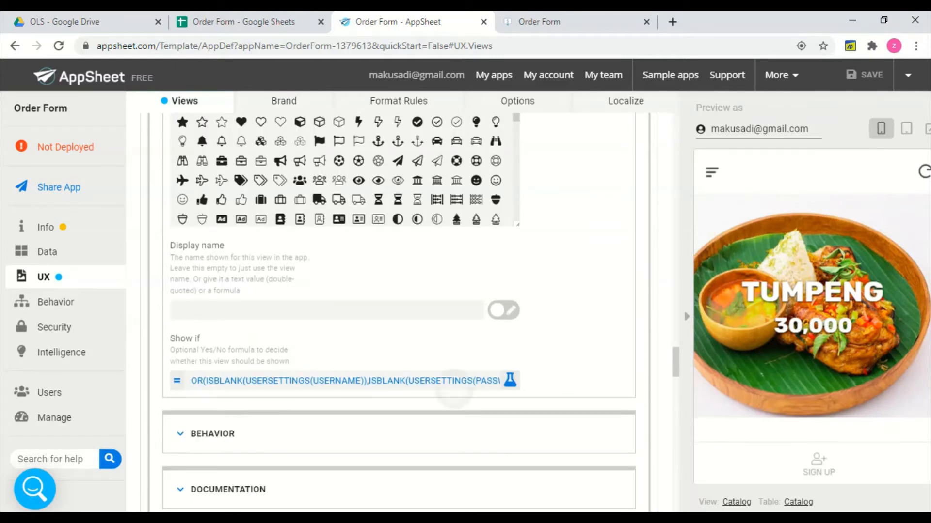
click(451, 380)
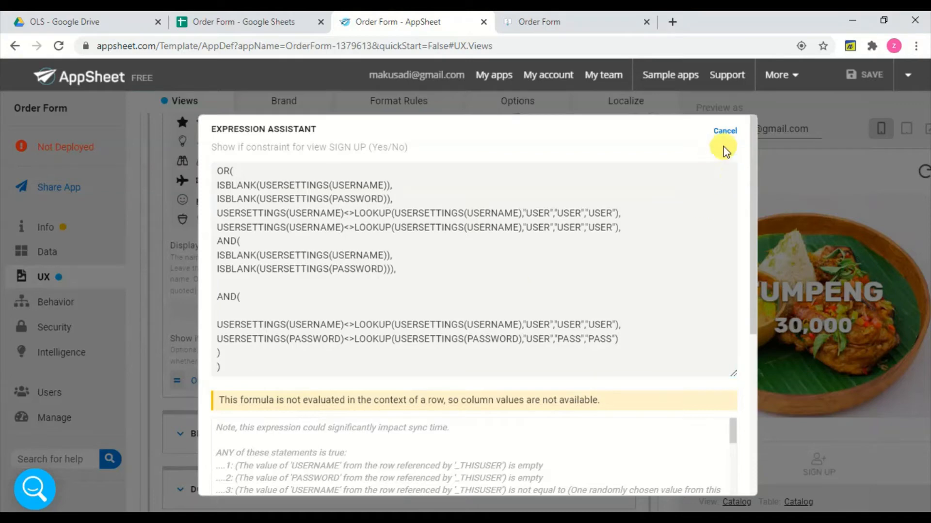
Close the SIGN UP formula unchanged and move to the app's Actions settings.
click(725, 130)
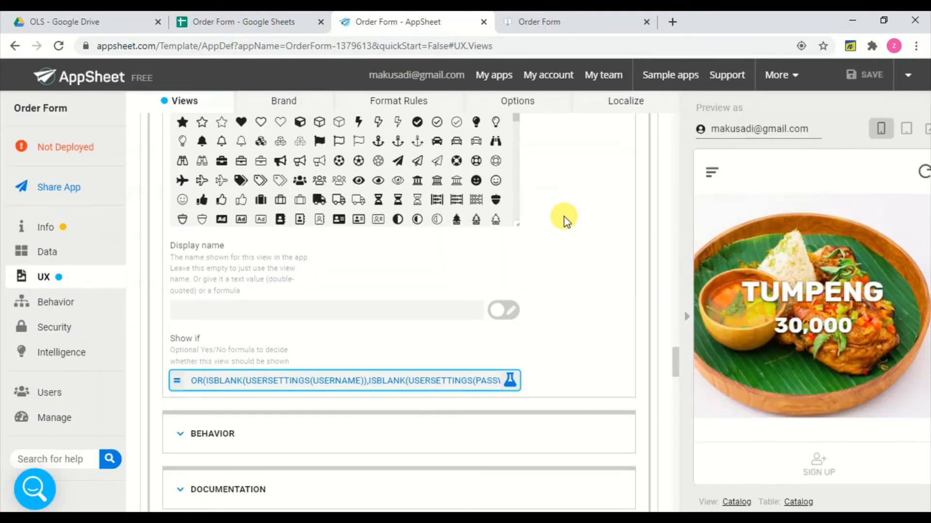
scroll(566, 220, up, 8)
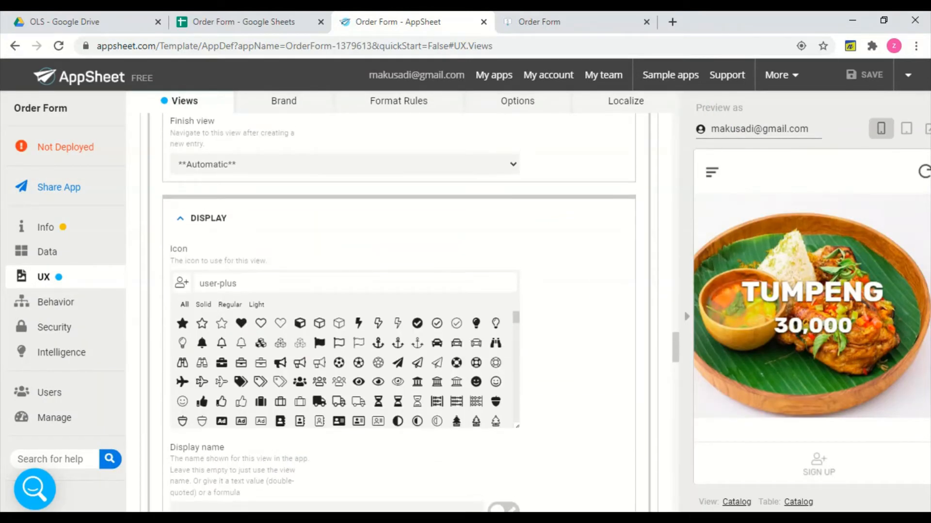
scroll(566, 220, up, 1)
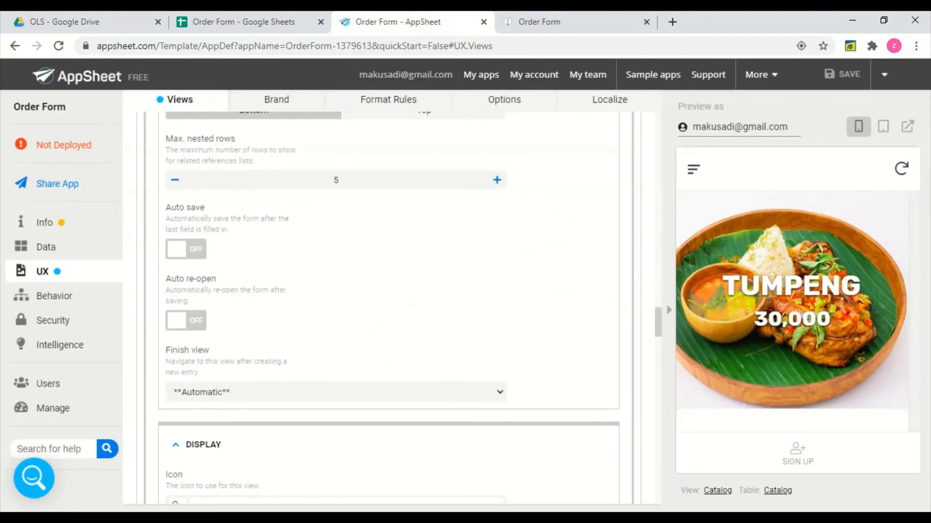
click(44, 298)
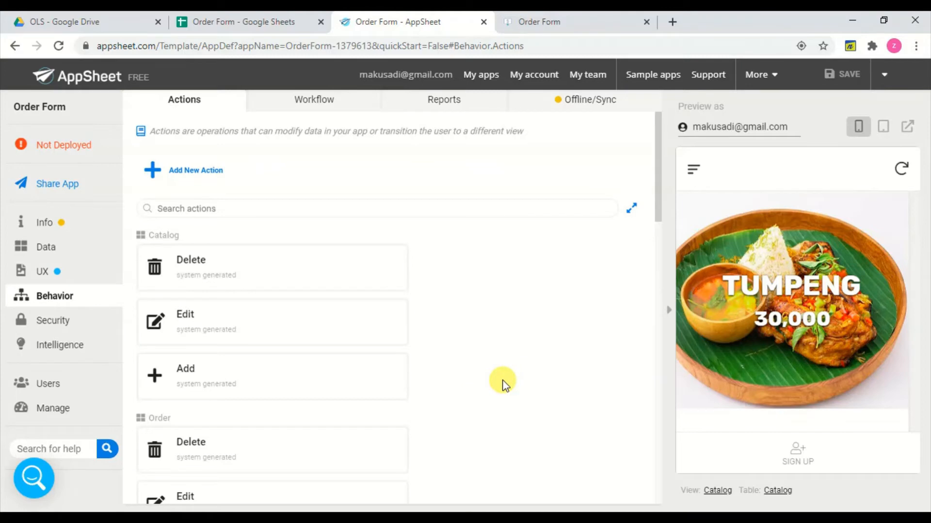
Check the View Ref (Id Product) action's target formula, then expand its Behavior section.
scroll(506, 387, down, 4)
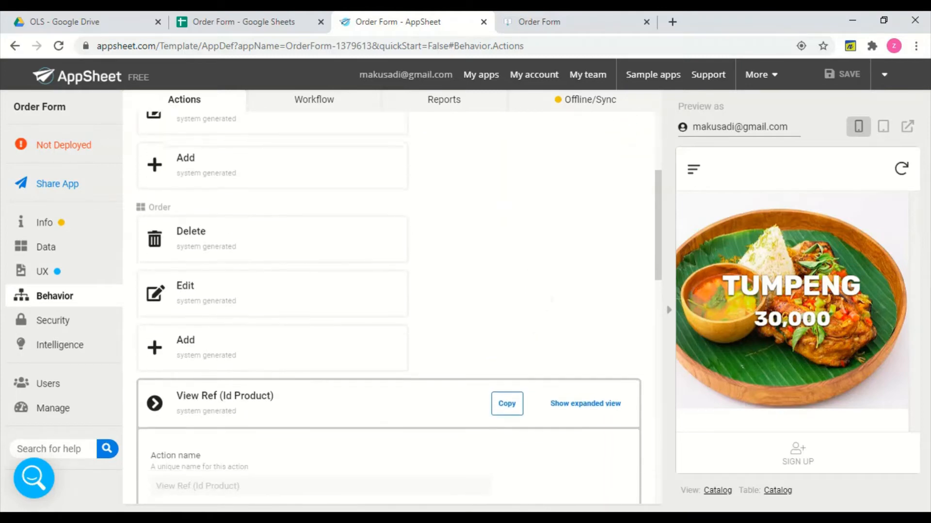
scroll(388, 310, down, 2)
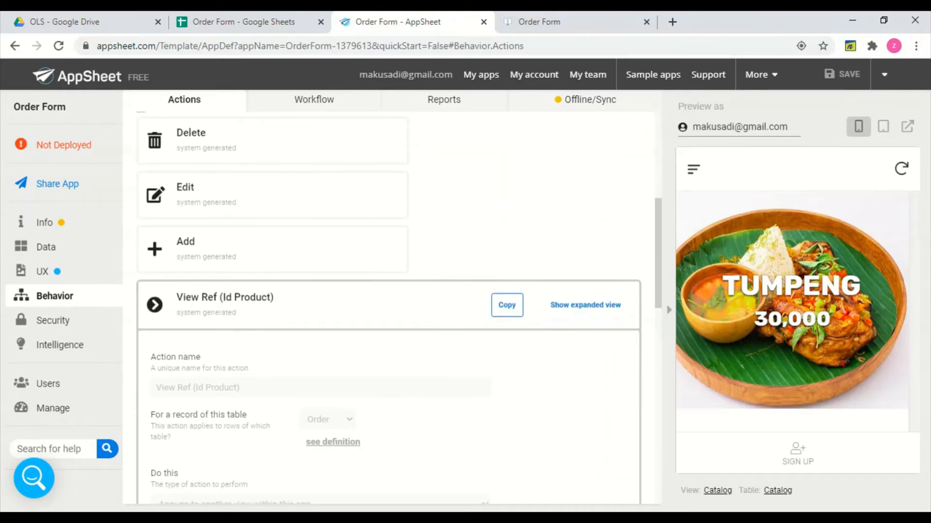
scroll(388, 311, down, 3)
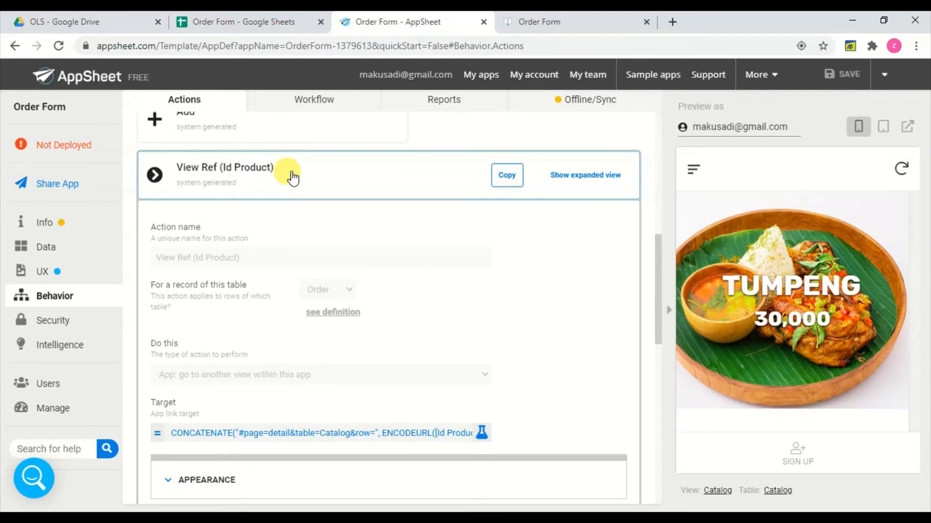
click(342, 440)
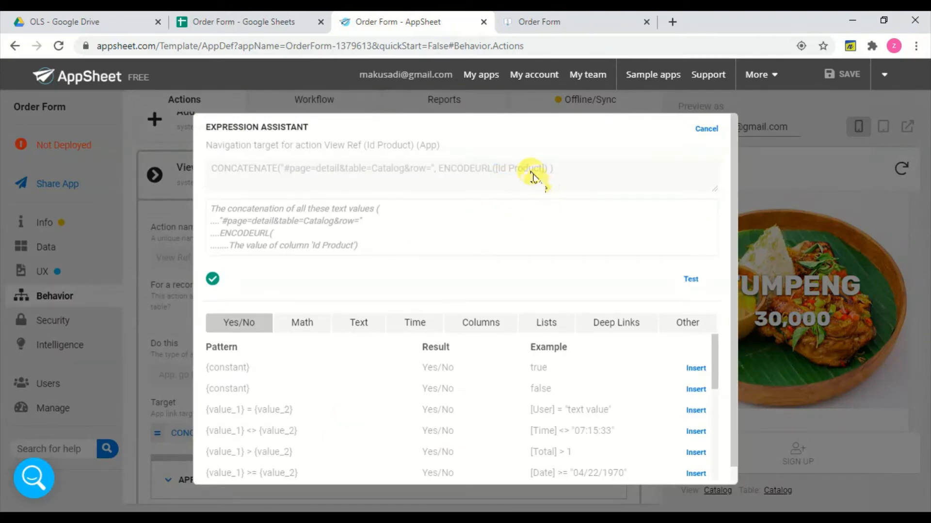
click(706, 130)
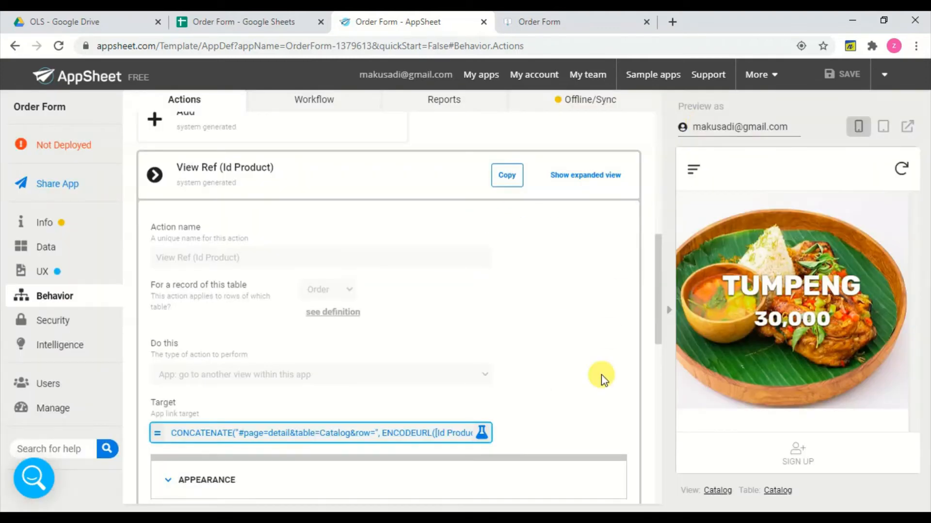
scroll(601, 378, down, 4)
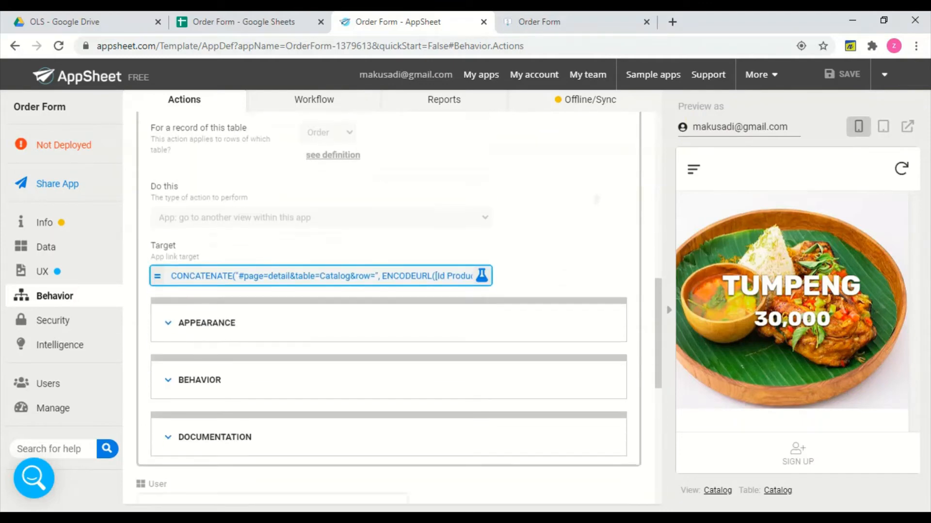
click(252, 353)
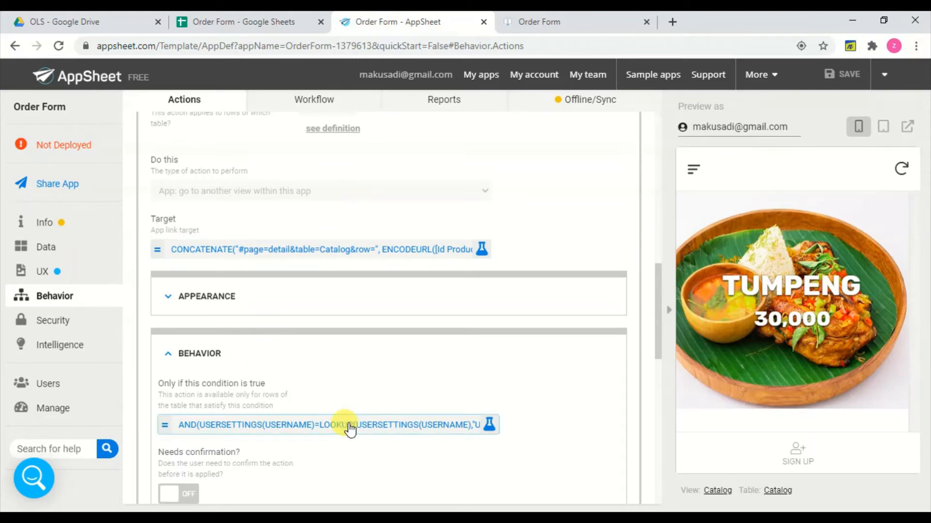
click(350, 428)
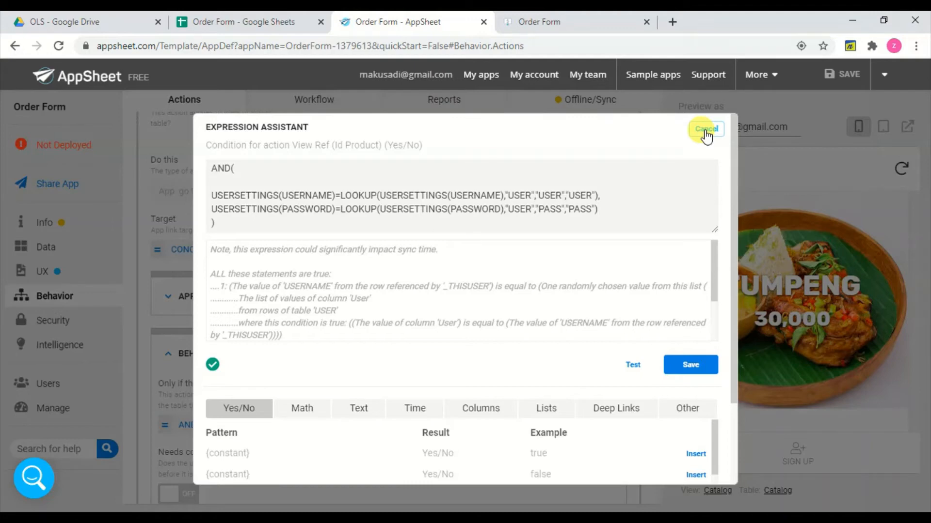
click(618, 194)
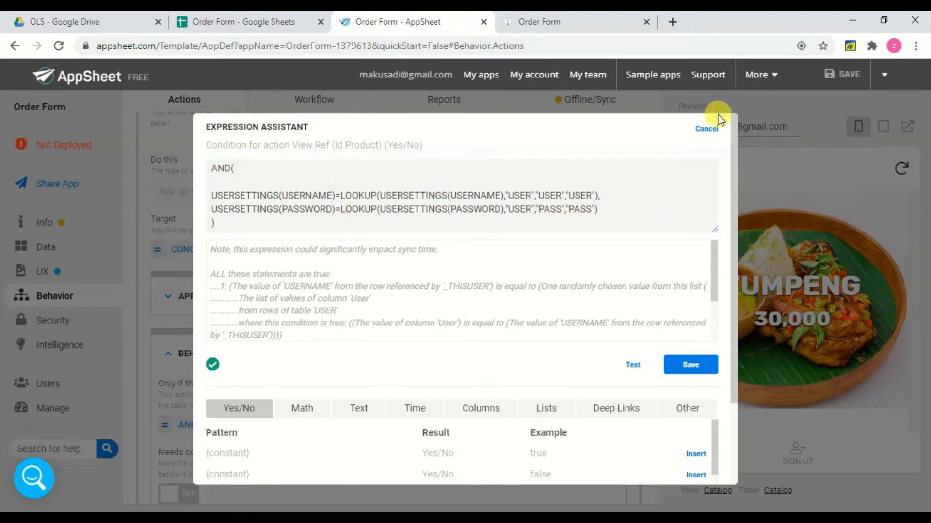
click(706, 130)
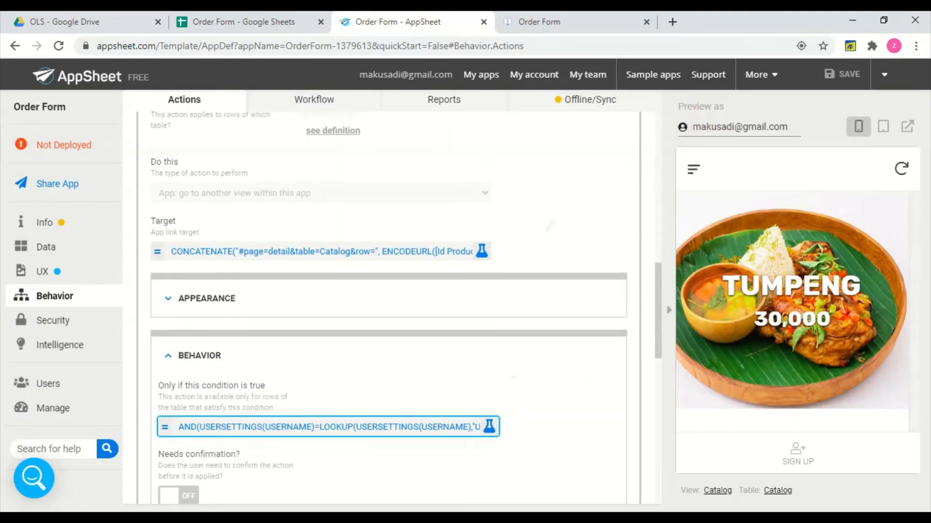
scroll(519, 330, up, 2)
Go to Data, expand the Catalog table's settings, and open View Columns.
scroll(520, 330, up, 10)
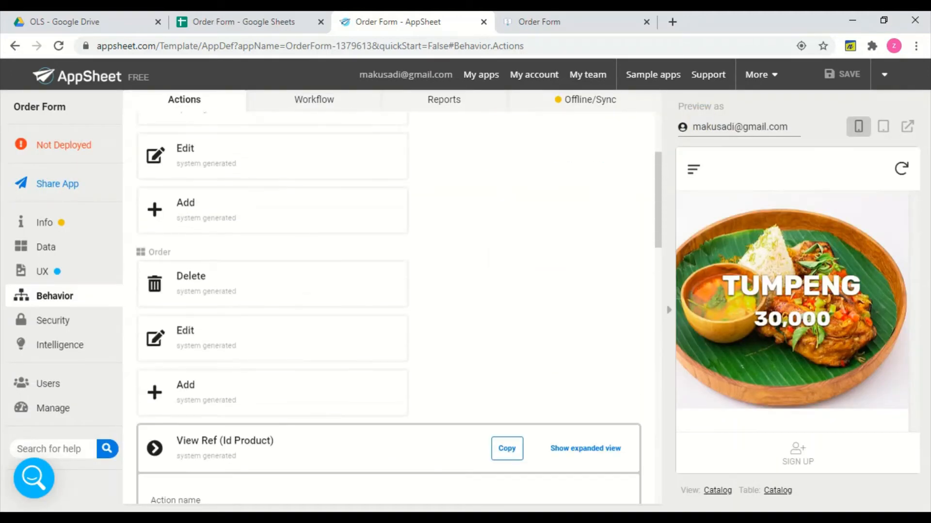
click(46, 247)
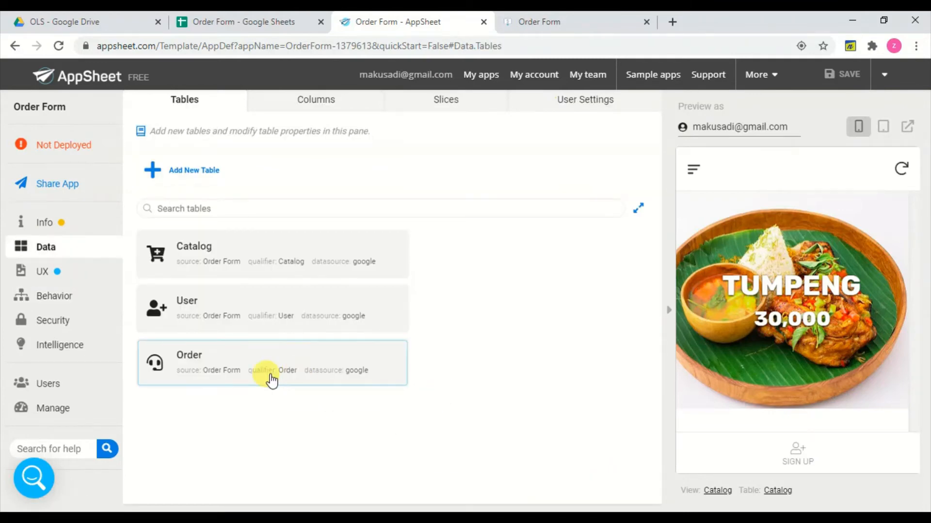
click(309, 250)
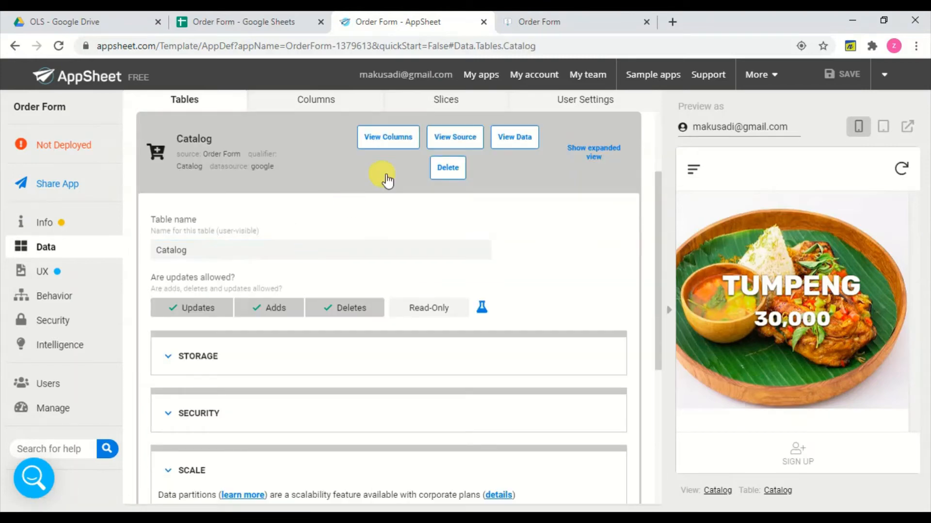
click(400, 139)
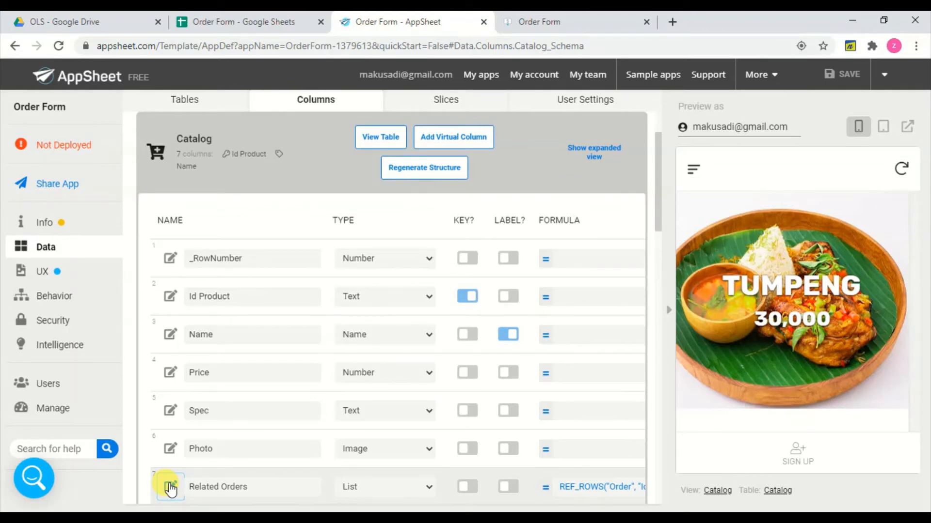
click(170, 488)
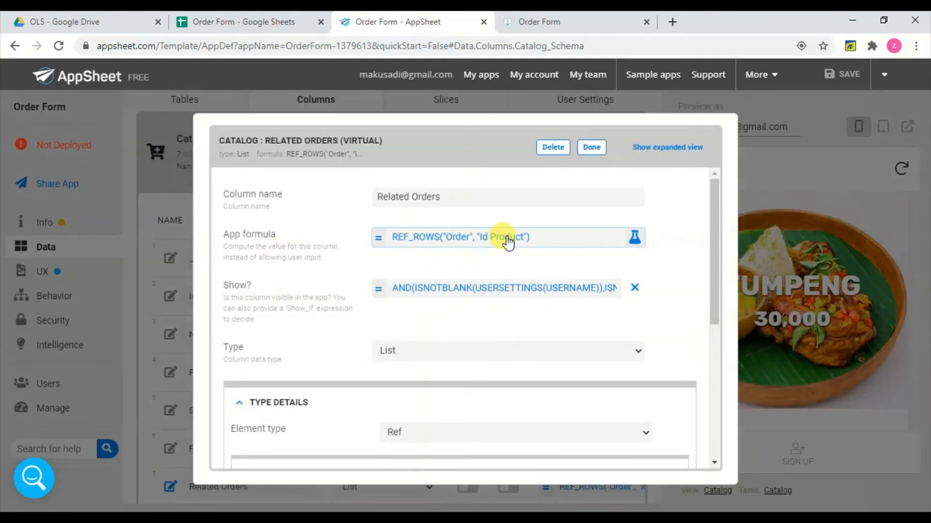
click(477, 292)
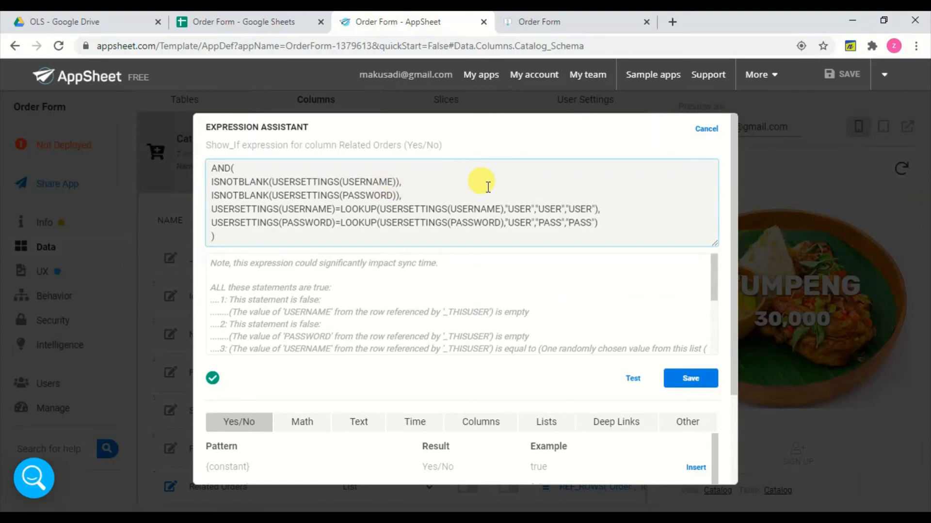
key(ctrl+plus)
key(ctrl+plus)
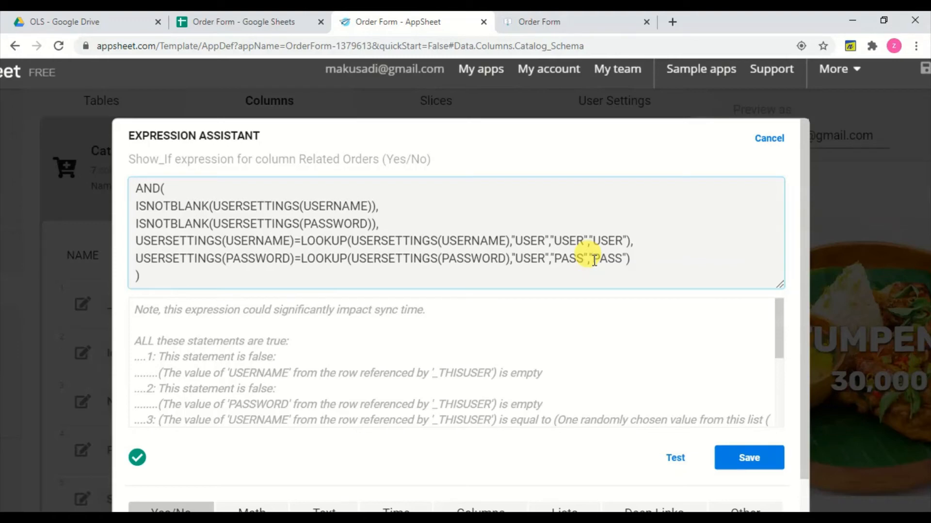
click(480, 240)
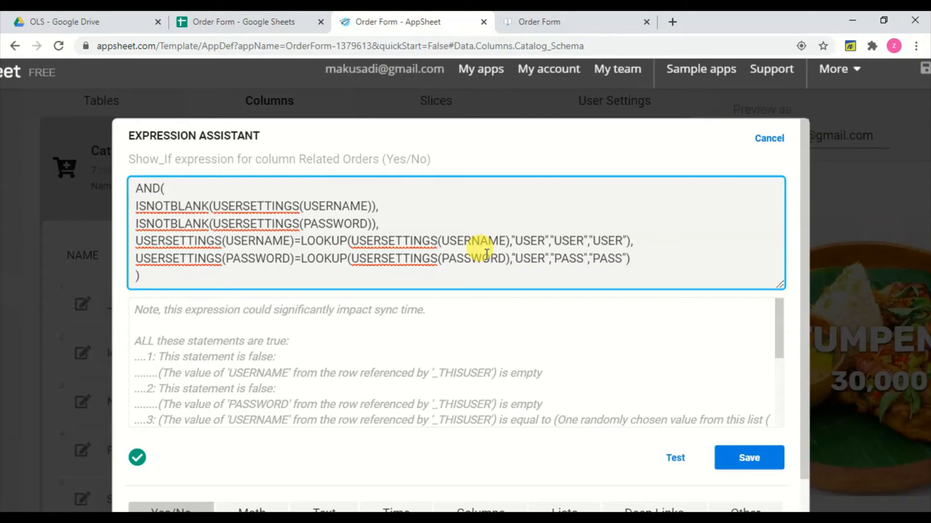
click(568, 258)
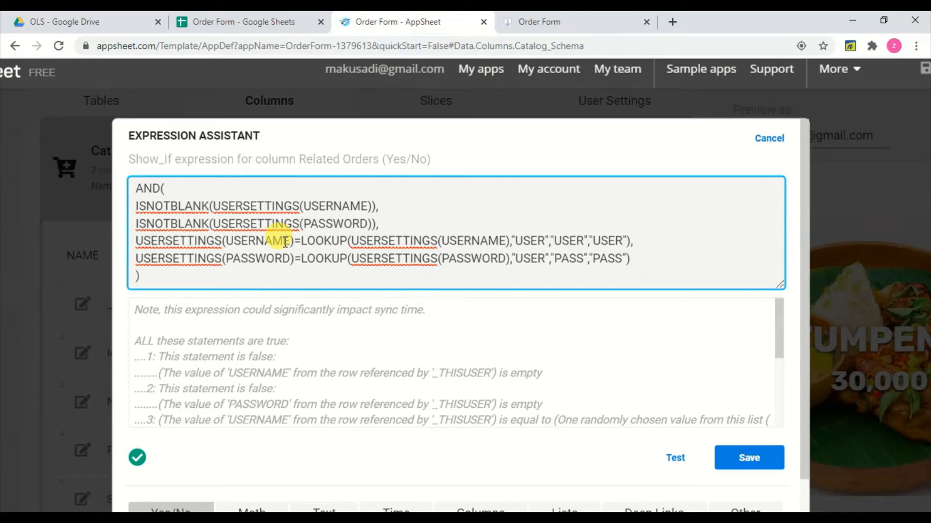
click(208, 245)
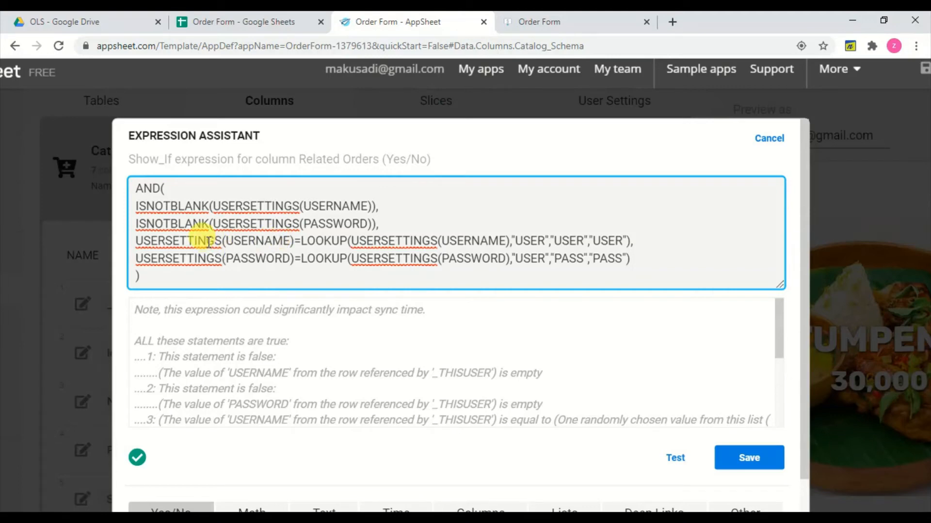
click(463, 244)
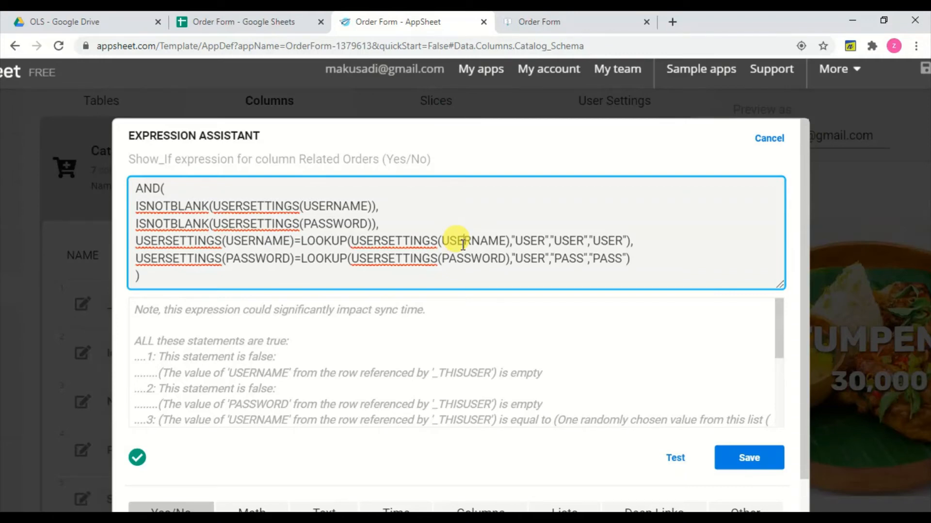
click(183, 206)
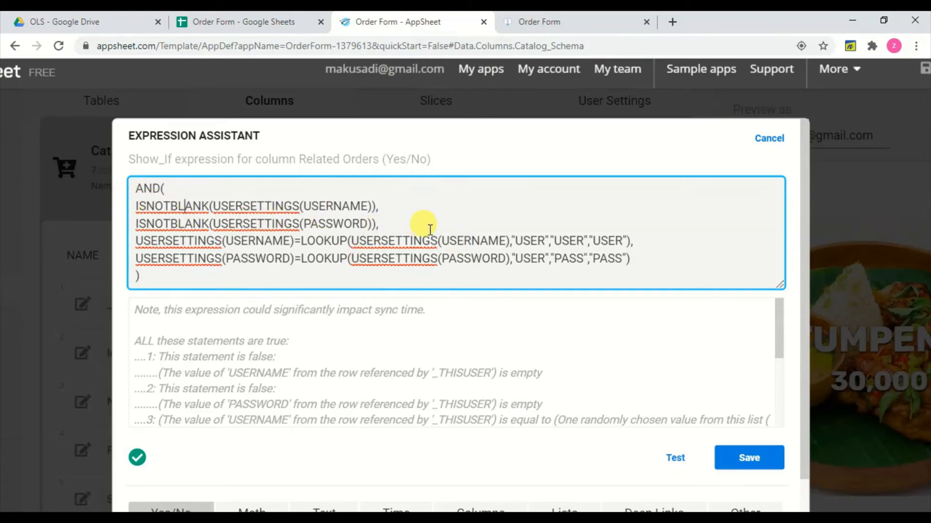
click(769, 139)
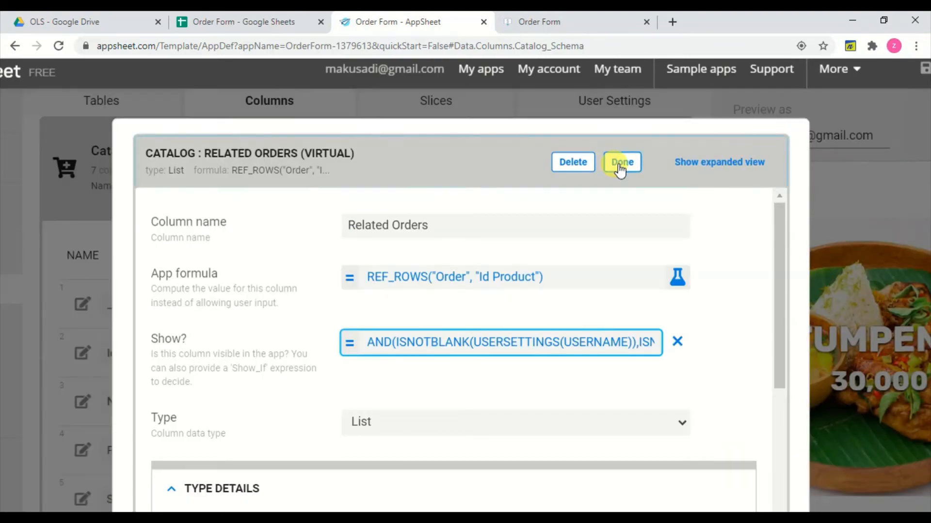
click(620, 166)
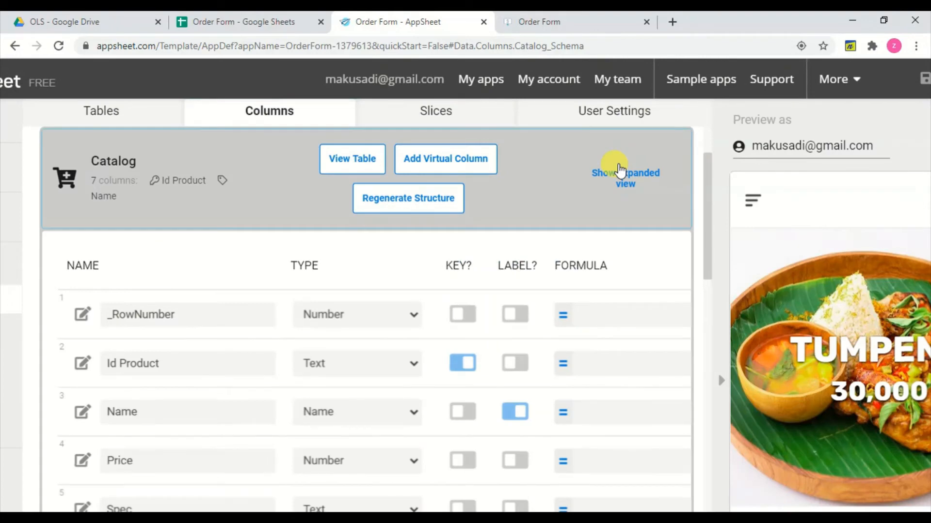
scroll(547, 351, down, 3)
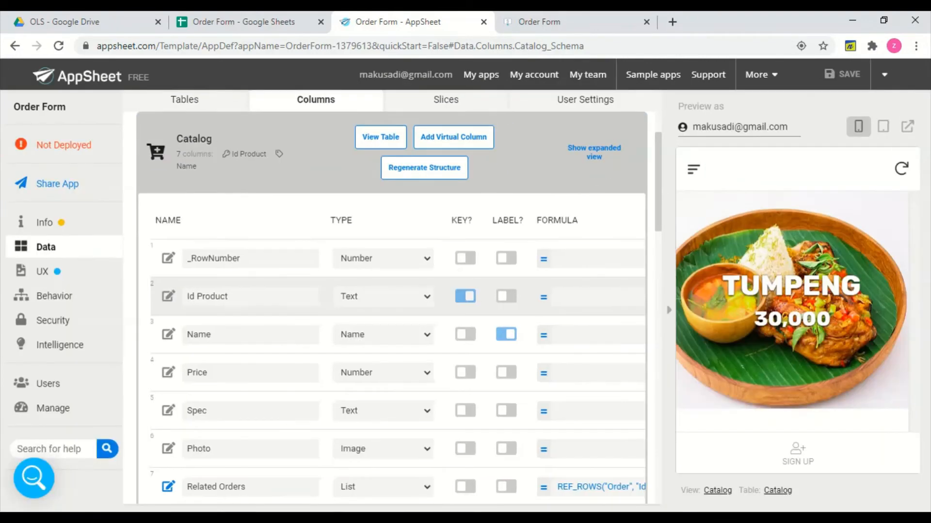
Switch to the running Order Form app, sync it, and look at its user Settings form.
click(574, 21)
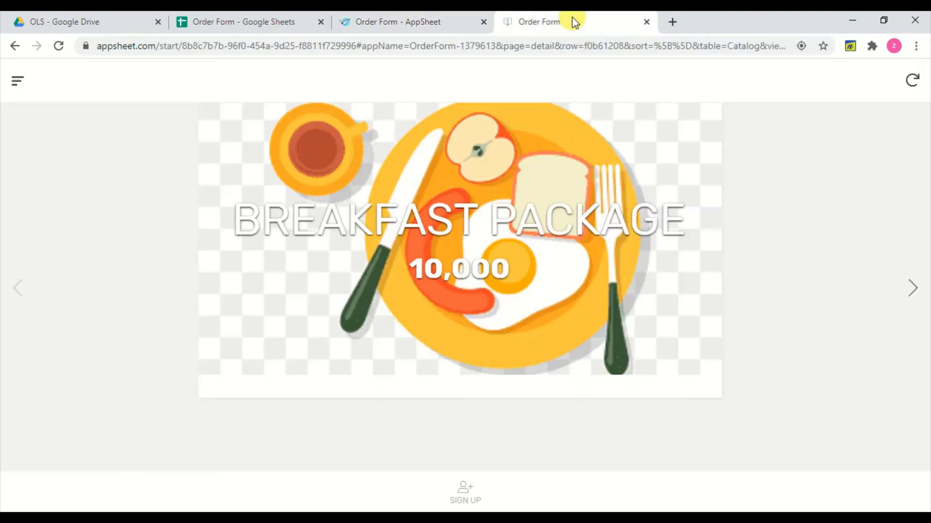
click(913, 81)
click(16, 82)
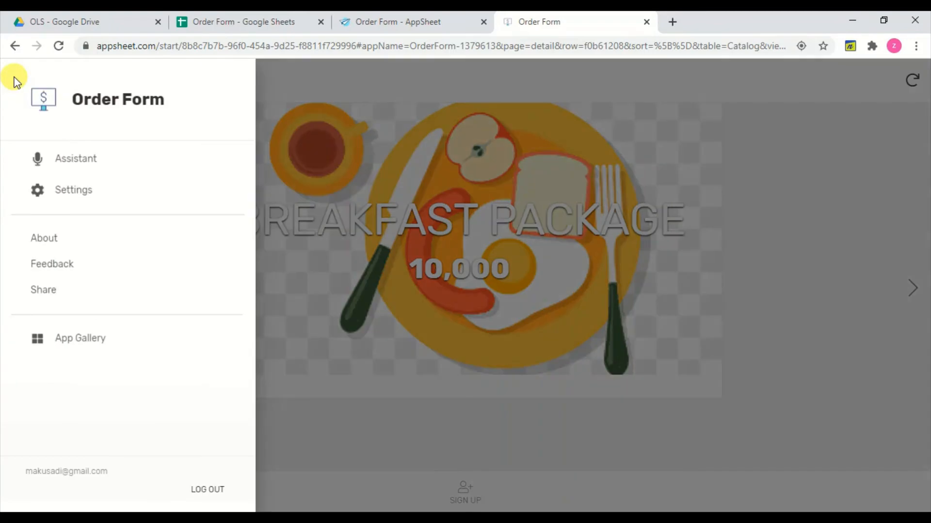
click(81, 192)
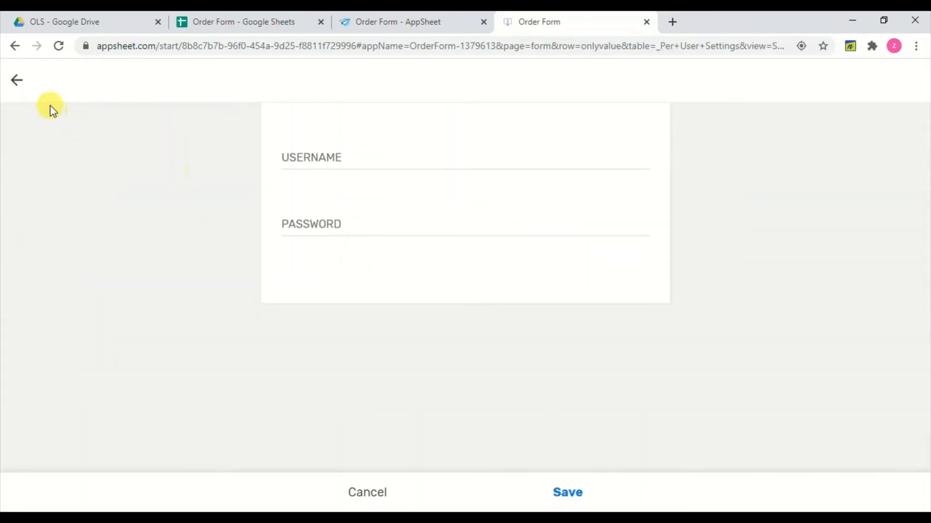
click(17, 81)
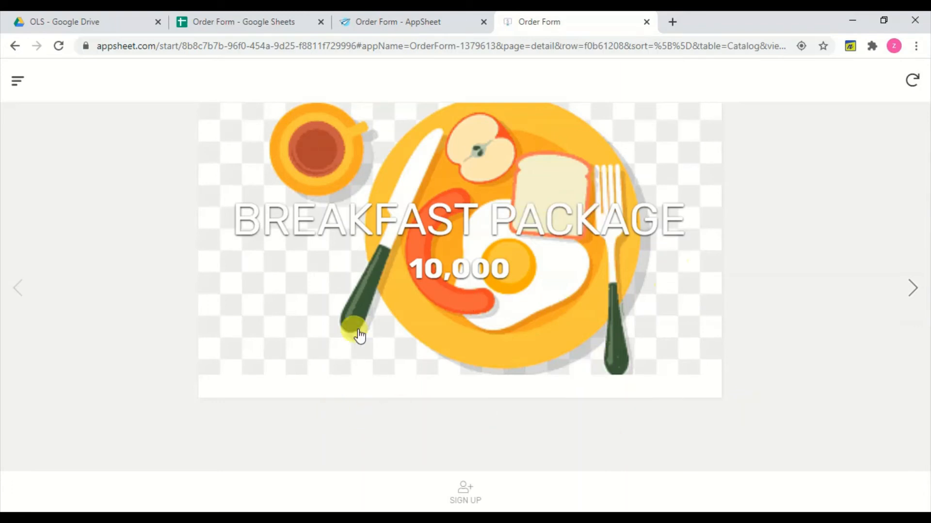
Flip the catalog to Tumpeng and back to Breakfast Package, then open the navigation menu.
click(911, 290)
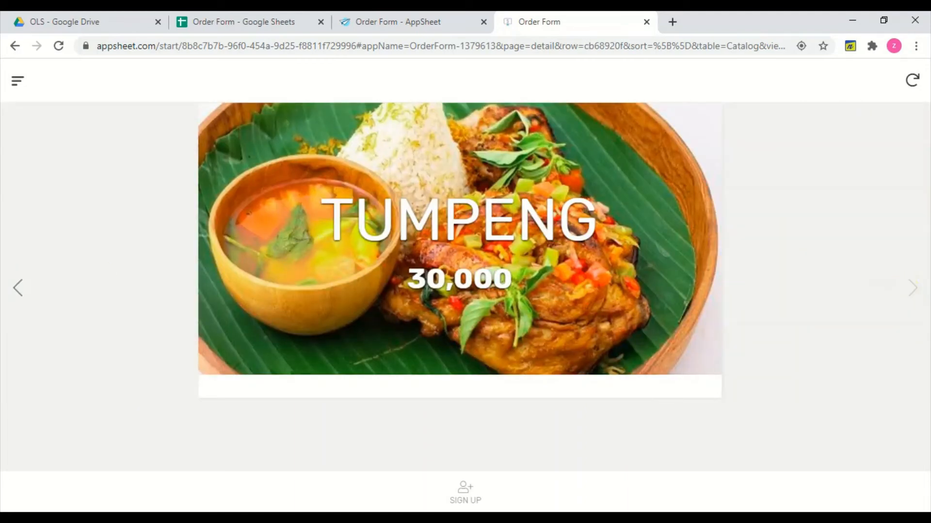
click(20, 289)
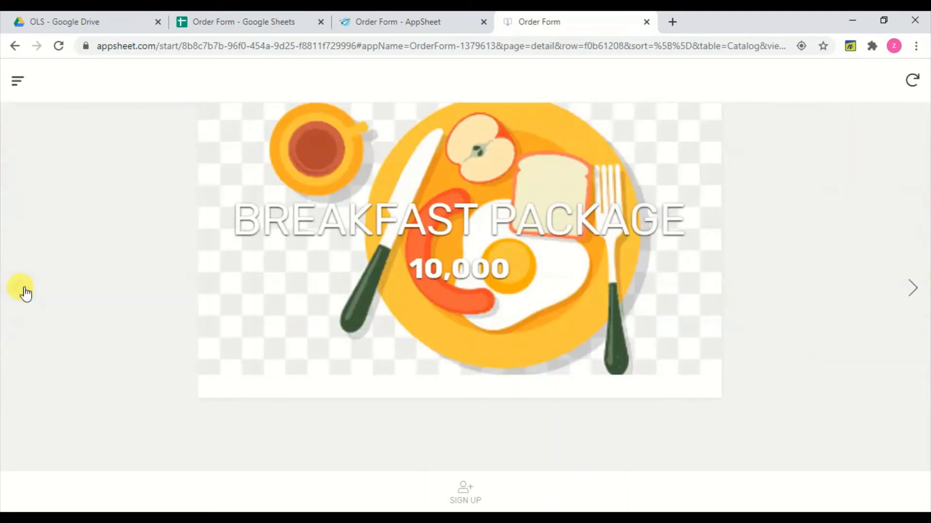
click(17, 81)
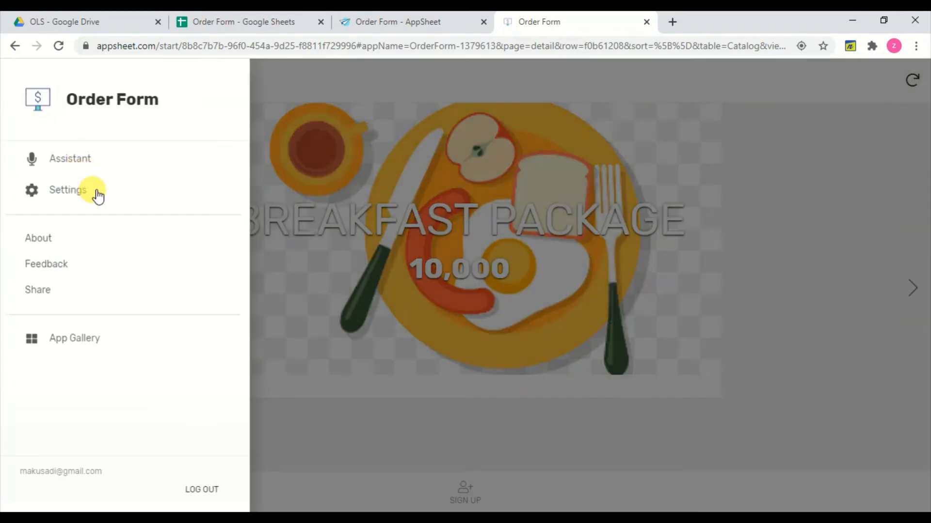
Enter a username in the Settings form's USERNAME field and save it.
click(96, 192)
click(322, 160)
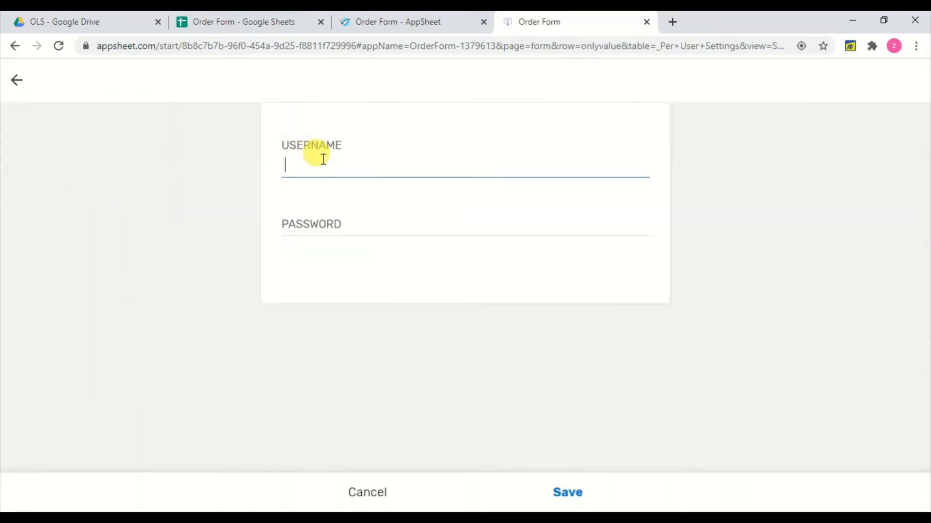
text(GFFH)
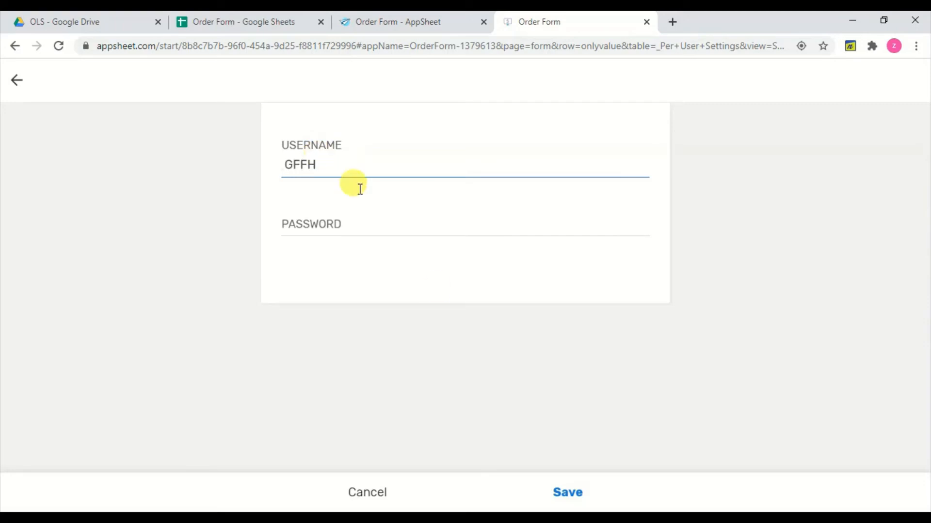
click(563, 493)
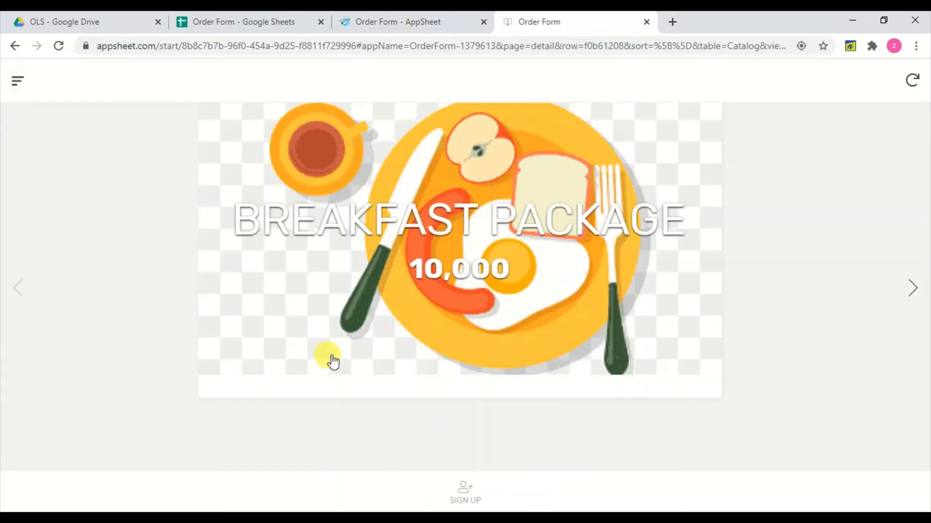
Open the SIGN UP form and enter the new user's name, address and phone number.
click(464, 498)
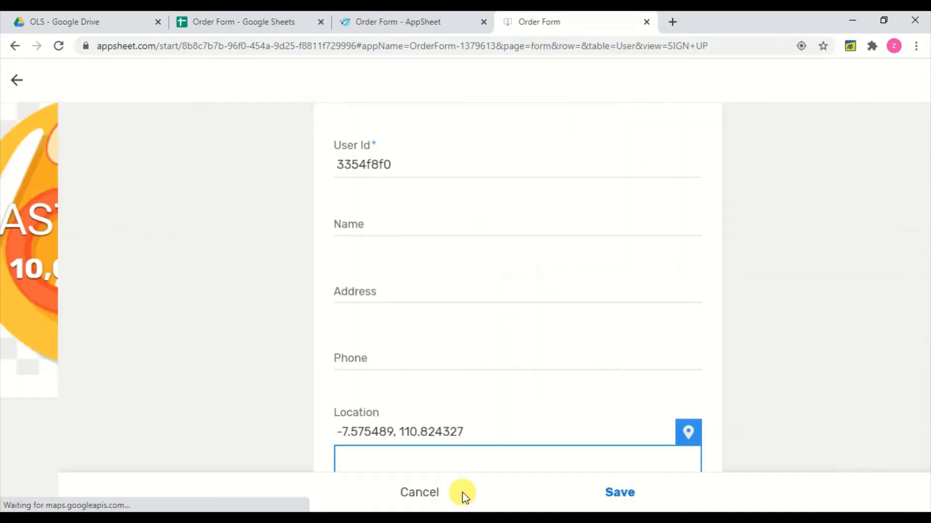
click(317, 220)
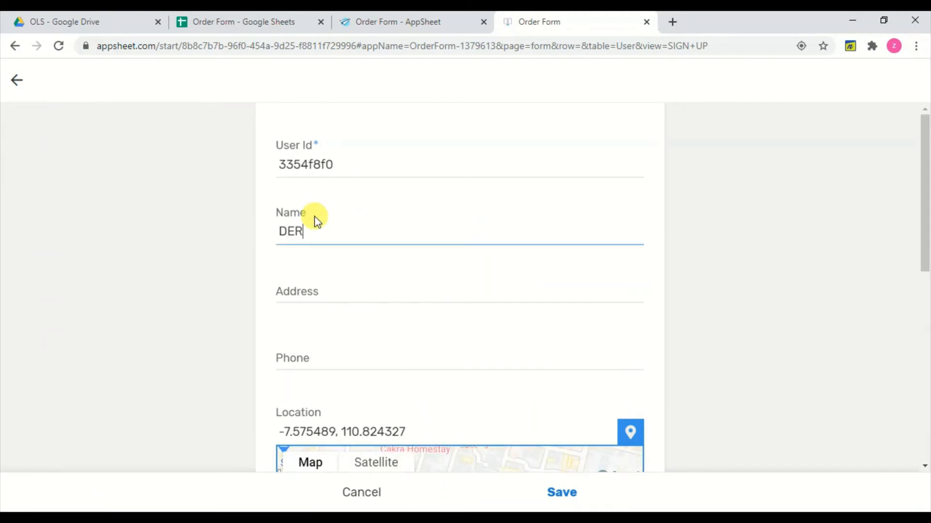
click(340, 292)
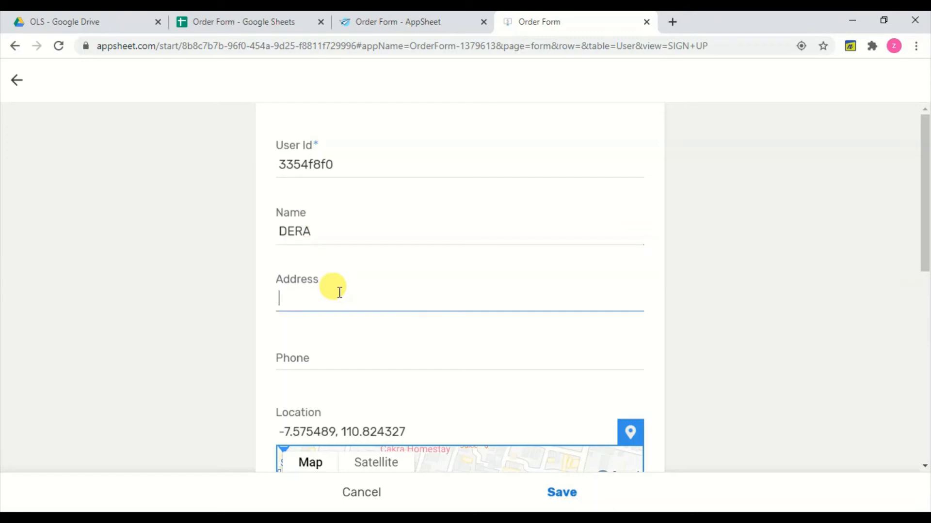
text(JKHJHJJHJK)
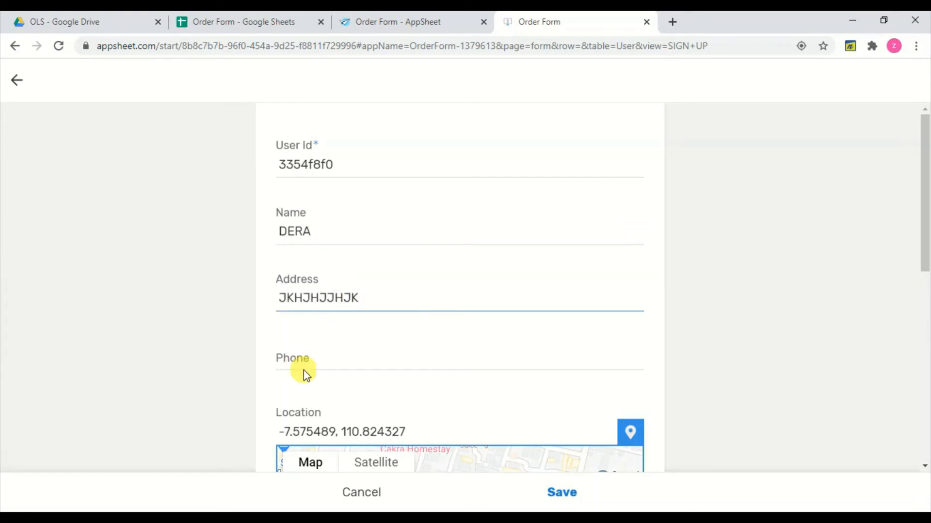
click(327, 356)
text(97)
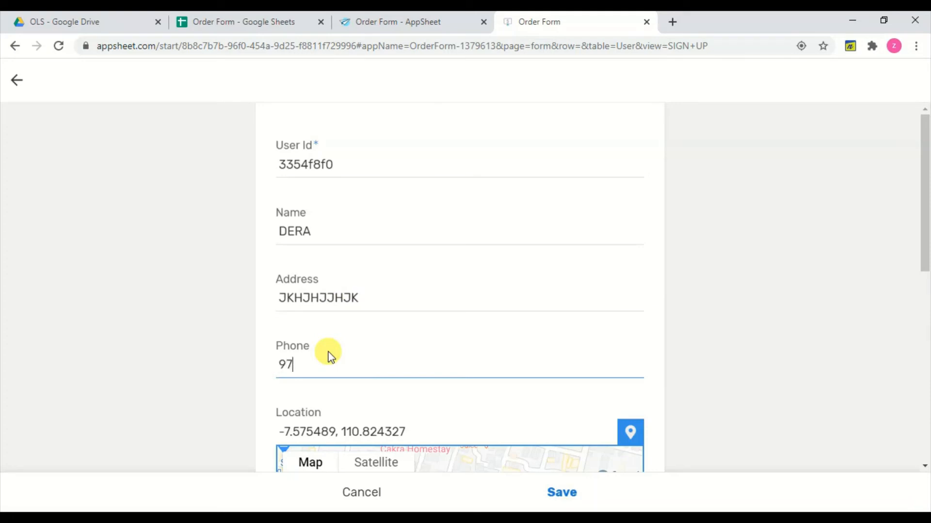
text(9878687)
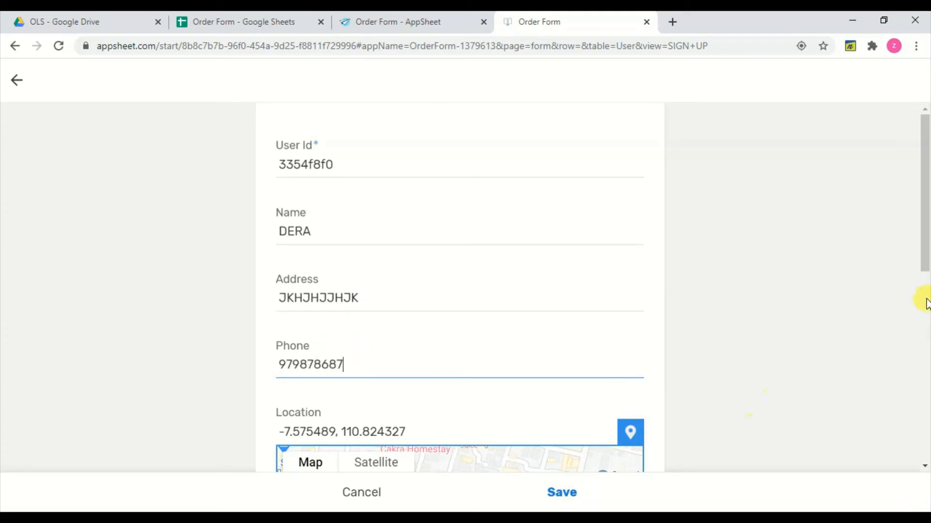
Fill in the new user's username and password, then save the sign-up.
click(925, 320)
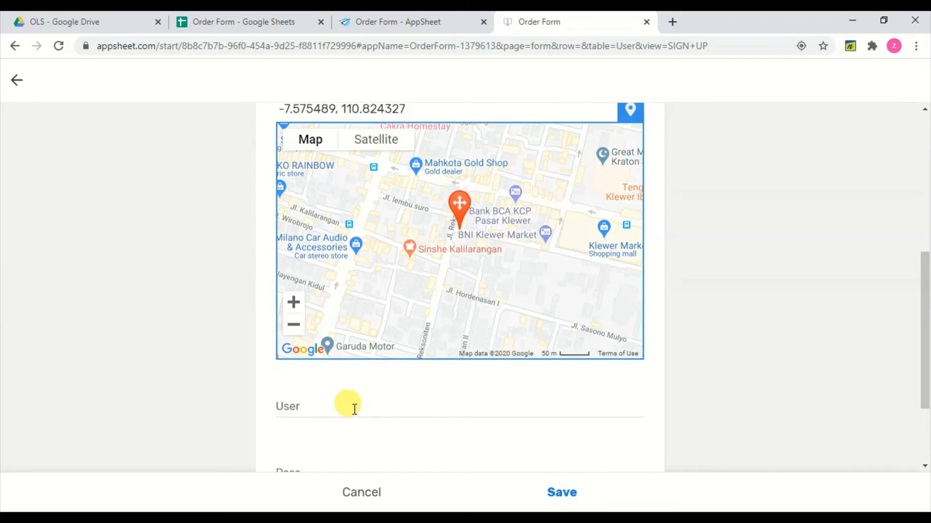
click(321, 403)
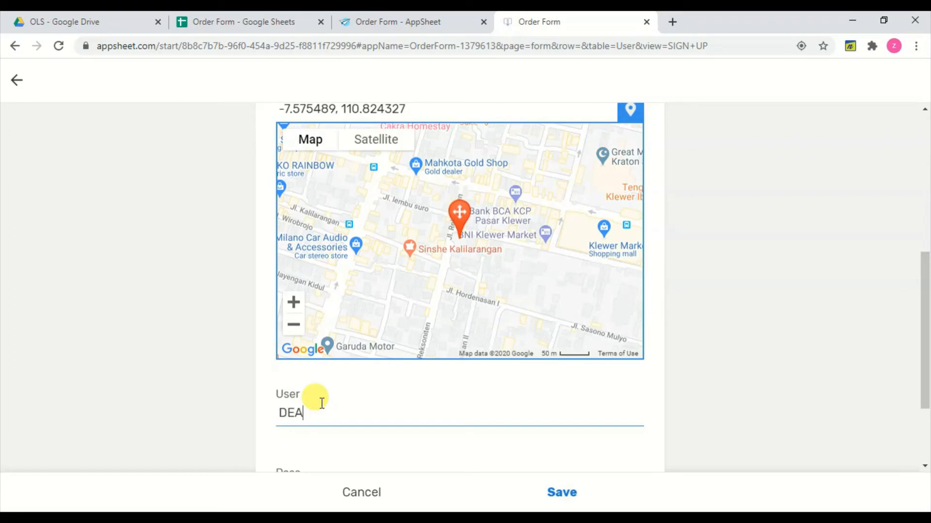
key(BackSpace)
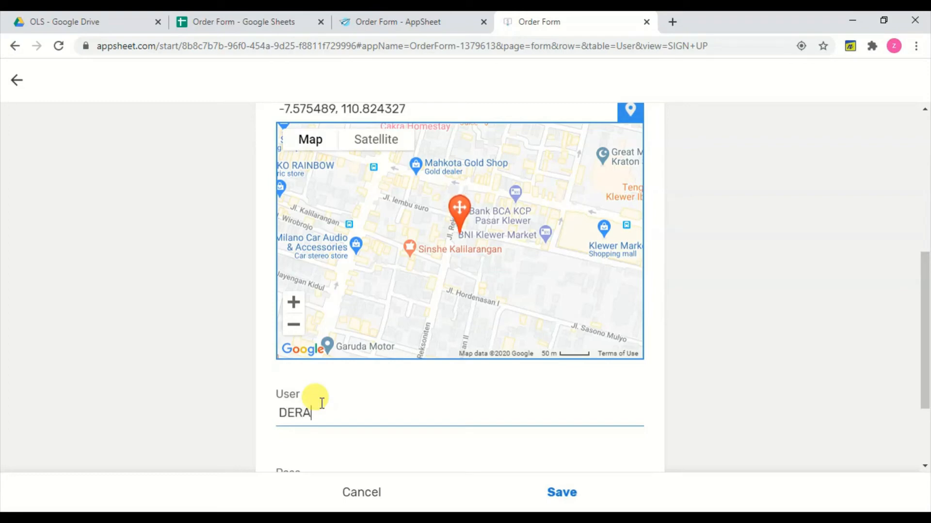
click(321, 464)
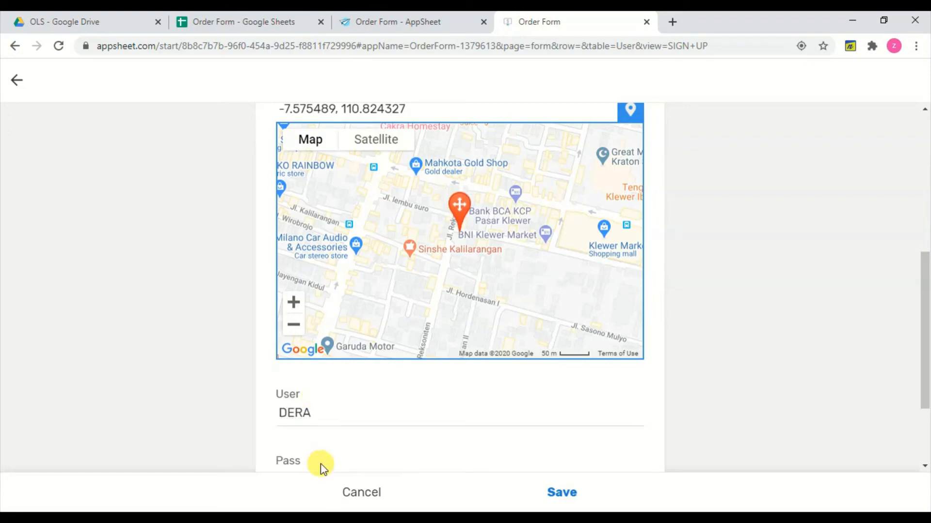
key(Tab)
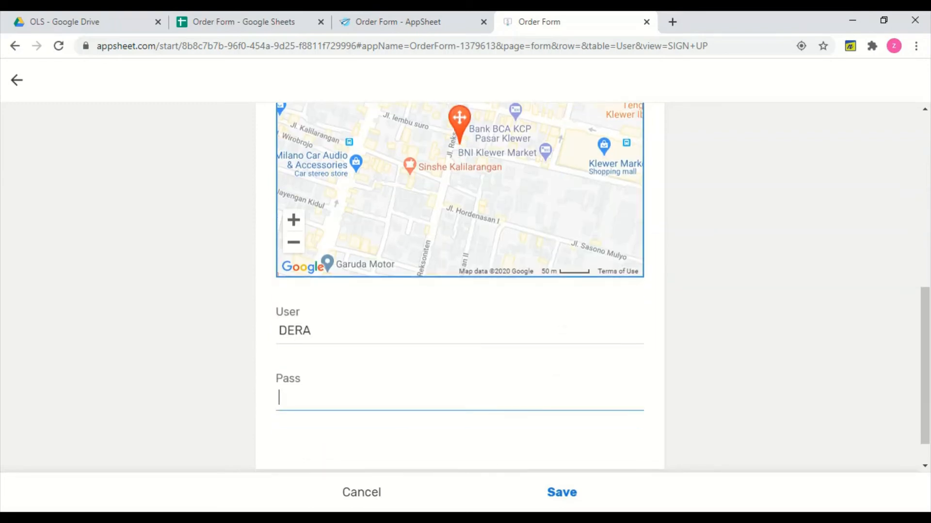
text(444)
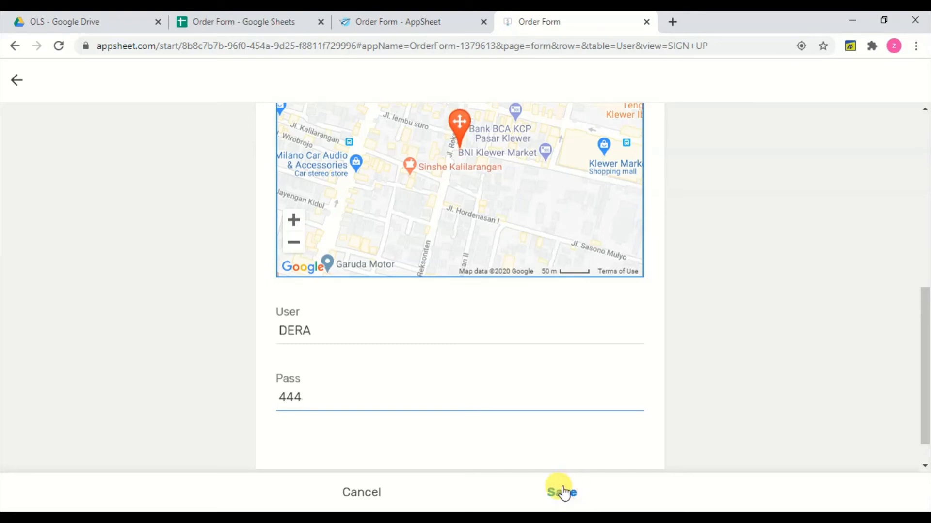
click(562, 492)
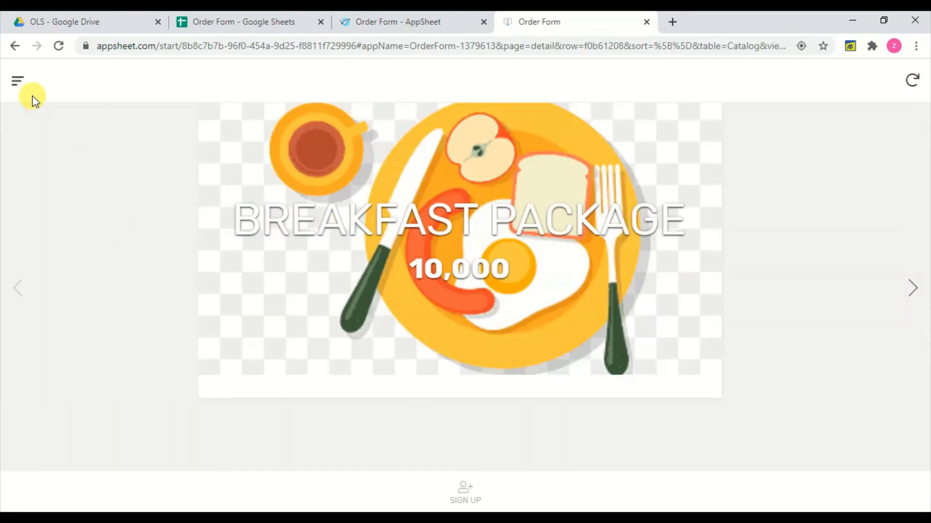
In Settings, replace USERNAME with the newly registered user, enter its password, and save.
click(17, 83)
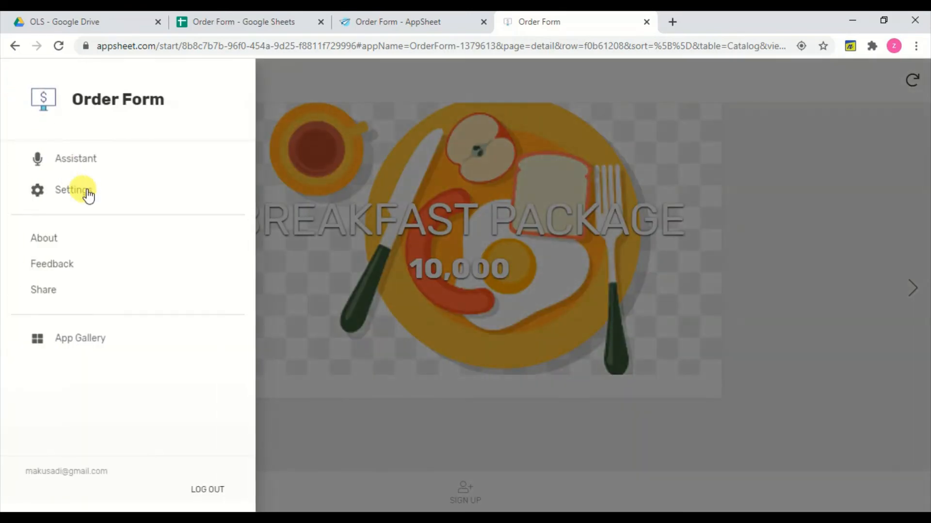
click(86, 190)
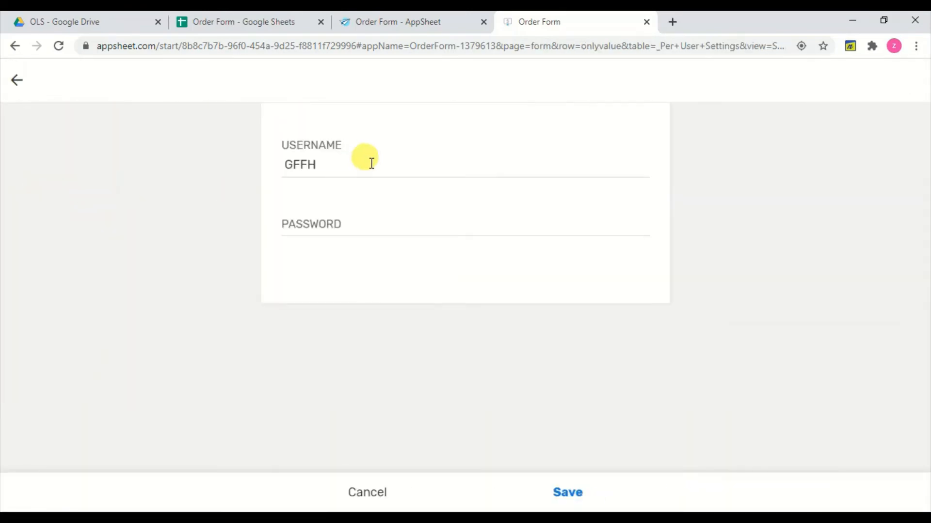
double_click(312, 165)
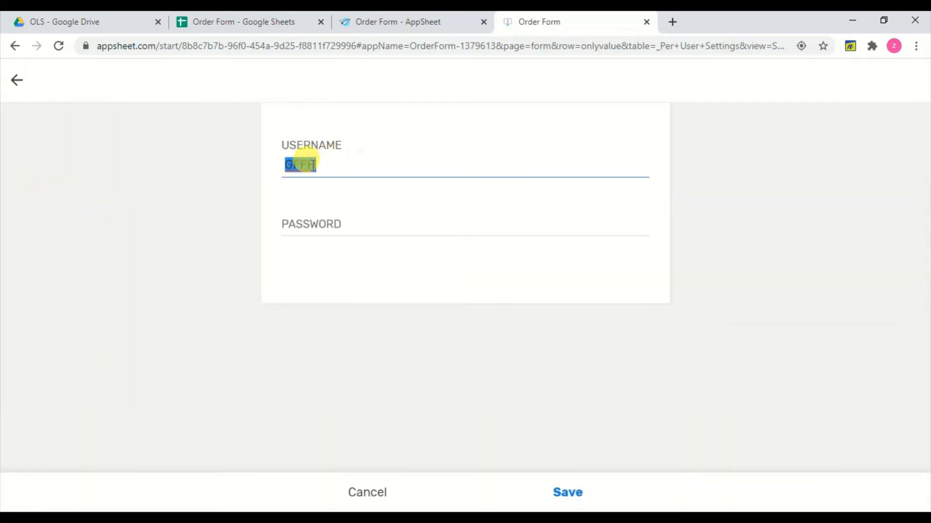
text(DERA)
click(310, 227)
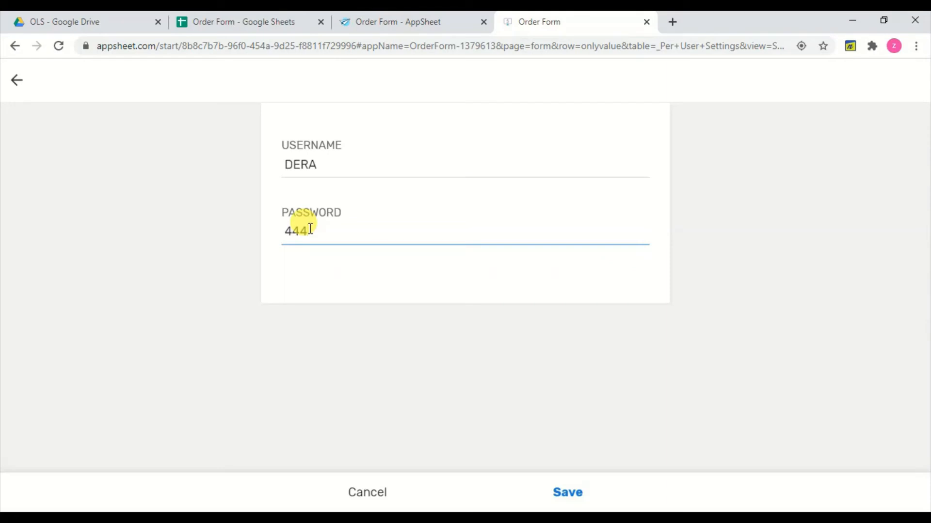
click(575, 492)
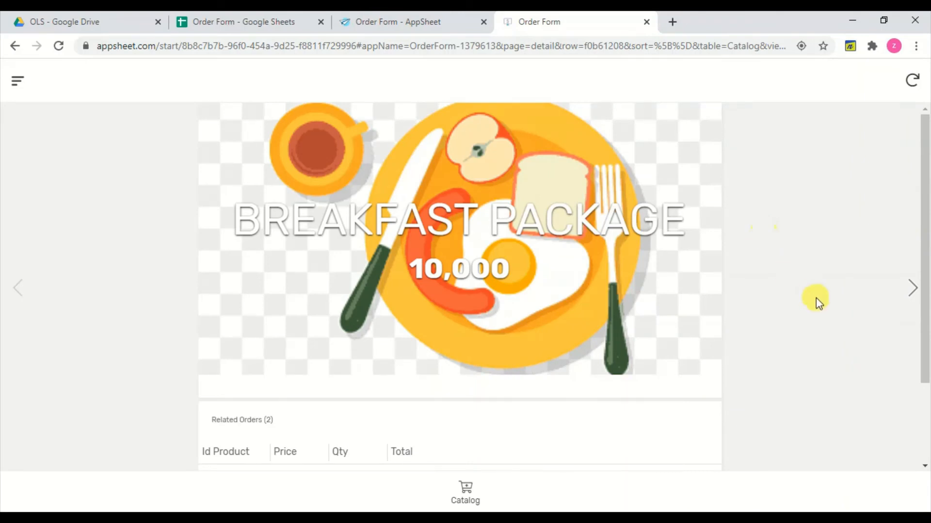
Review Breakfast Package's related orders, then move to Tumpeng and view its Related Orders (1).
scroll(816, 299, down, 2)
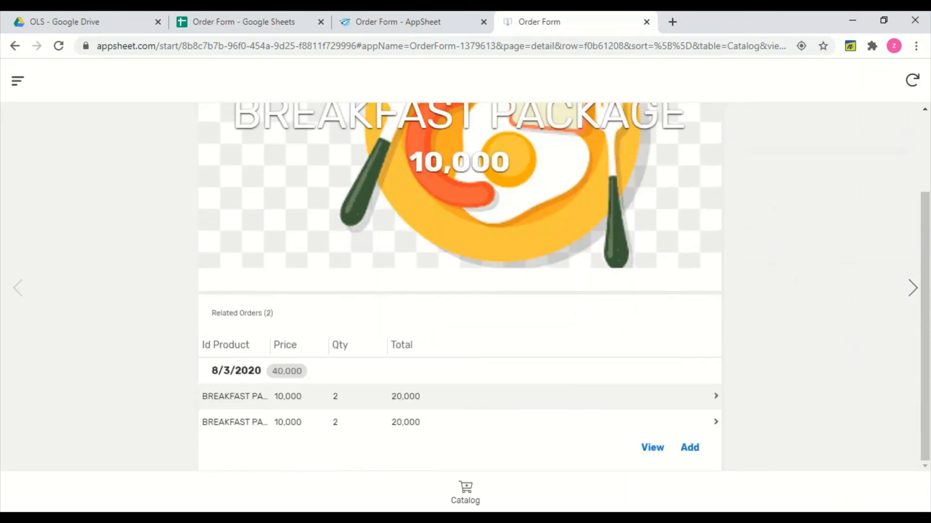
scroll(459, 286, up, 1)
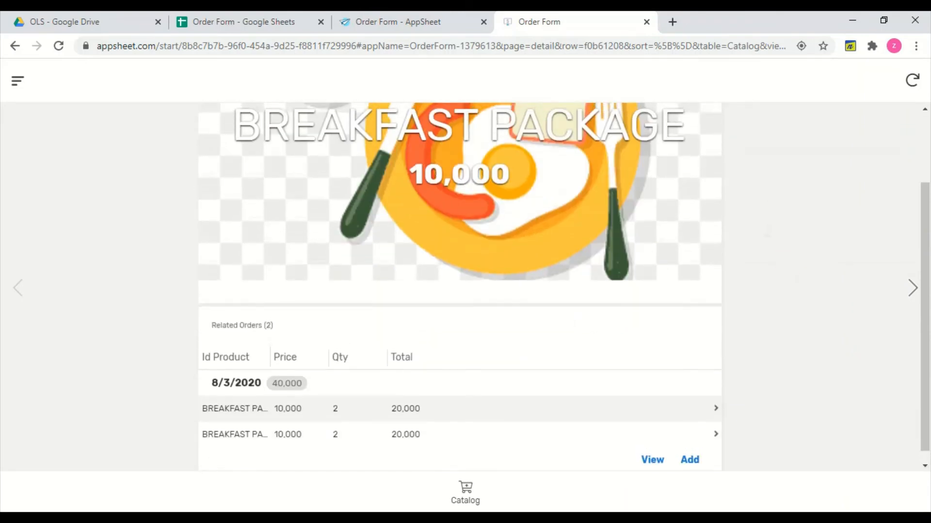
scroll(460, 286, down, 1)
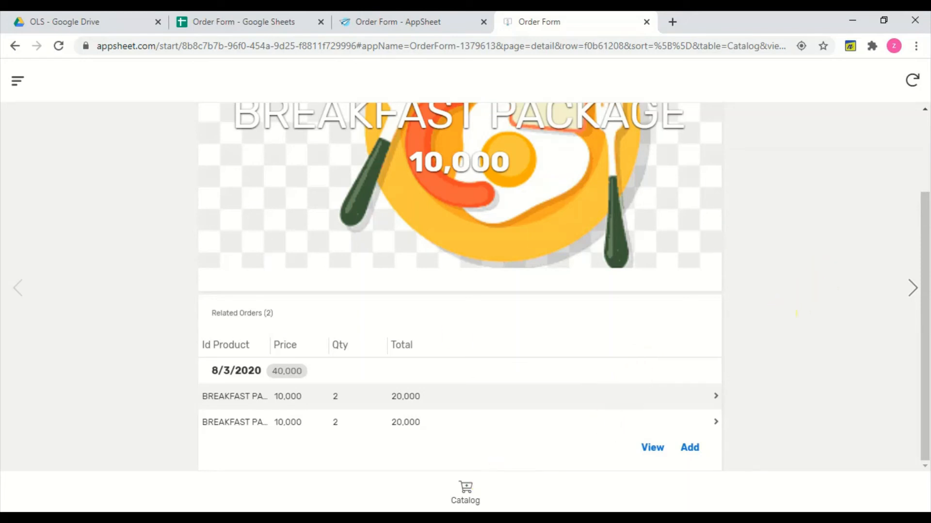
scroll(796, 314, up, 2)
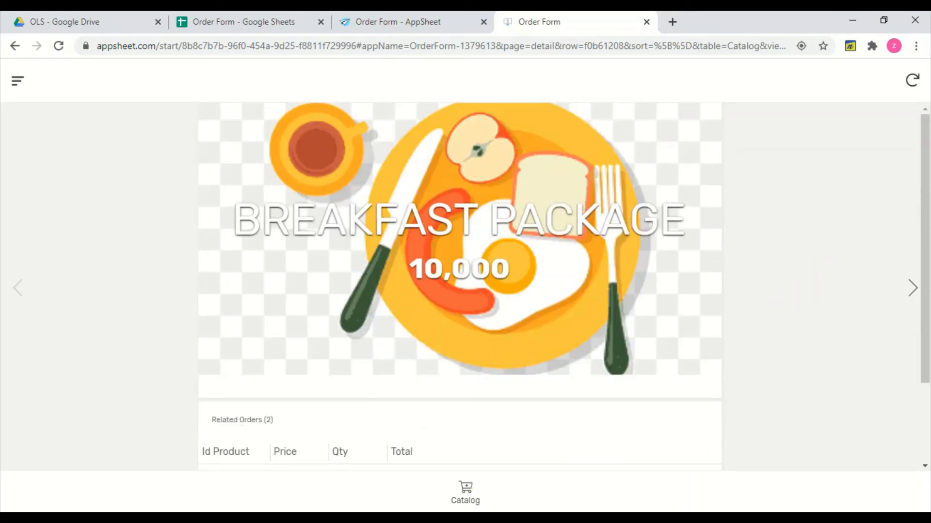
click(911, 291)
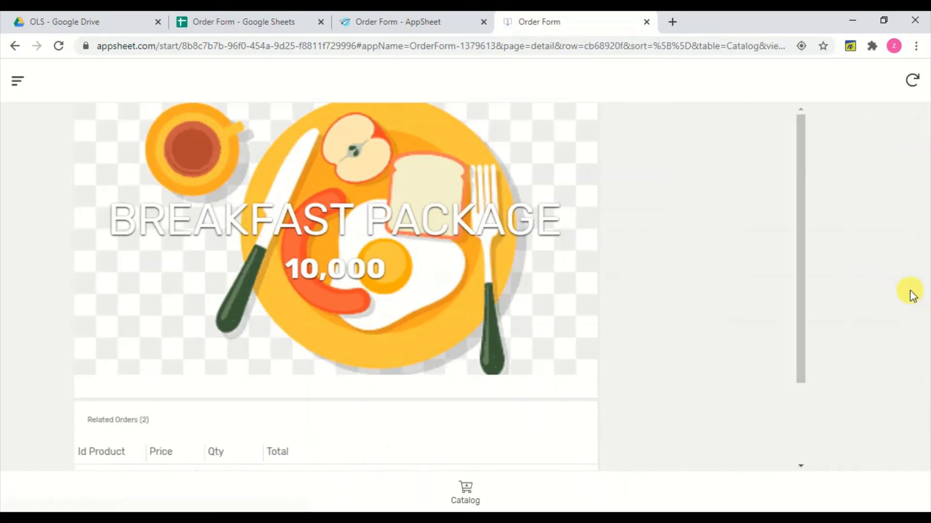
scroll(911, 296, down, 2)
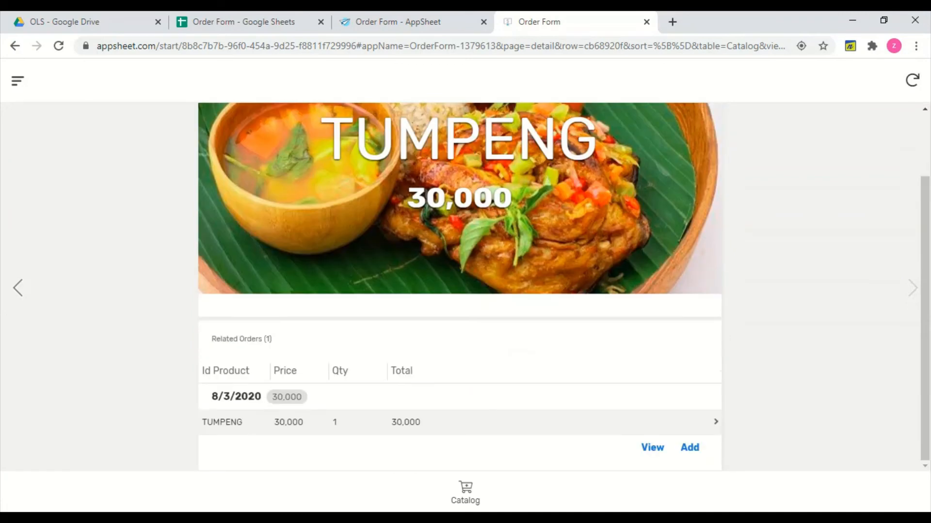
Add a Tumpeng order with Qty 2 (60,000) under Related Orders and save it.
click(690, 455)
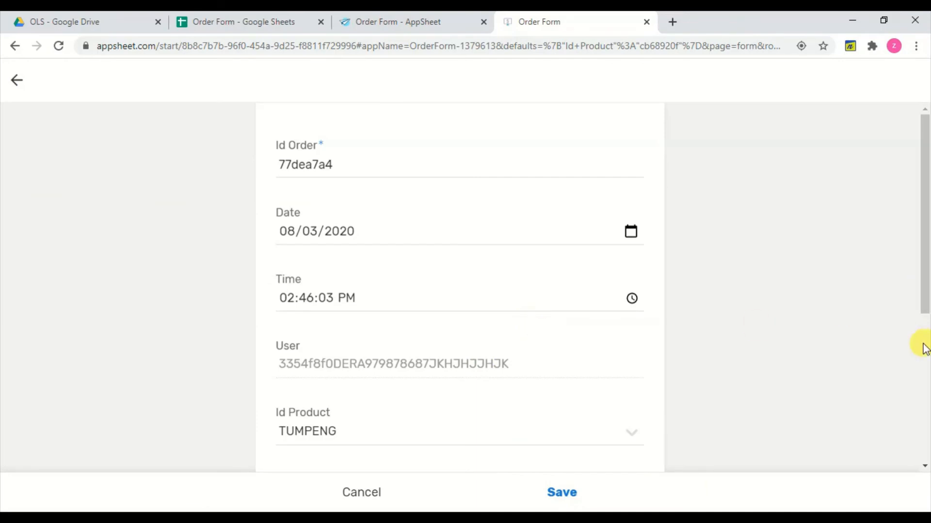
scroll(922, 347, down, 5)
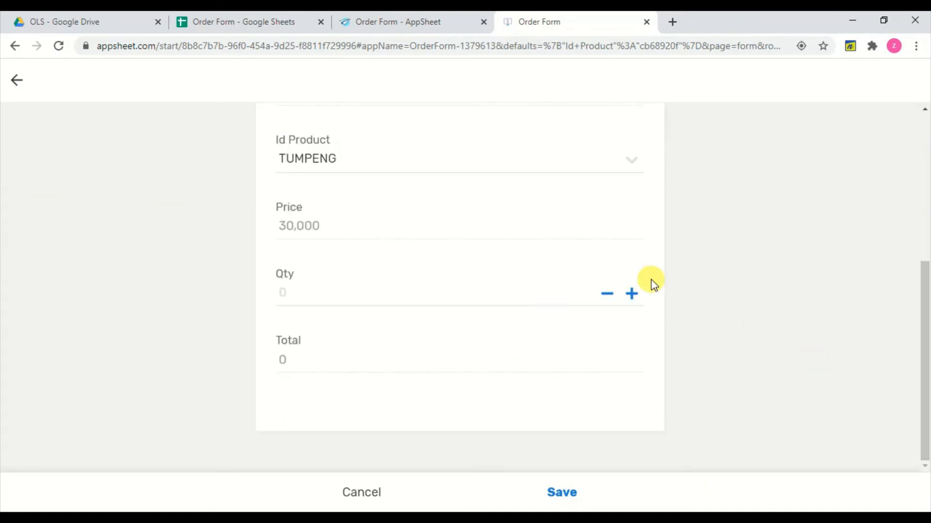
click(632, 295)
click(632, 294)
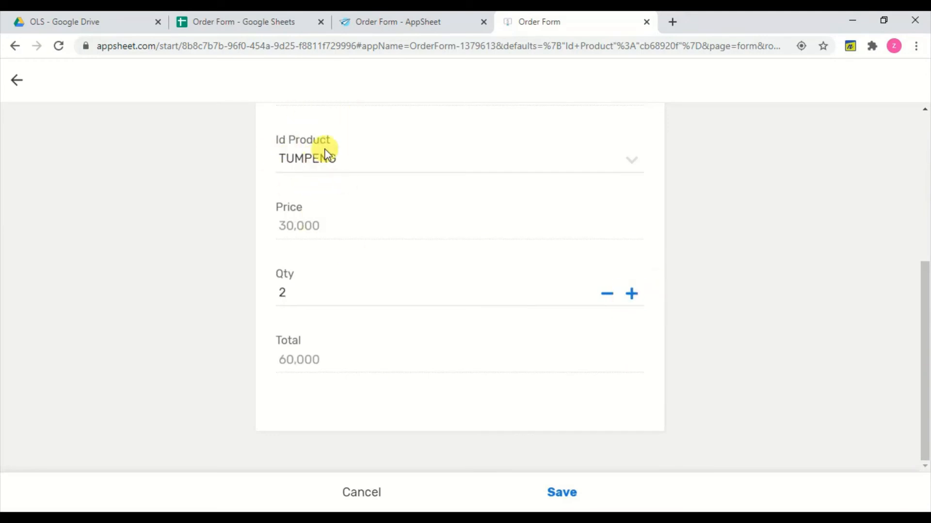
click(557, 491)
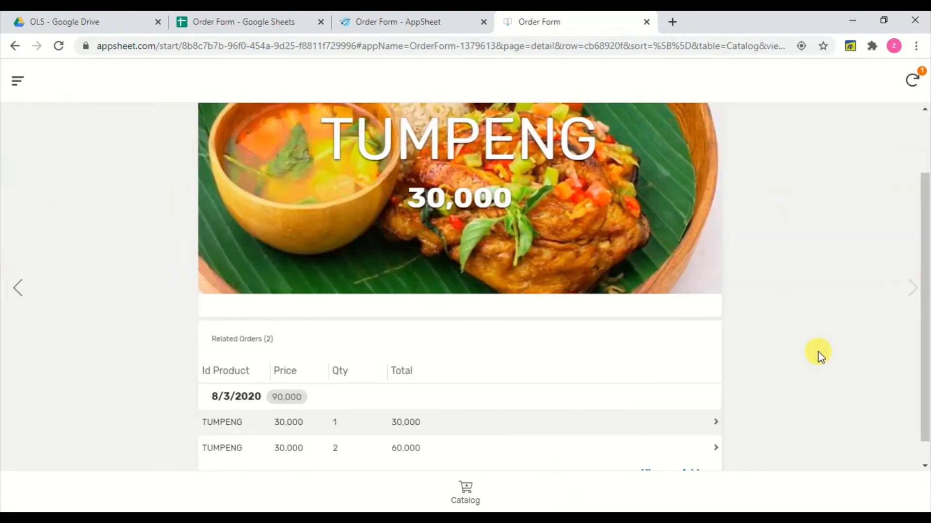
scroll(460, 287, down, 1)
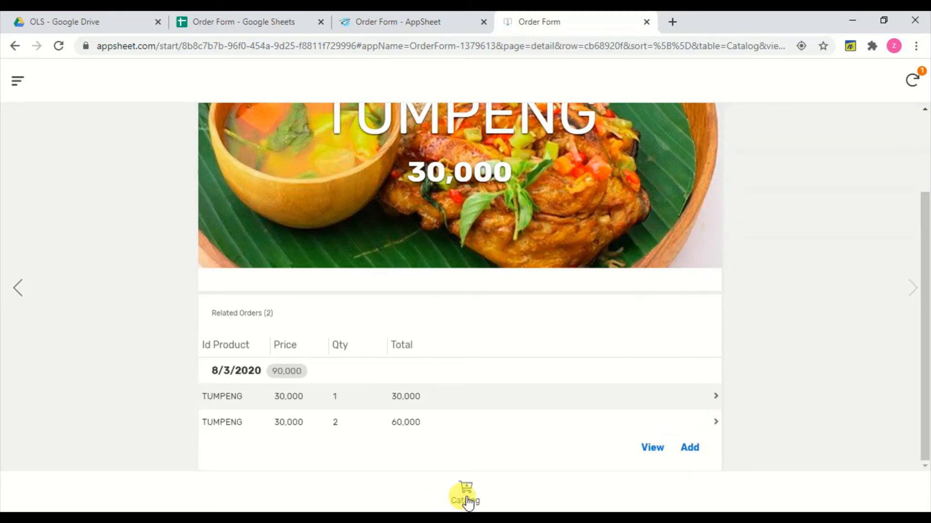
Return to the catalog and flip to Tumpeng and back to Breakfast Package.
click(466, 499)
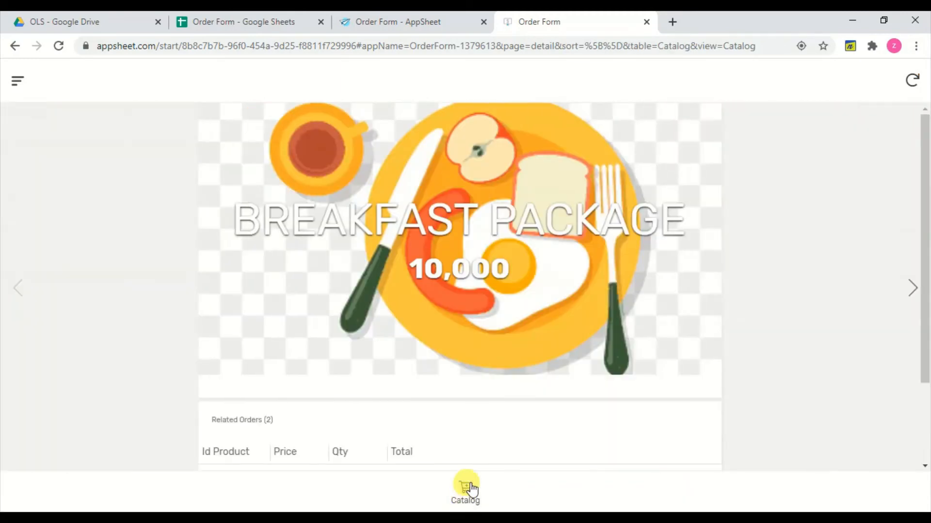
click(896, 288)
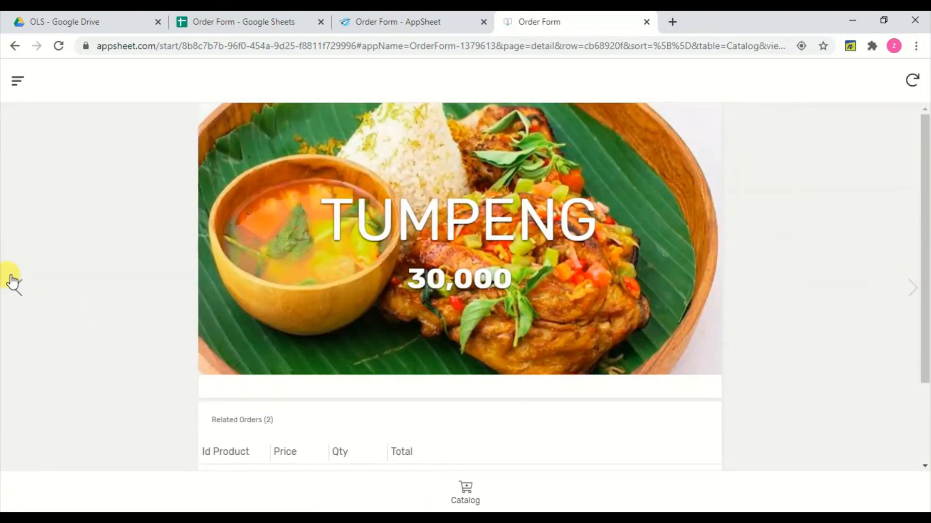
click(13, 281)
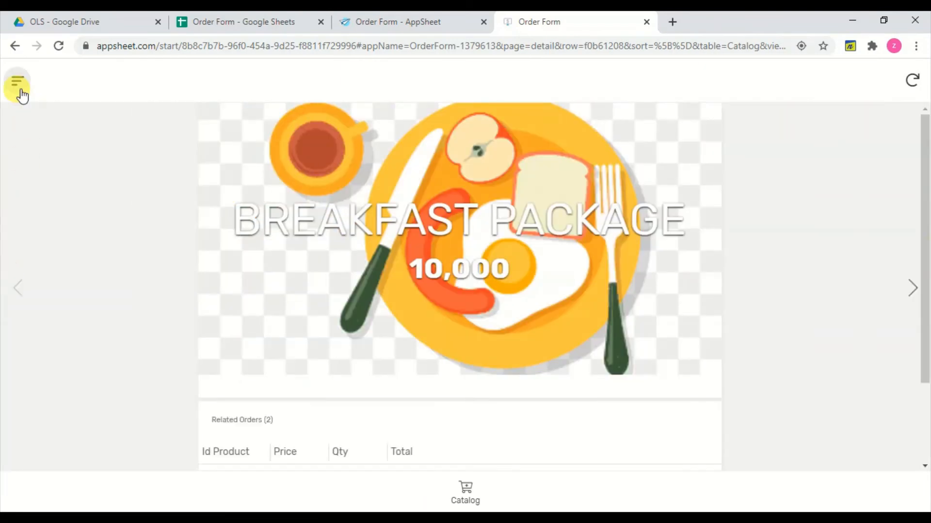
Replace the PASSWORD in the app's Settings, save it, and go back to the Order Form editor.
click(20, 93)
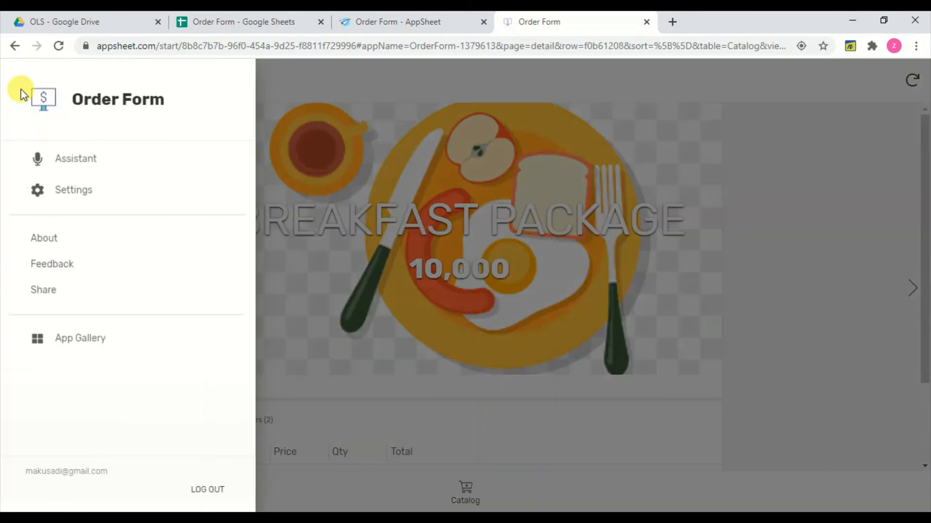
click(80, 191)
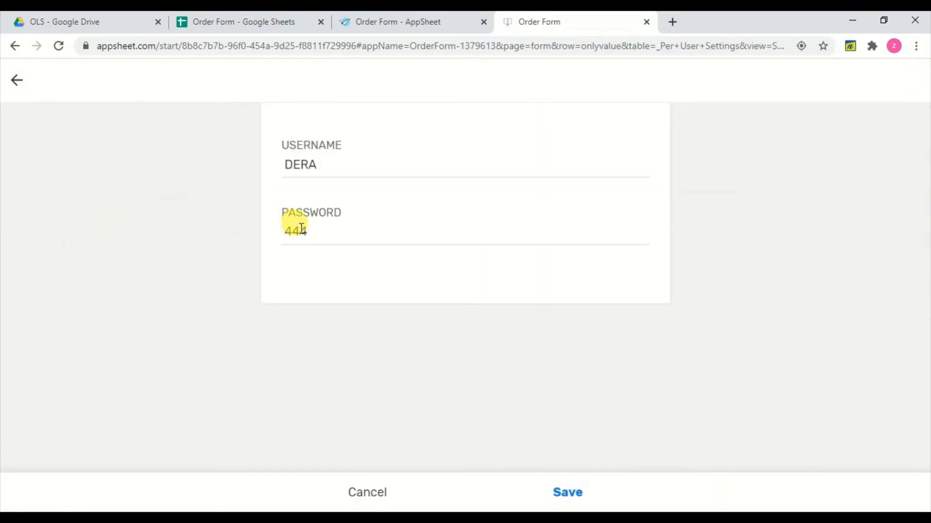
double_click(301, 229)
text(11)
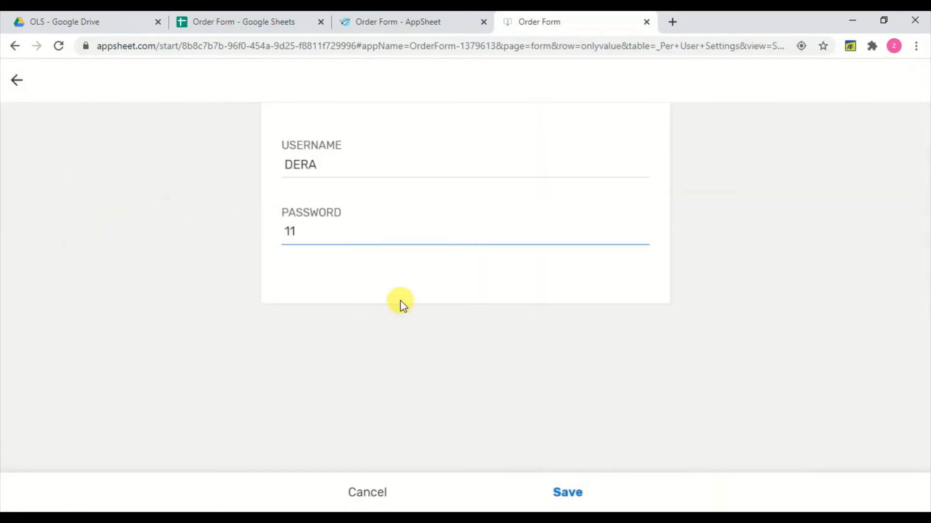
click(567, 493)
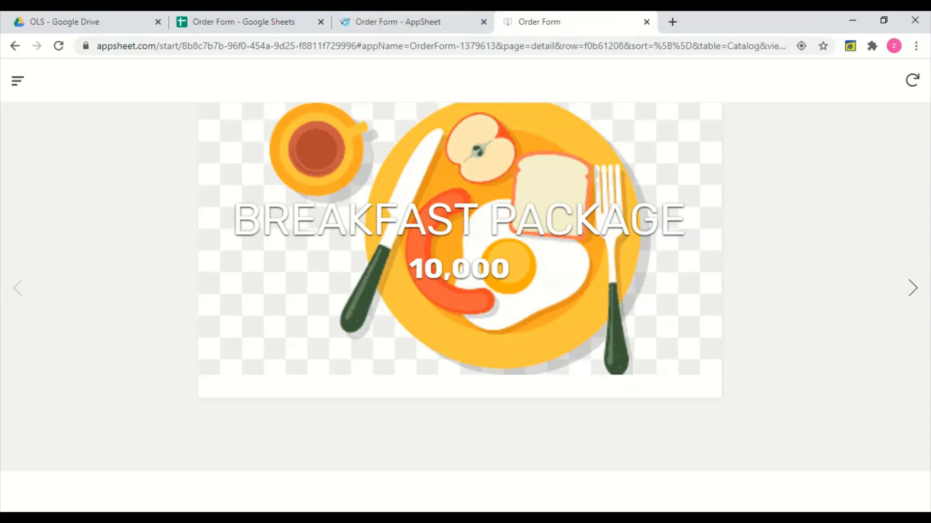
mouse_move(106, 5)
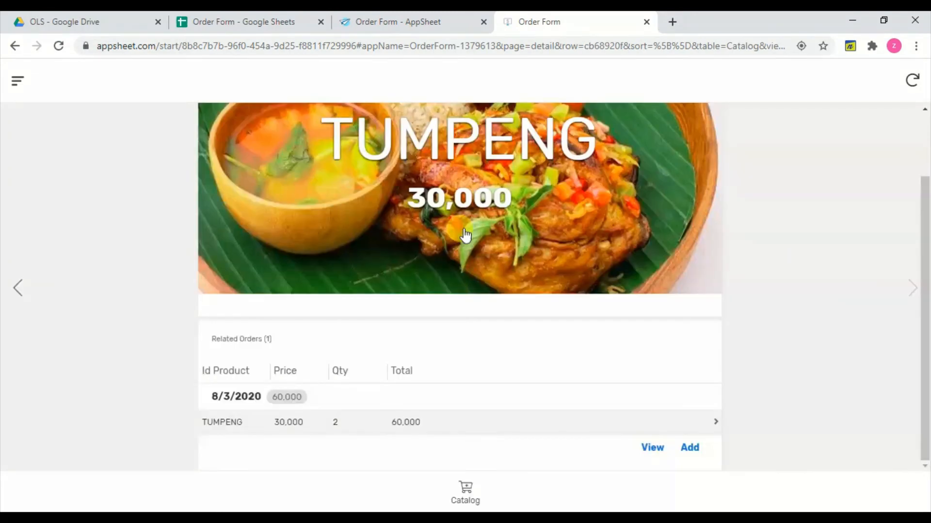
click(392, 29)
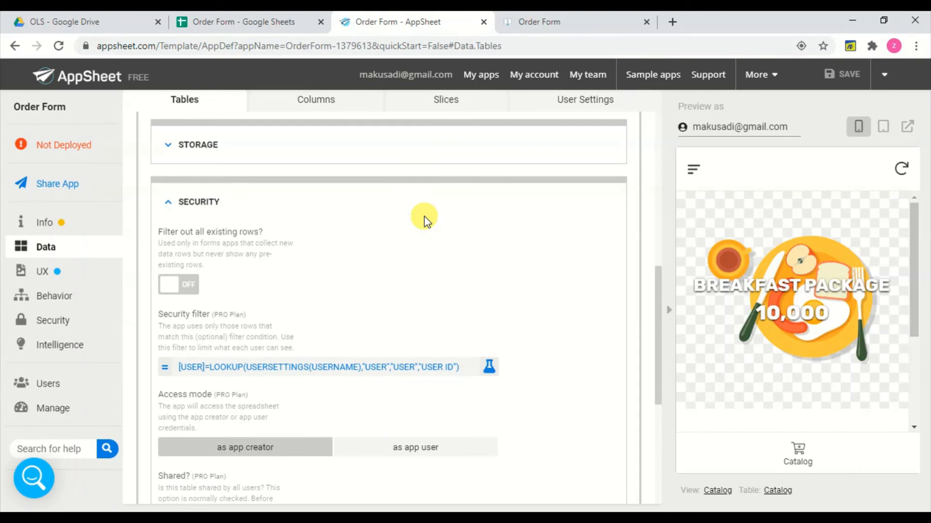
Under Behavior, inspect View Ref (USER)'s condition NOT(ISBLANK([USER])) without changes, then collapse the action.
click(73, 300)
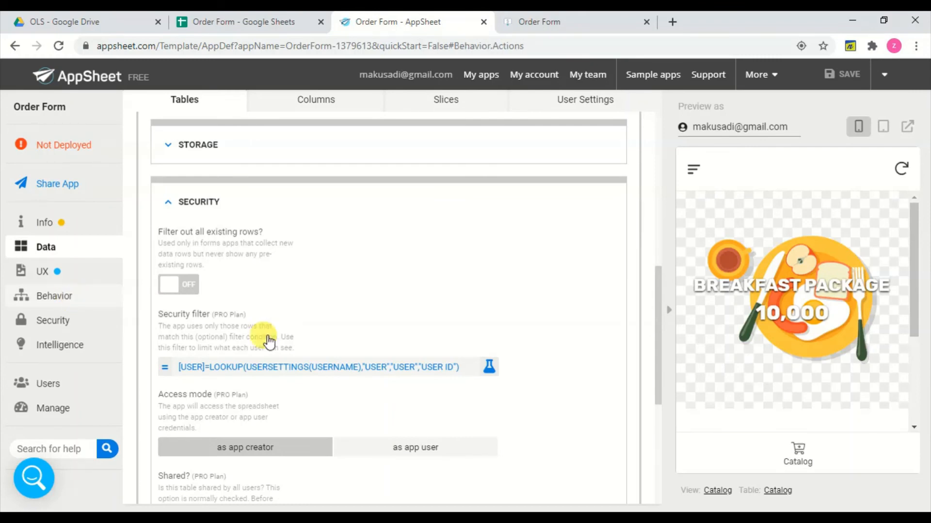
scroll(269, 342, down, 8)
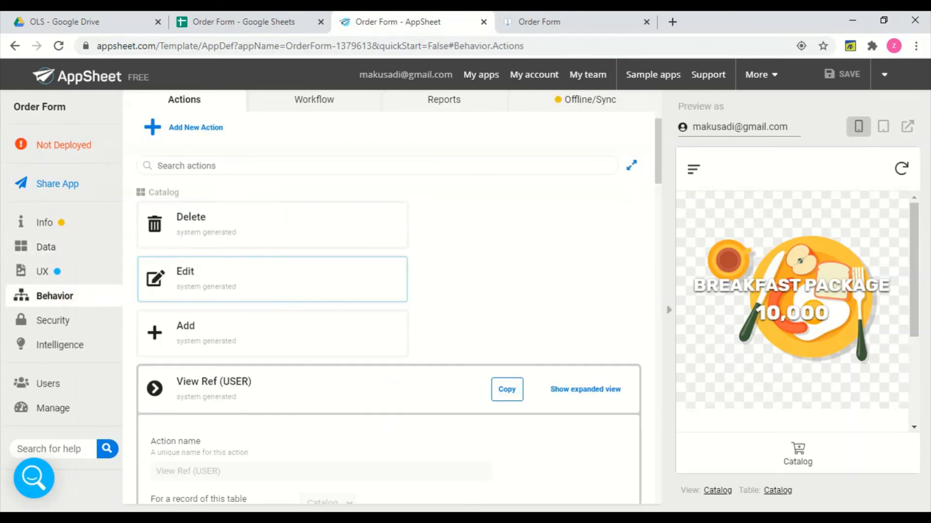
scroll(398, 308, up, 3)
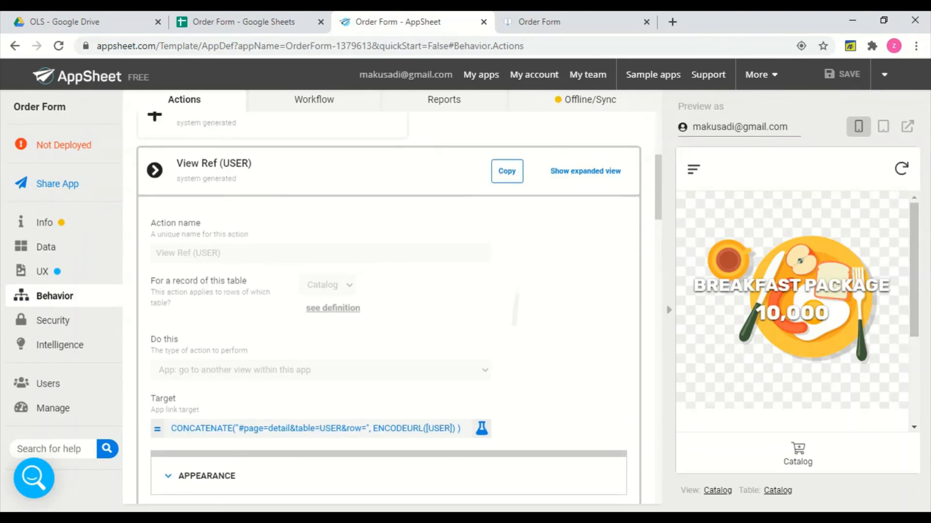
scroll(399, 308, down, 4)
scroll(441, 363, down, 1)
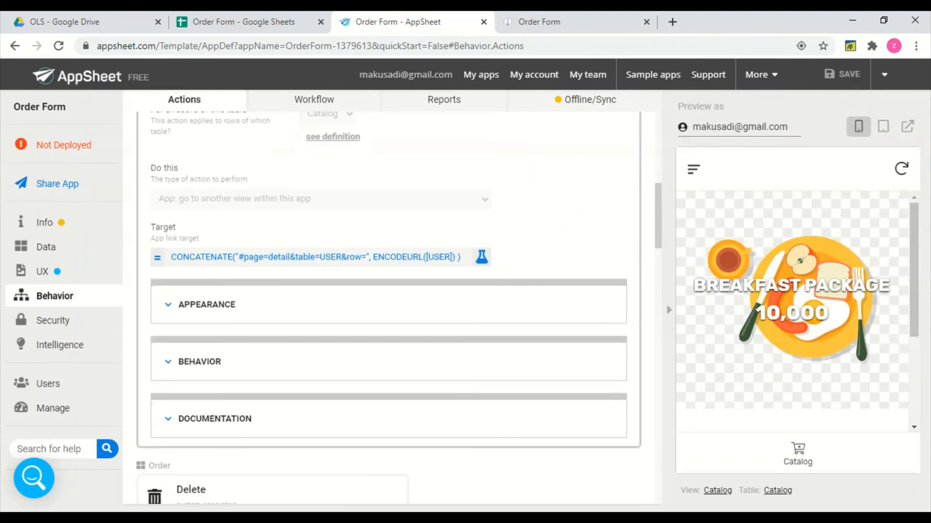
click(441, 363)
scroll(387, 310, down, 1)
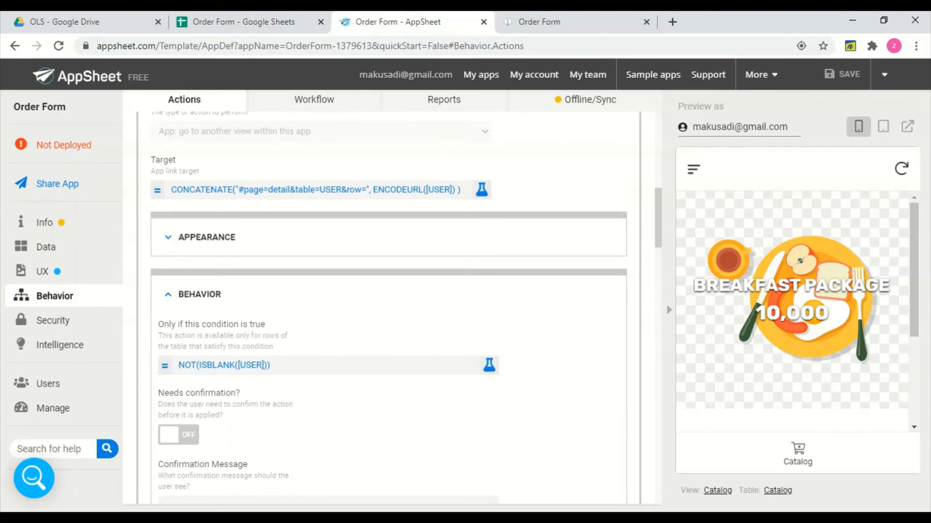
click(398, 365)
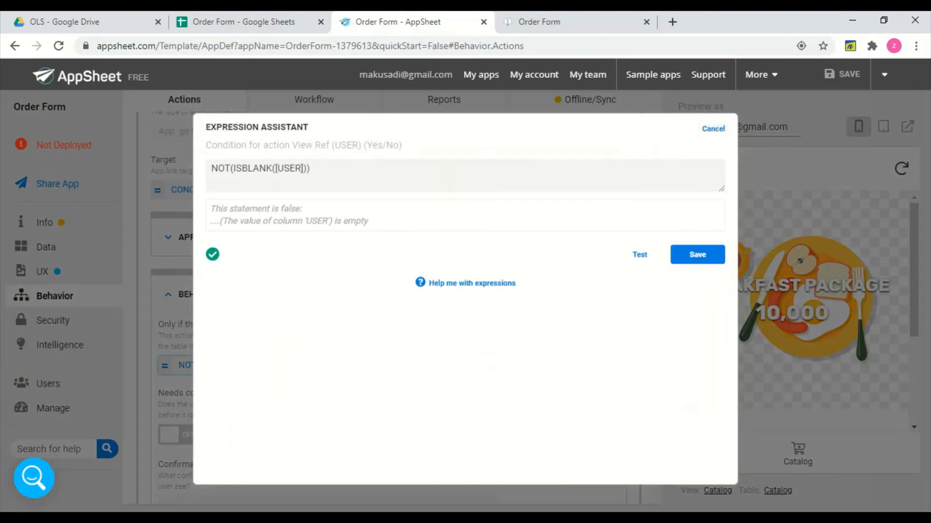
click(713, 128)
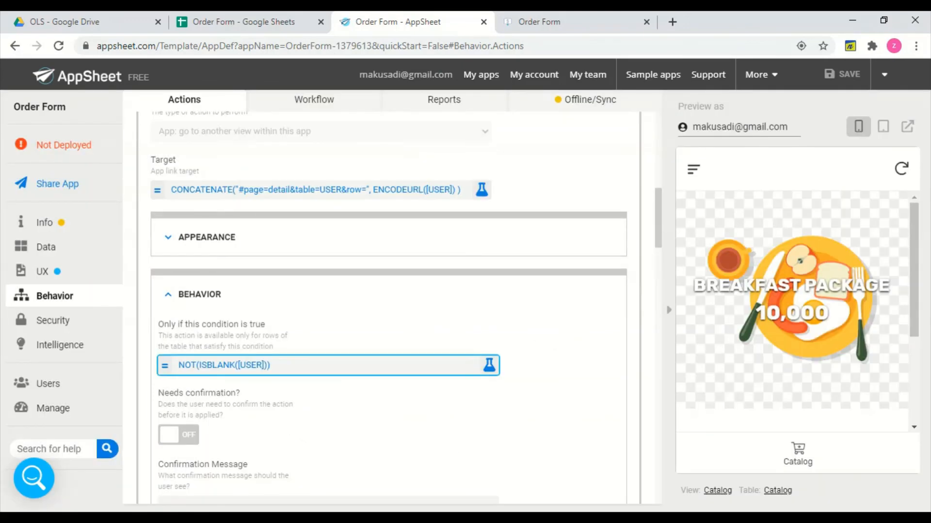
scroll(388, 310, up, 8)
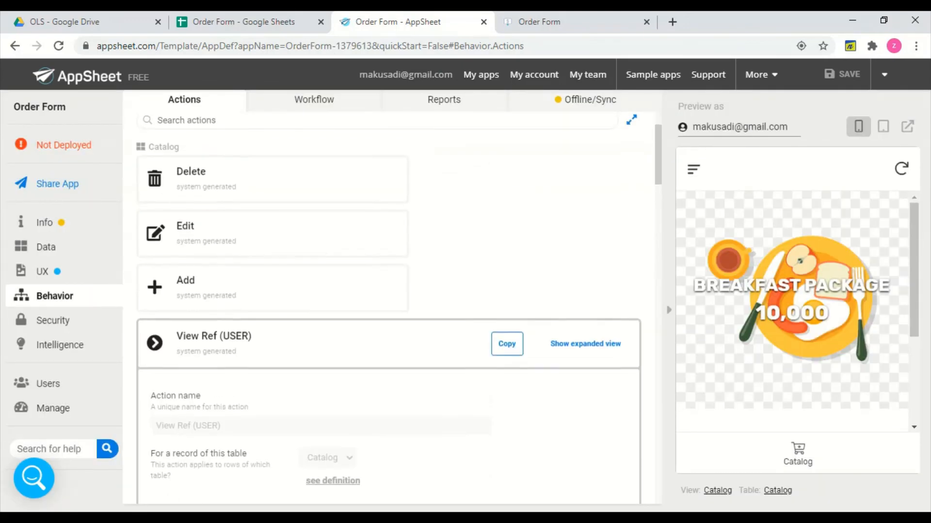
click(348, 425)
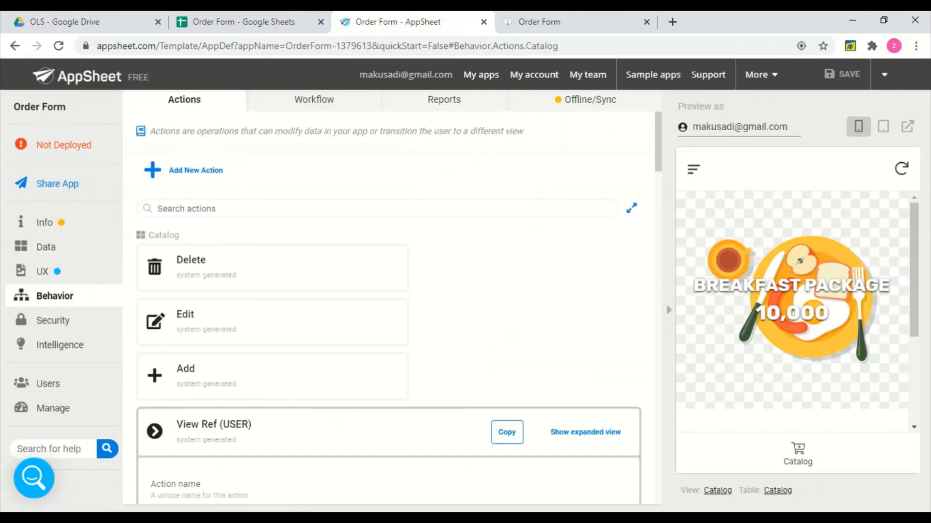
In Data > Tables, inspect the Order table's security filter [USER]=LOOKUP(USERSETTINGS(USERNAME),...) and cancel.
click(46, 247)
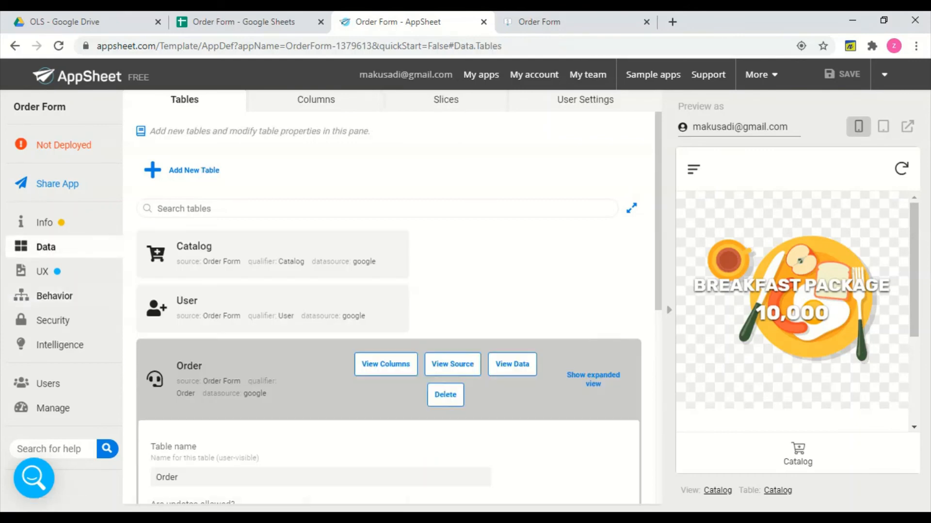
scroll(392, 308, down, 2)
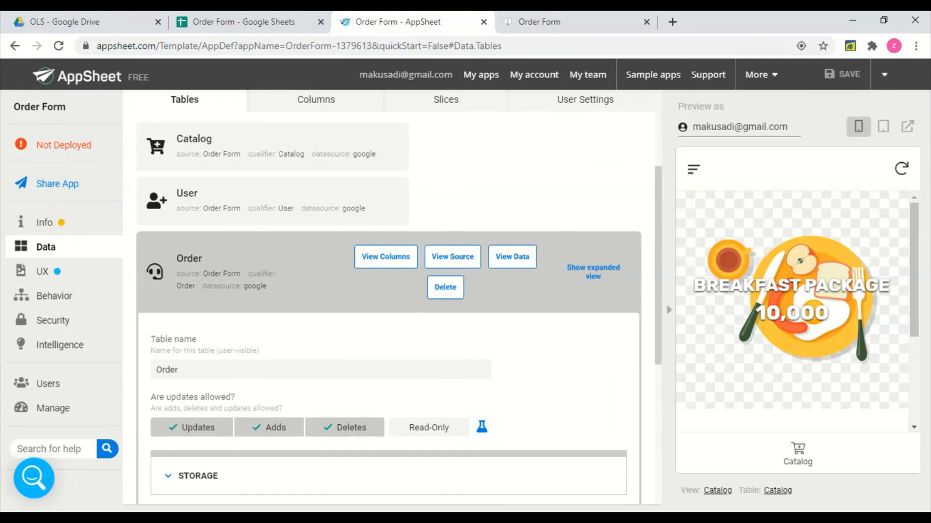
scroll(393, 307, down, 1)
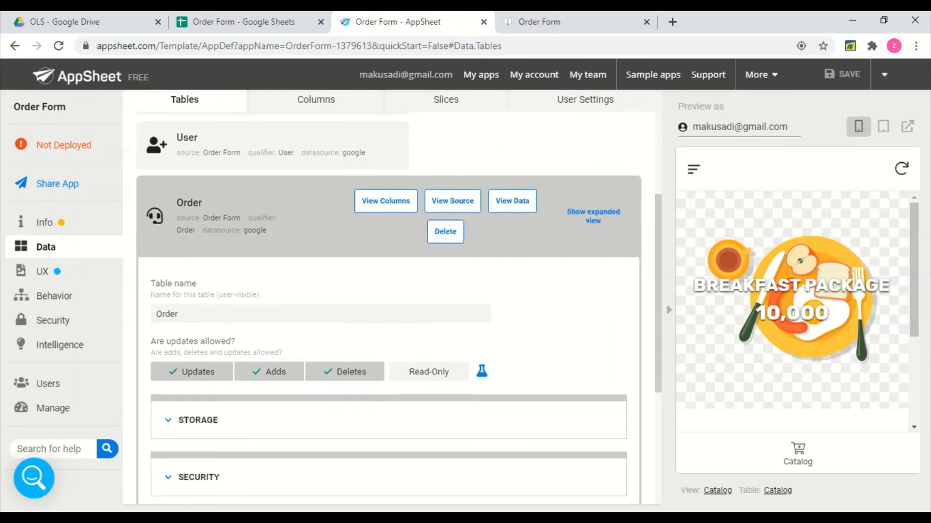
scroll(393, 308, down, 4)
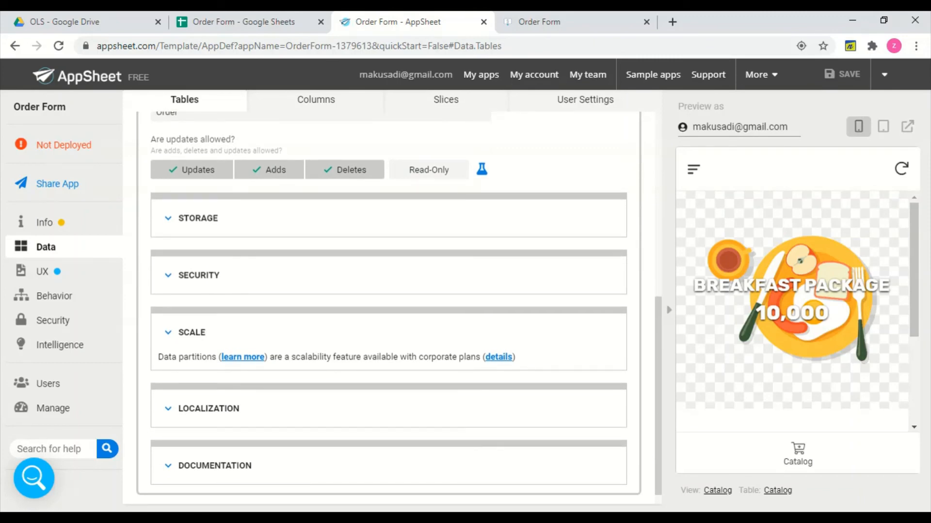
click(275, 274)
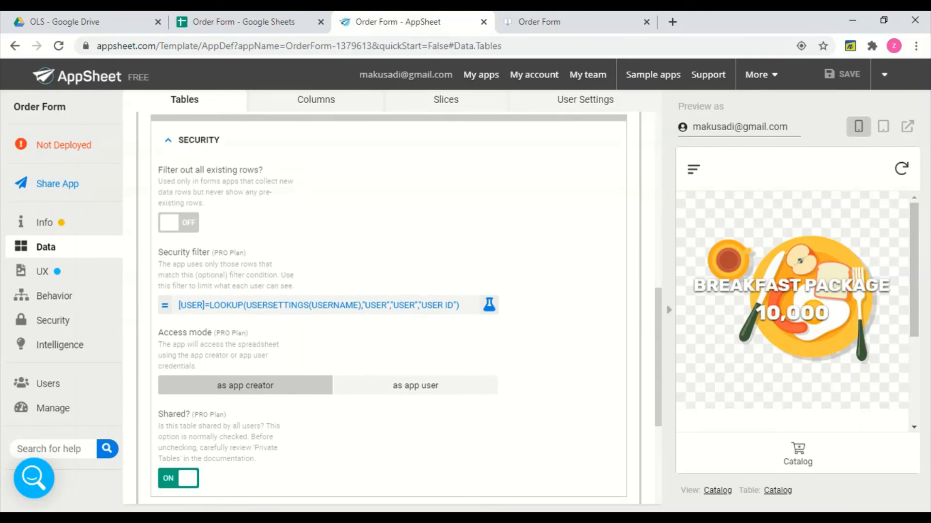
click(318, 306)
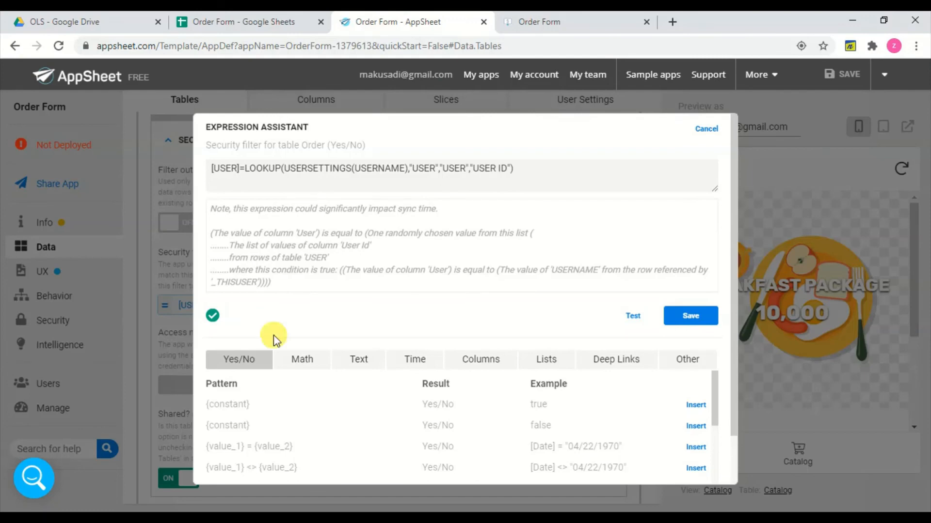
click(707, 129)
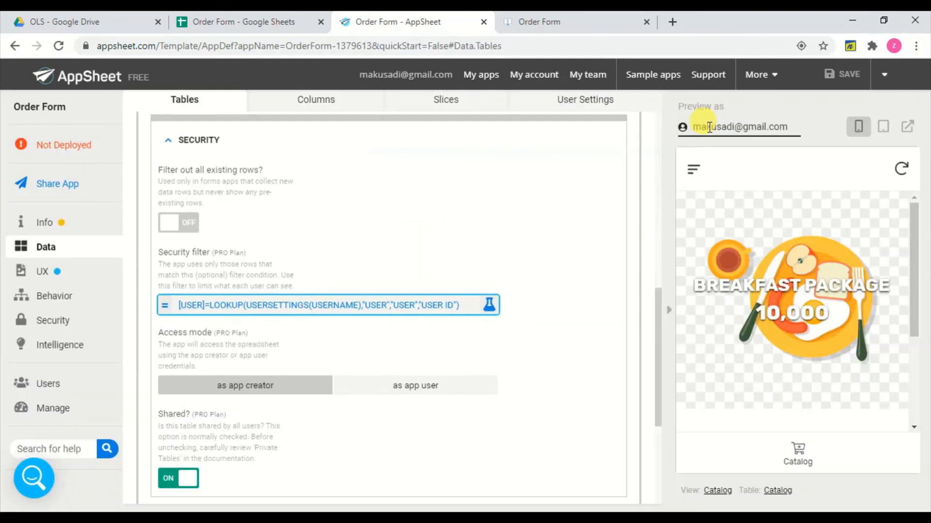
On the Columns tab, open the Order User column's formula LOOKUP(USERSETTINGS(USERNAME),"USER","USER","USER ID").
click(323, 102)
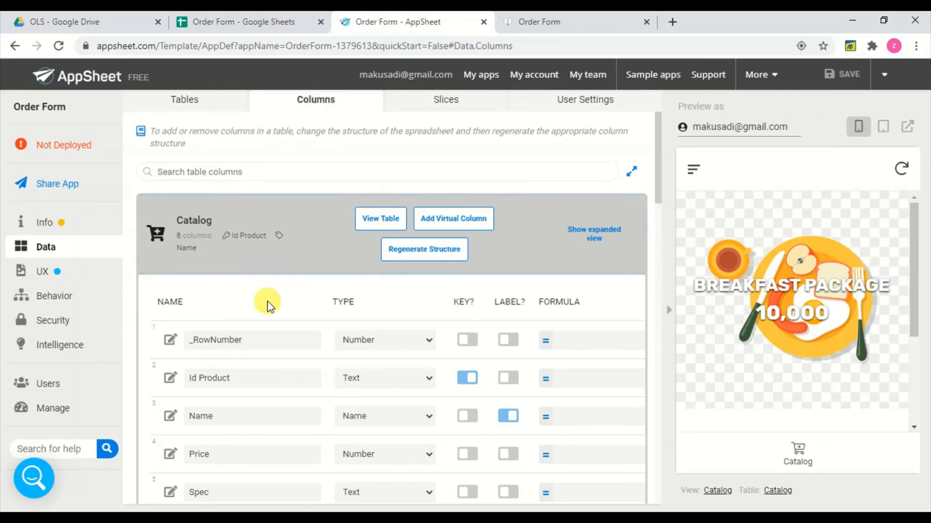
scroll(266, 303, down, 5)
scroll(391, 308, down, 6)
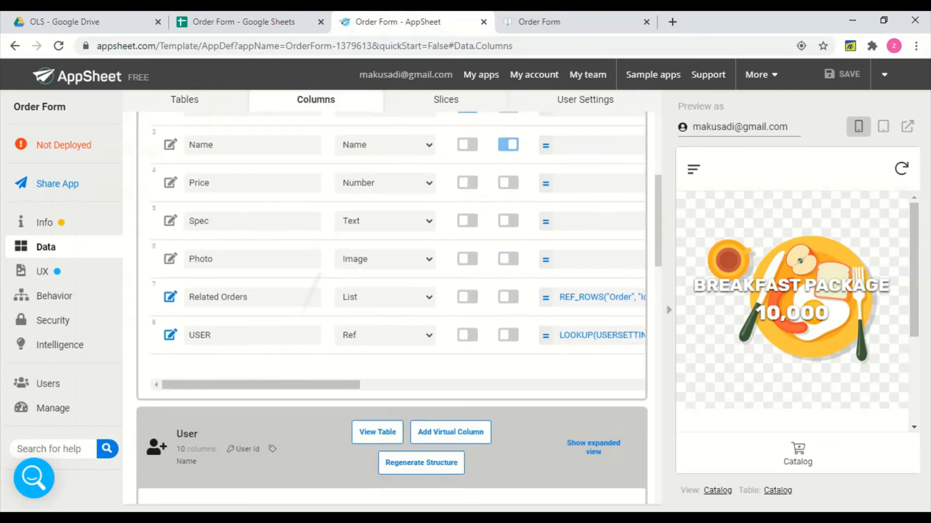
scroll(264, 301, down, 5)
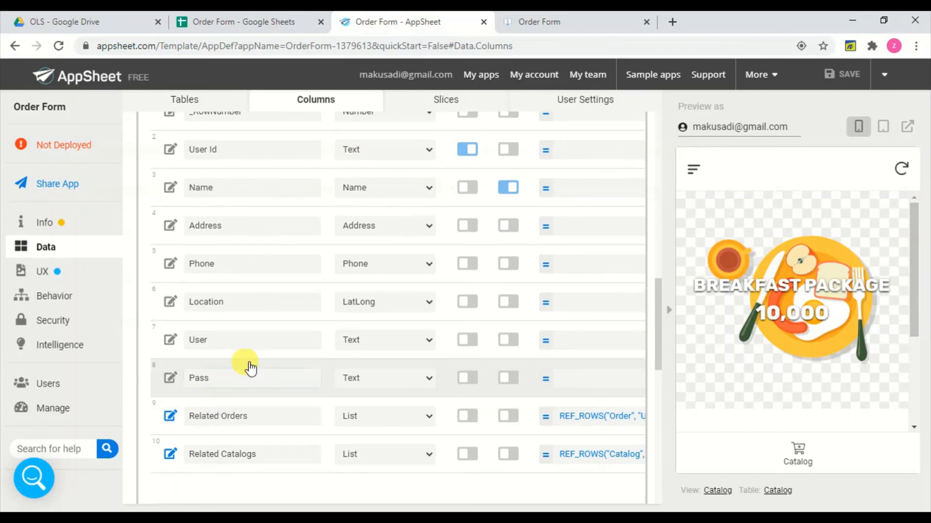
click(315, 304)
scroll(315, 305, down, 5)
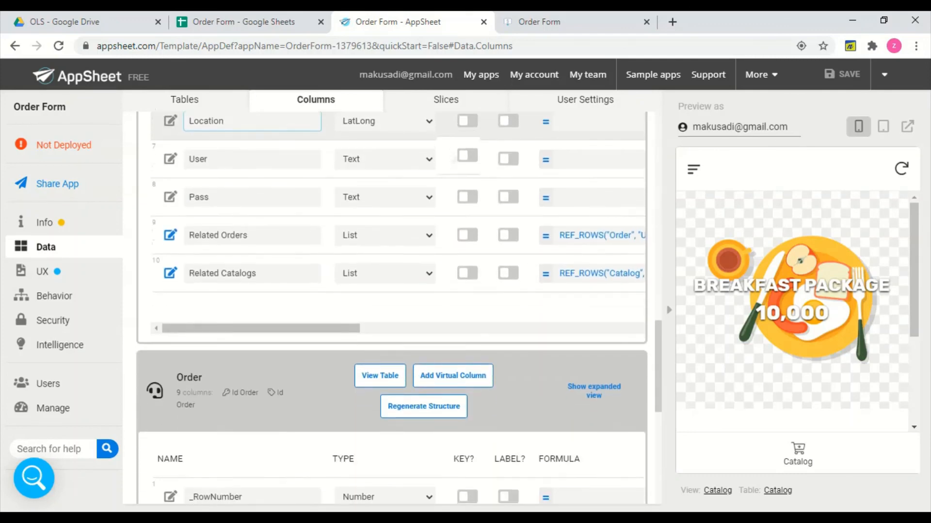
scroll(391, 307, down, 5)
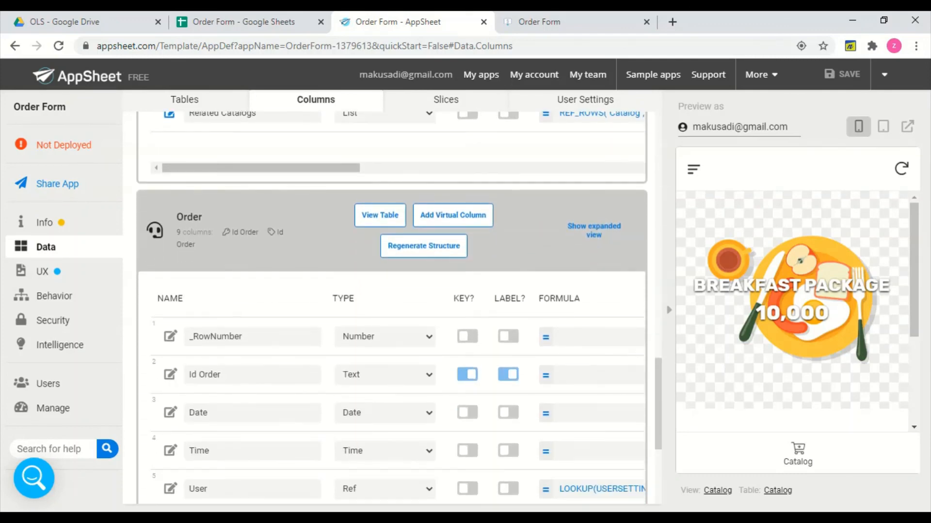
scroll(391, 307, down, 1)
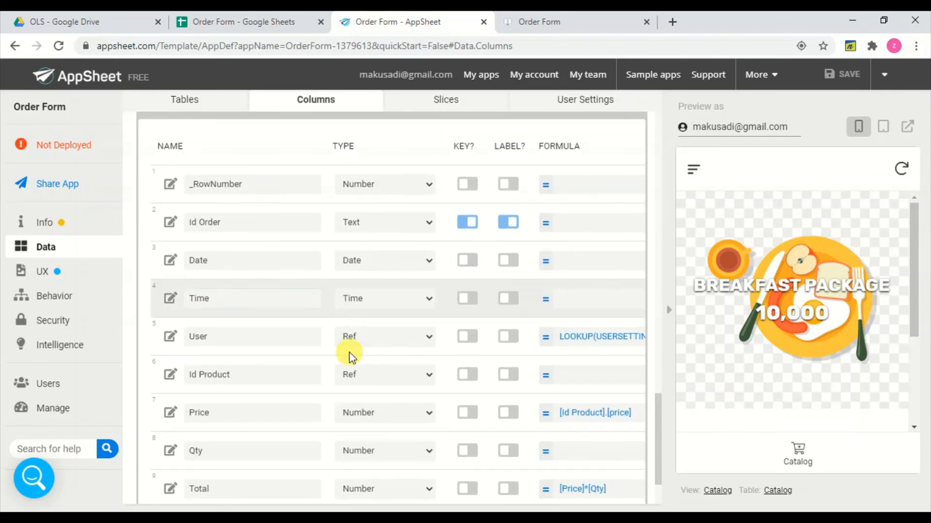
click(606, 337)
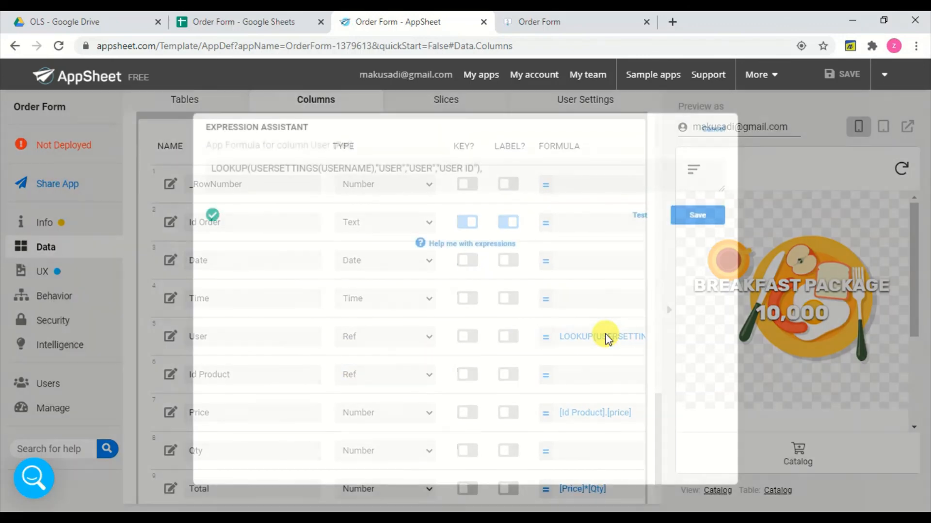
Replace the User formula's trailing comma with a closing parenthesis: LOOKUP(USERSETTINGS(USERNAME),"USER","USER","USER ID").
click(496, 181)
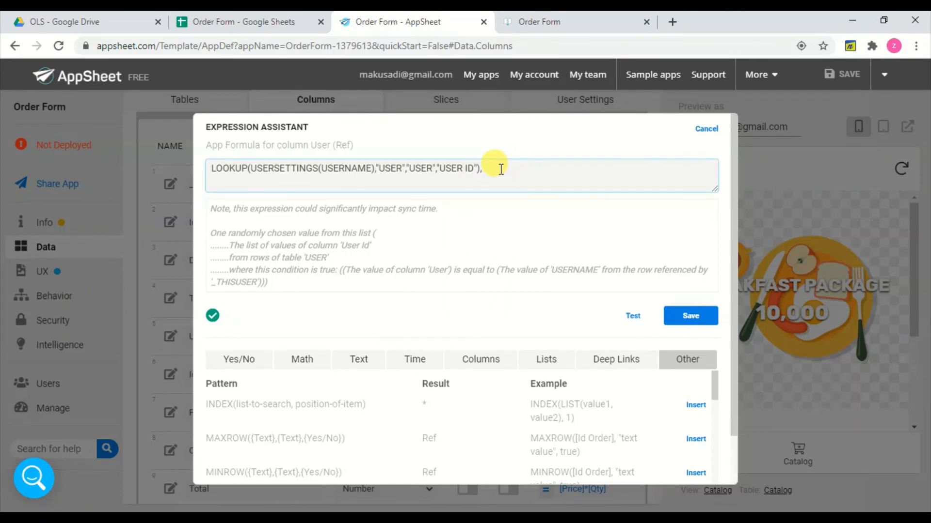
click(500, 170)
key(BackSpace)
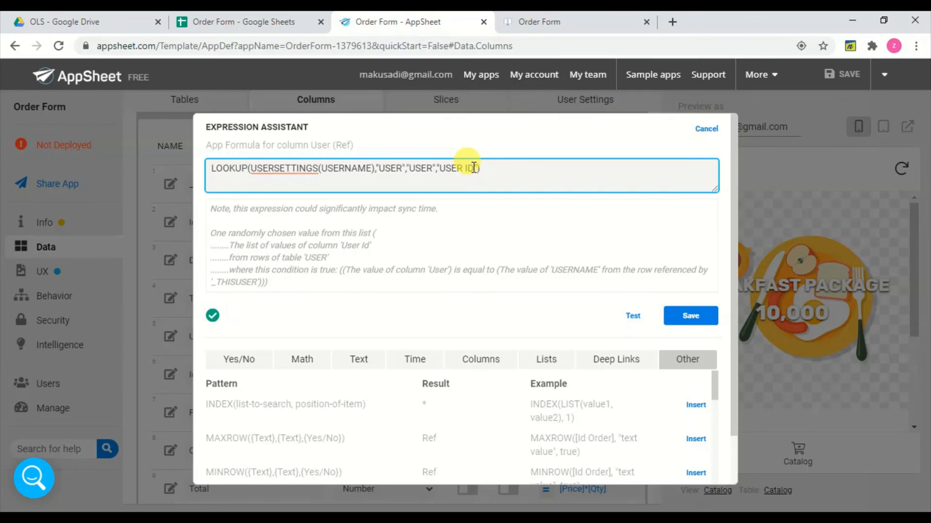
click(480, 169)
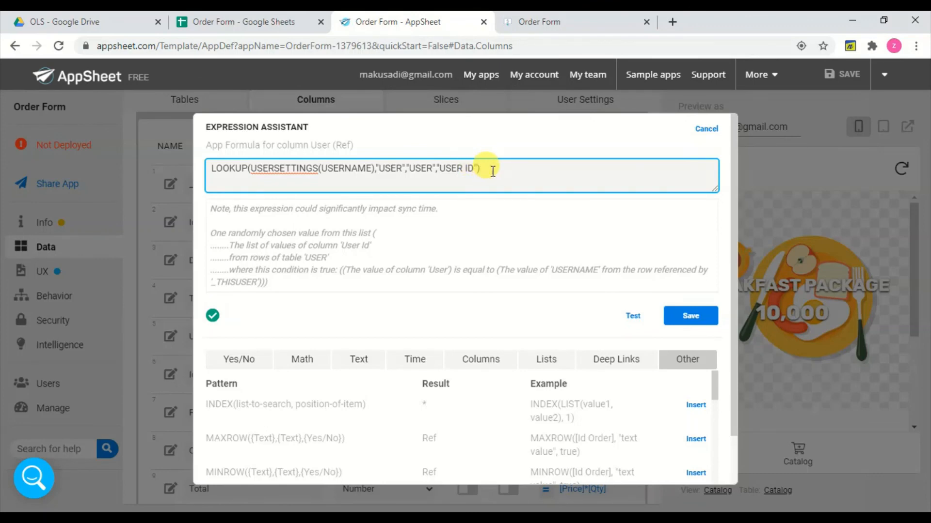
text())
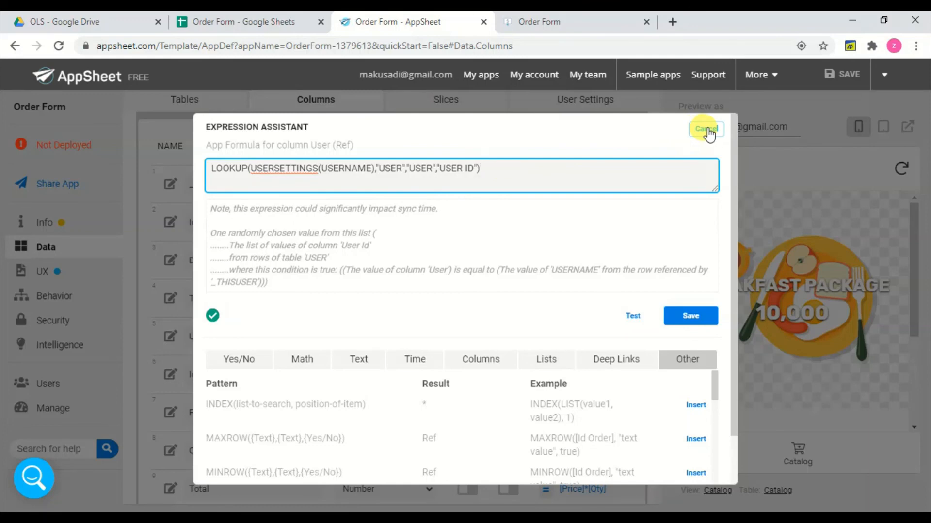
click(704, 130)
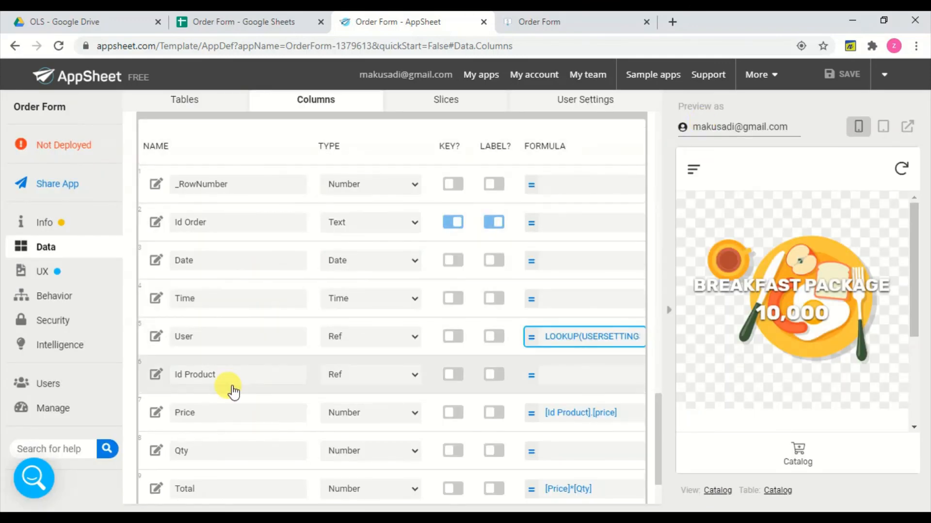
click(204, 334)
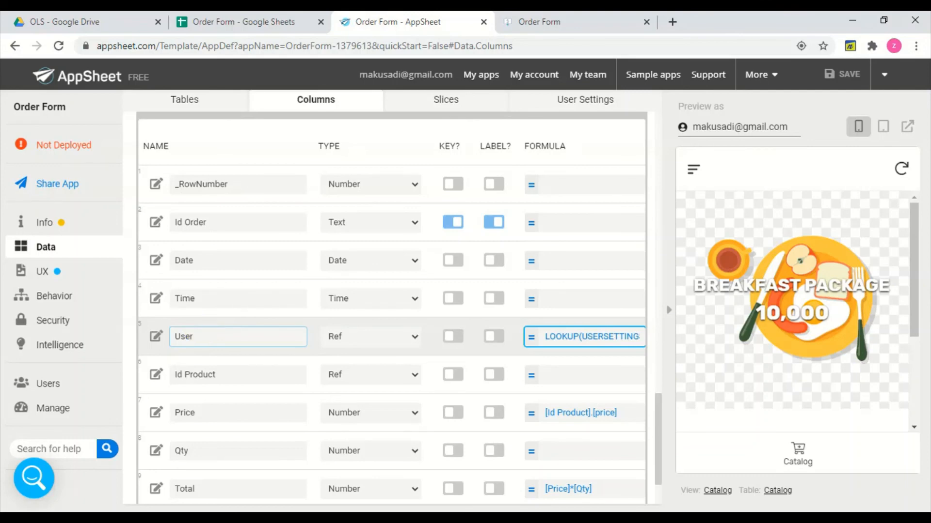
scroll(205, 337, up, 3)
scroll(391, 308, up, 3)
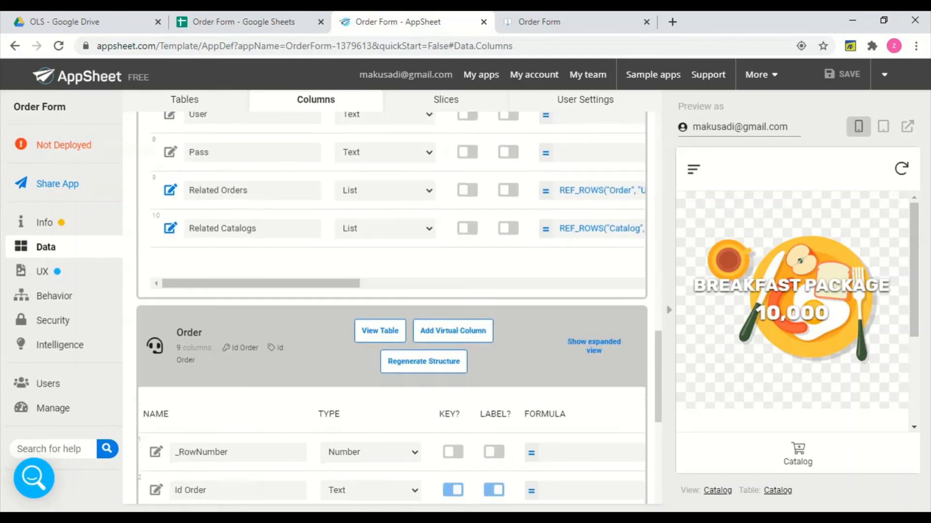
scroll(391, 307, up, 3)
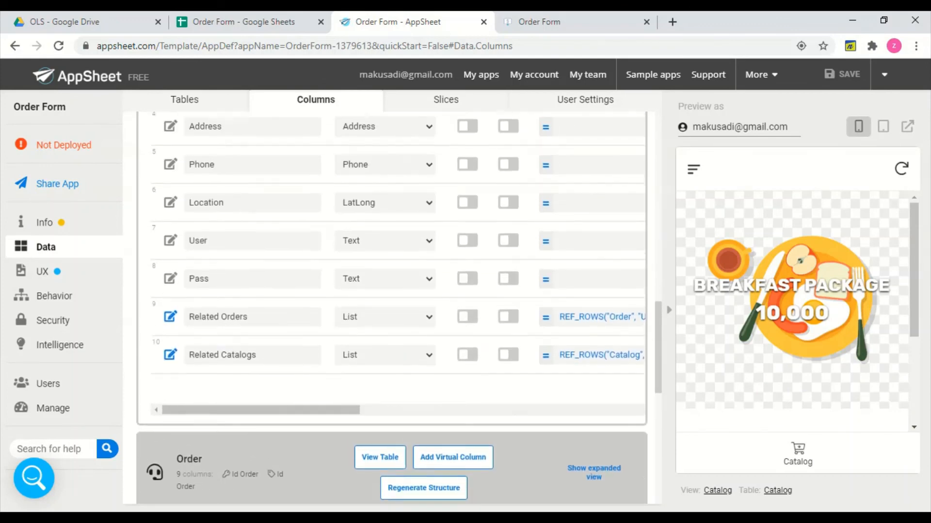
scroll(391, 307, up, 1)
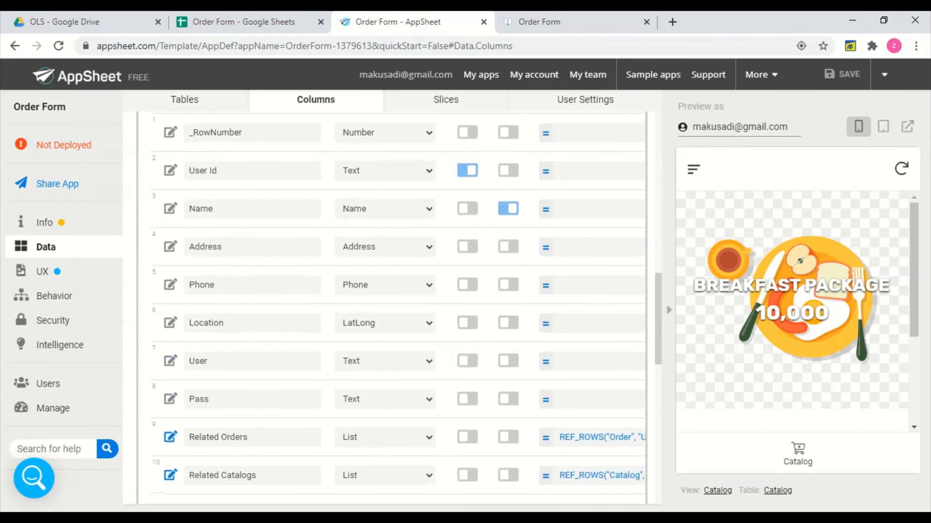
scroll(392, 307, up, 3)
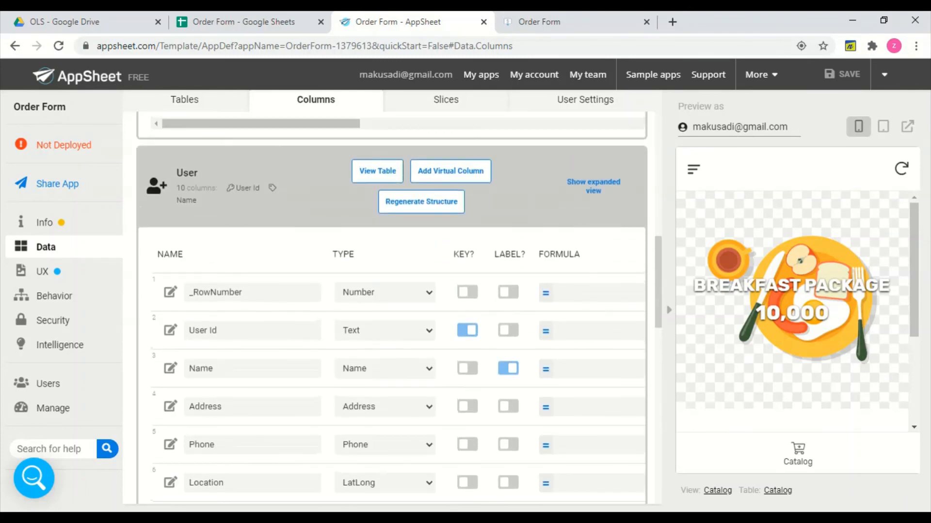
scroll(391, 307, up, 5)
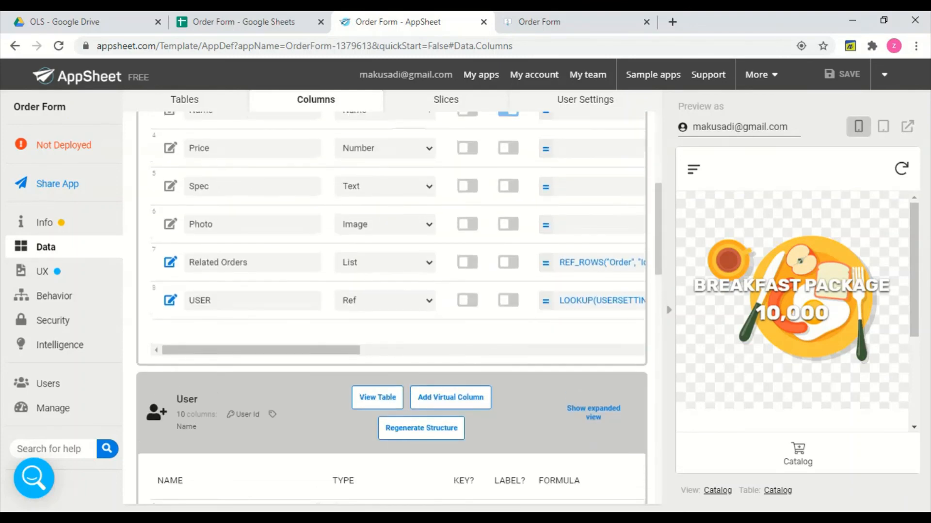
scroll(391, 307, up, 1)
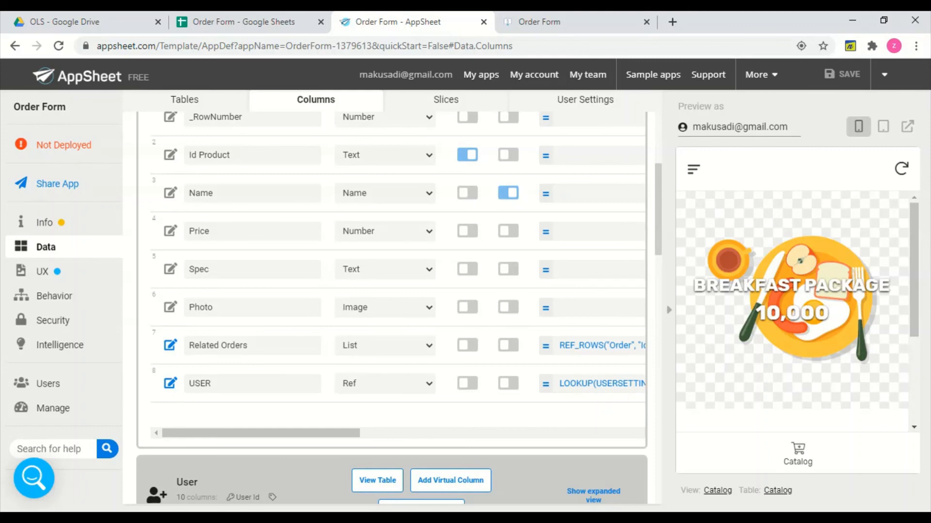
scroll(391, 307, down, 2)
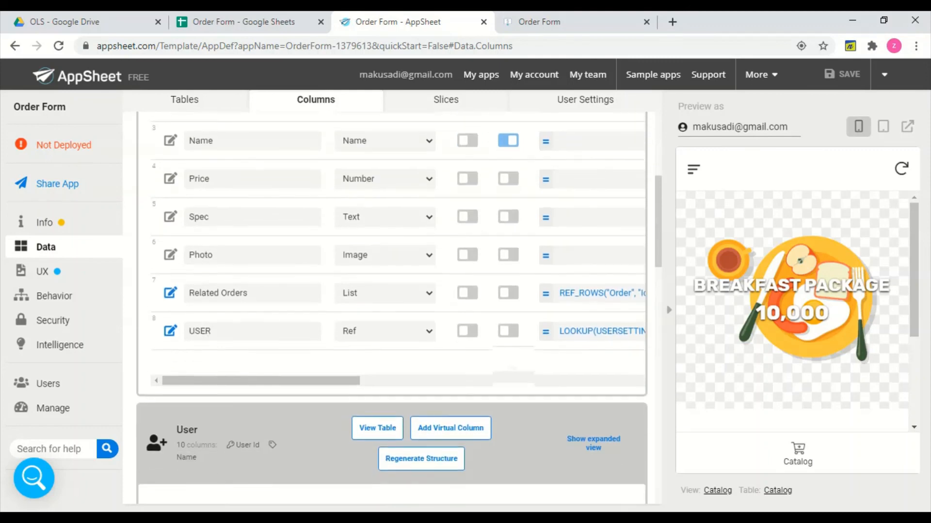
scroll(793, 310, down, 3)
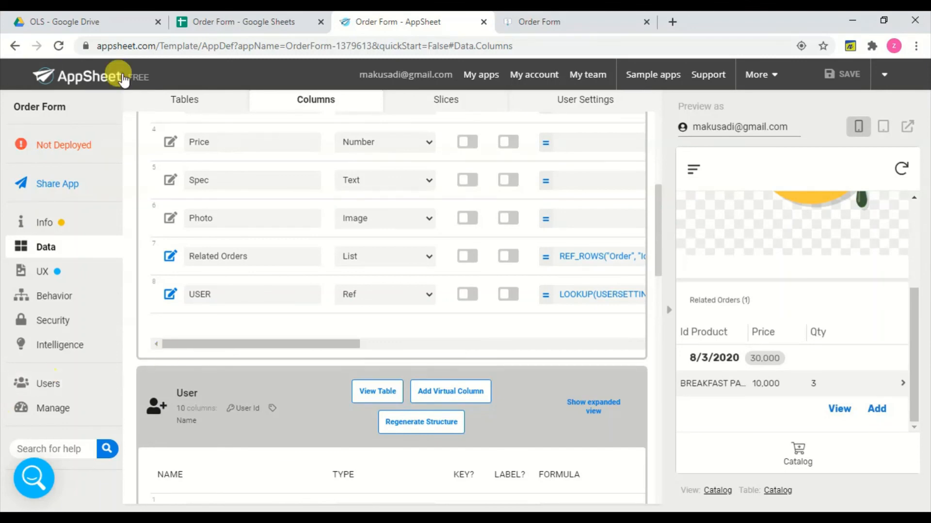
In the running Order Form app, replace the user settings' username and password with another user's, and save.
click(558, 22)
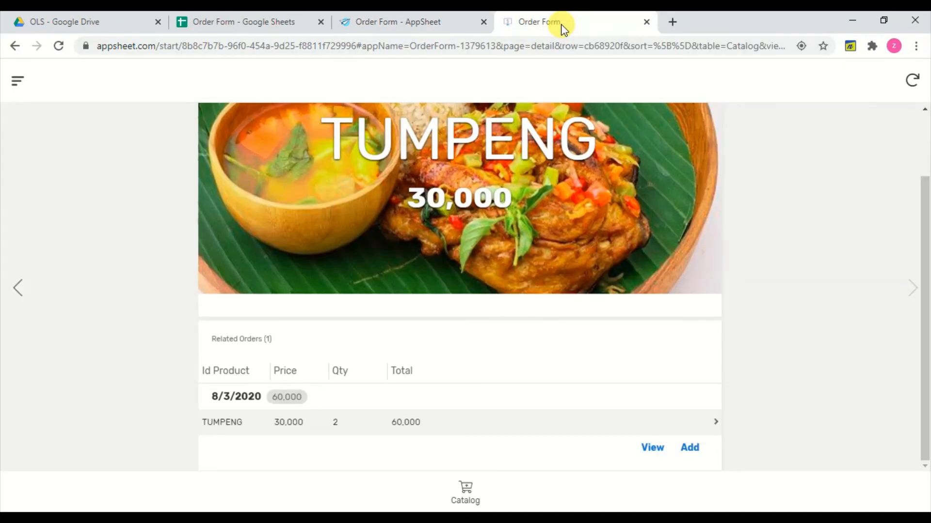
click(19, 87)
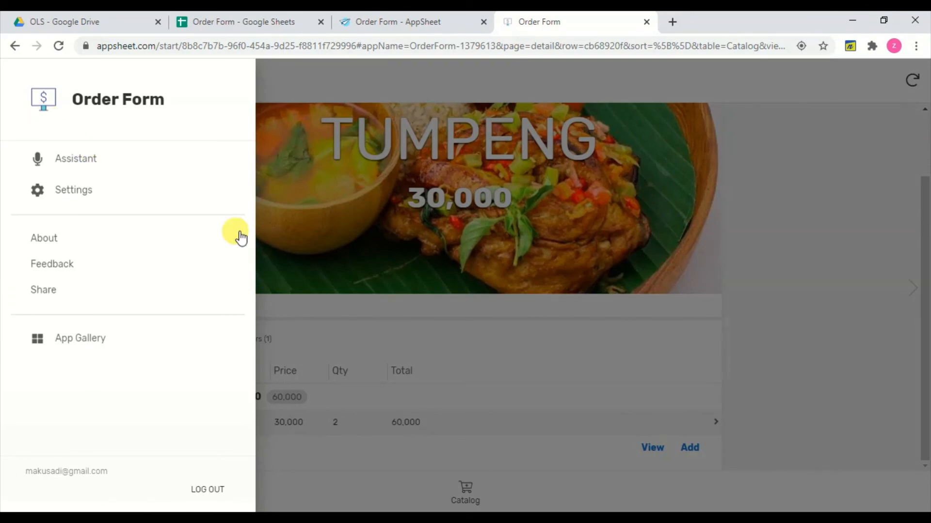
click(72, 189)
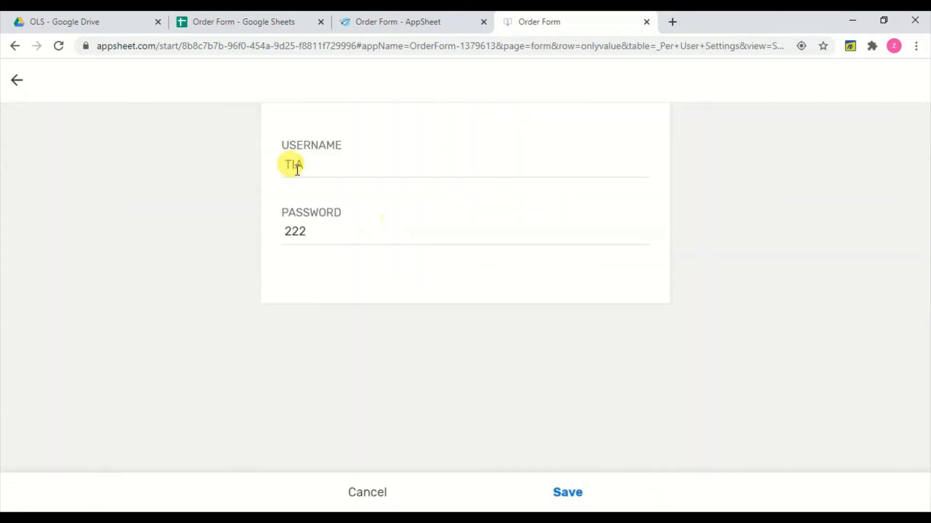
double_click(297, 166)
text(DERA)
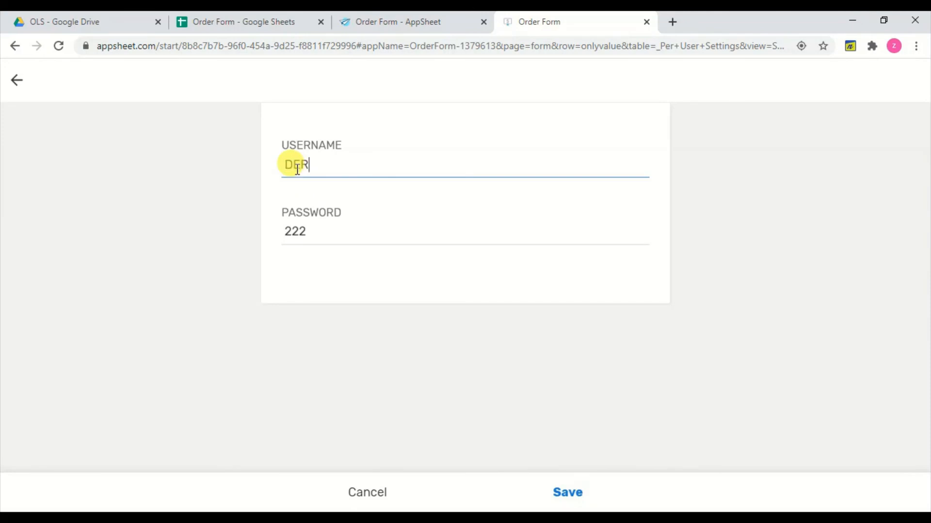
double_click(295, 232)
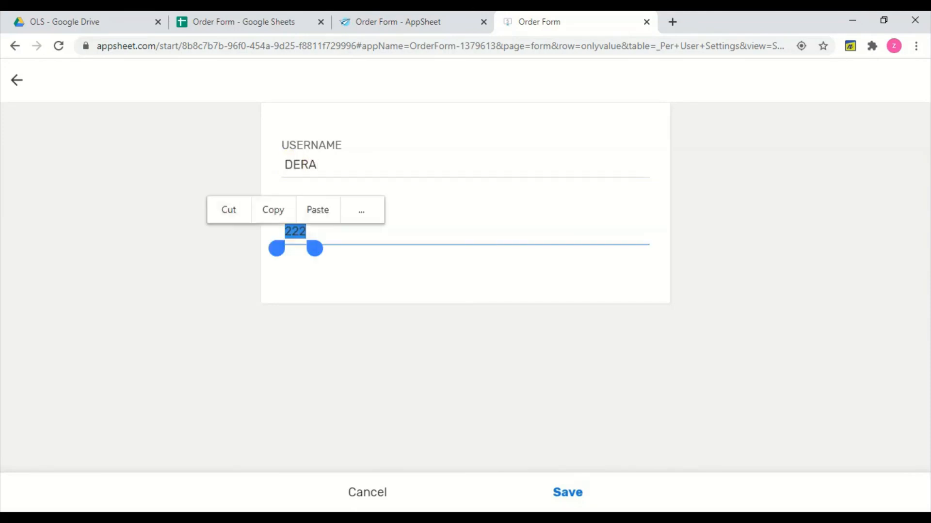
text(444)
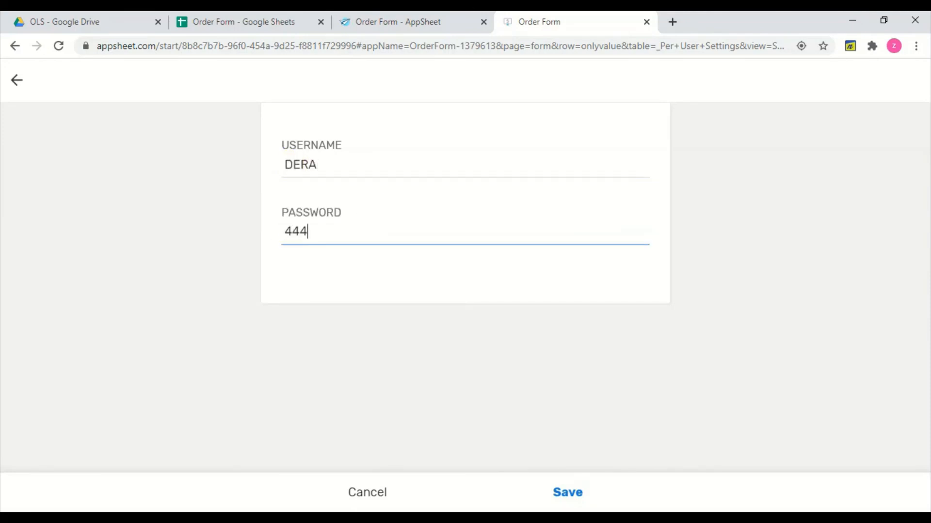
click(567, 492)
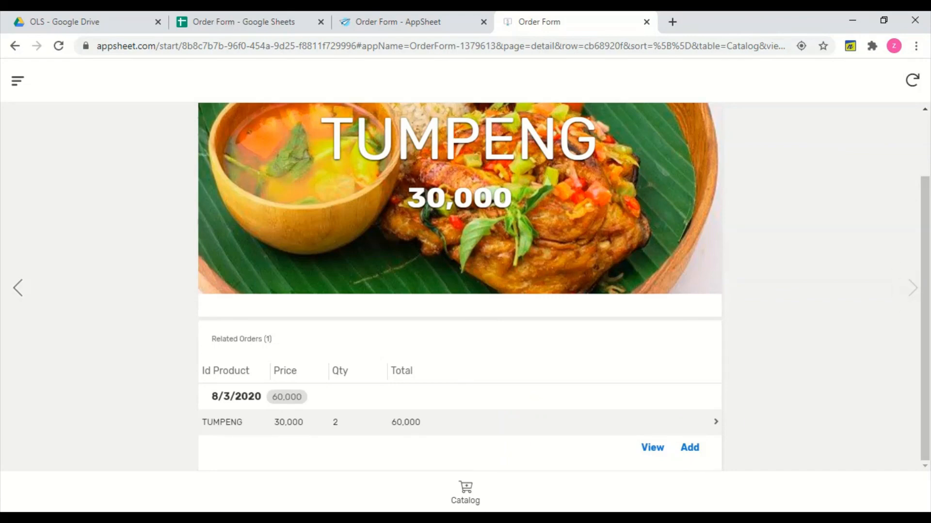
Order 3 Breakfast Packages, totalling 30,000.
click(18, 287)
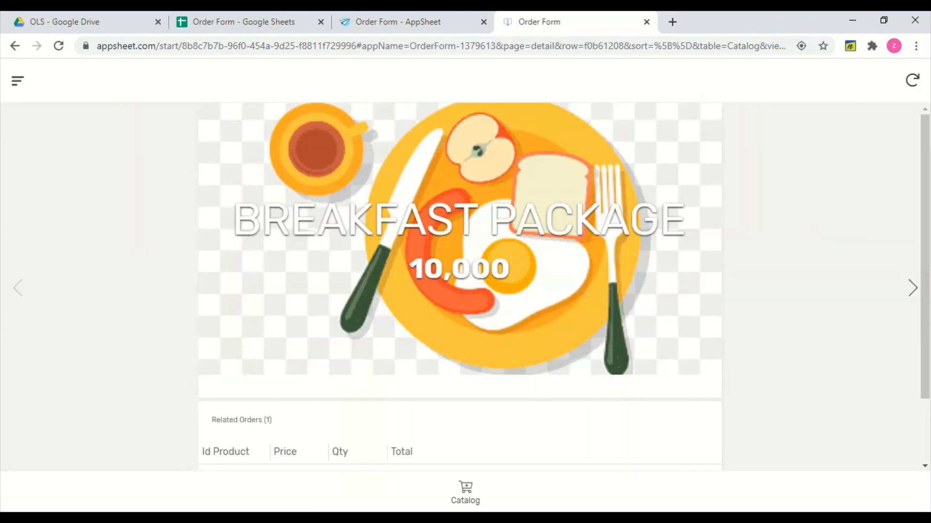
scroll(459, 286, down, 2)
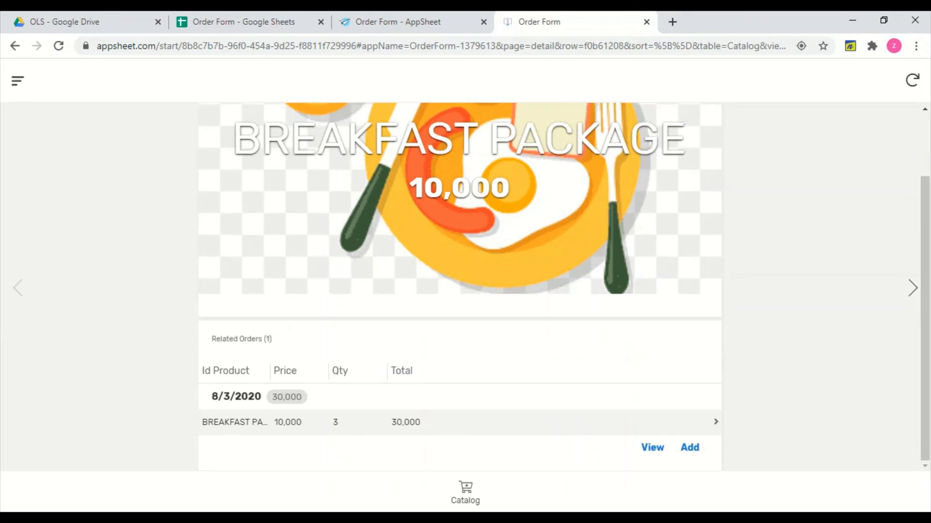
click(689, 448)
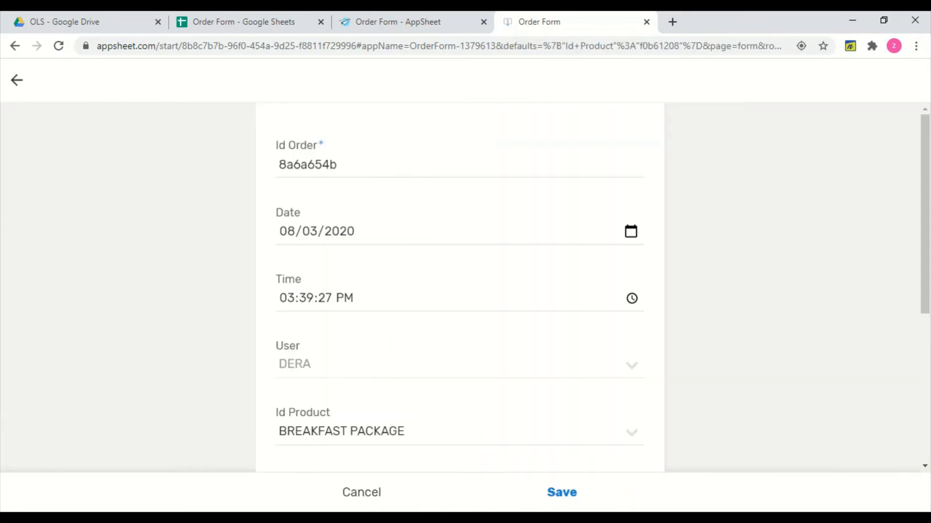
scroll(492, 257, down, 5)
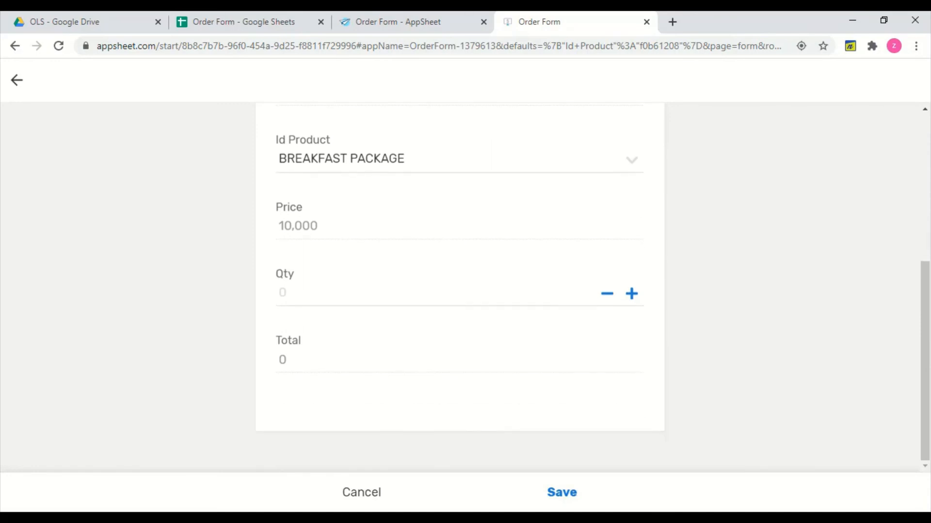
click(631, 293)
click(631, 294)
click(631, 294)
click(562, 492)
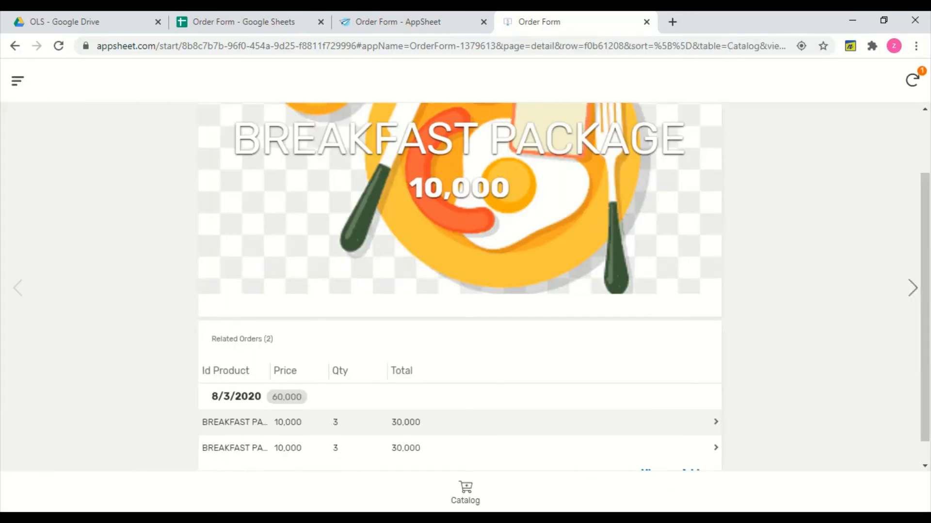
Order 3 Tumpeng, totalling 90,000.
scroll(460, 286, down, 1)
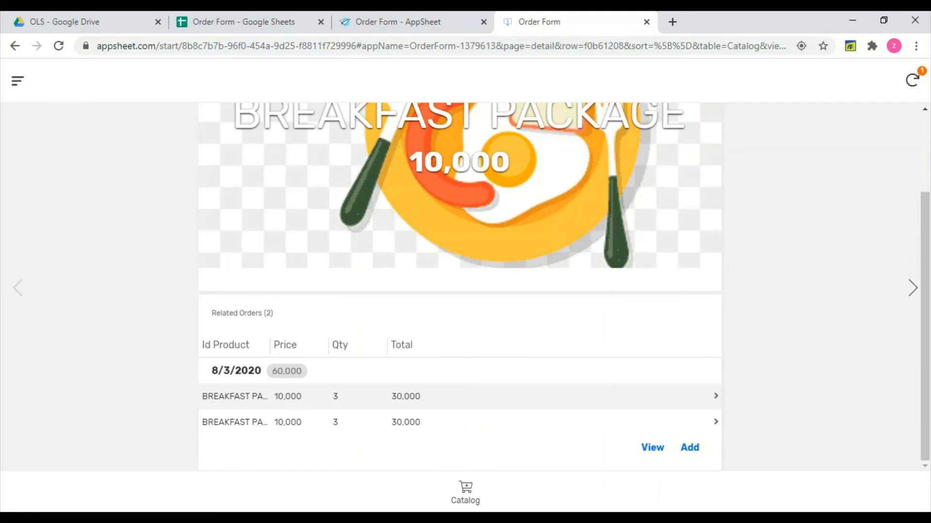
click(913, 288)
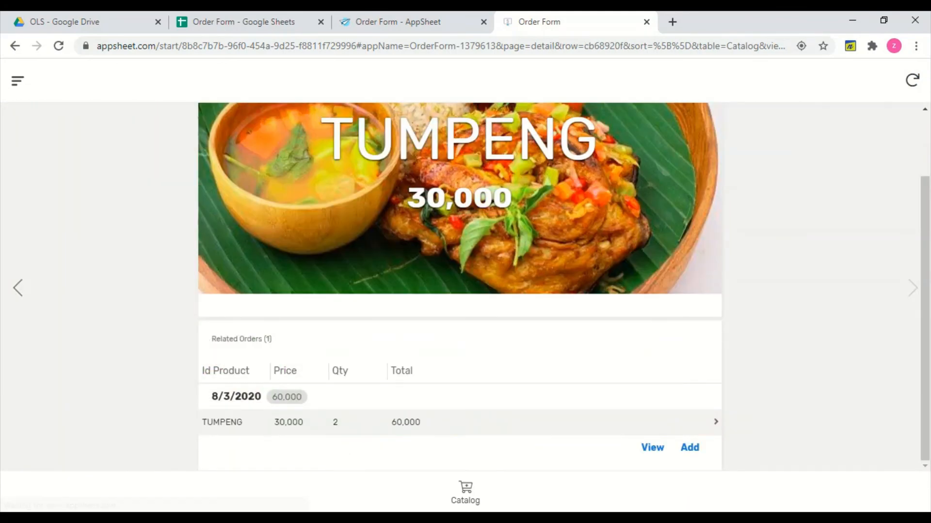
click(690, 447)
scroll(586, 183, down, 4)
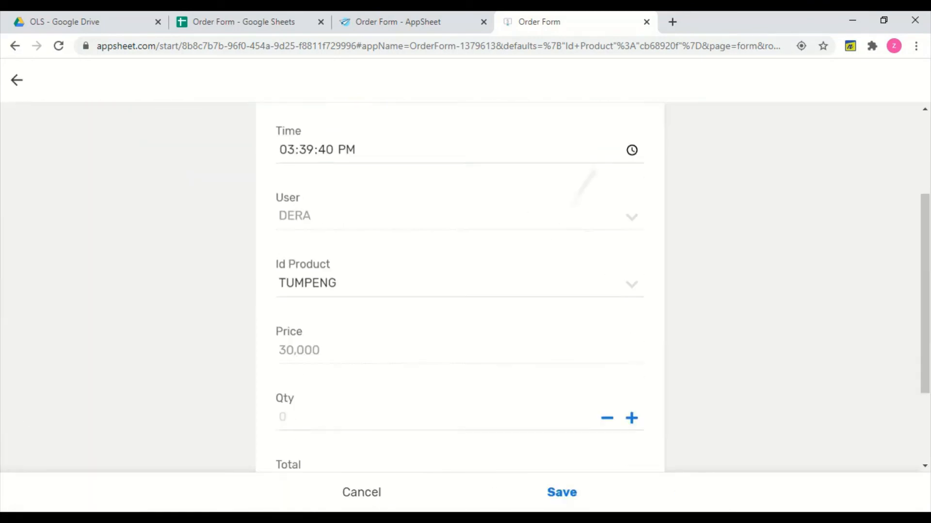
click(631, 355)
click(632, 354)
click(632, 355)
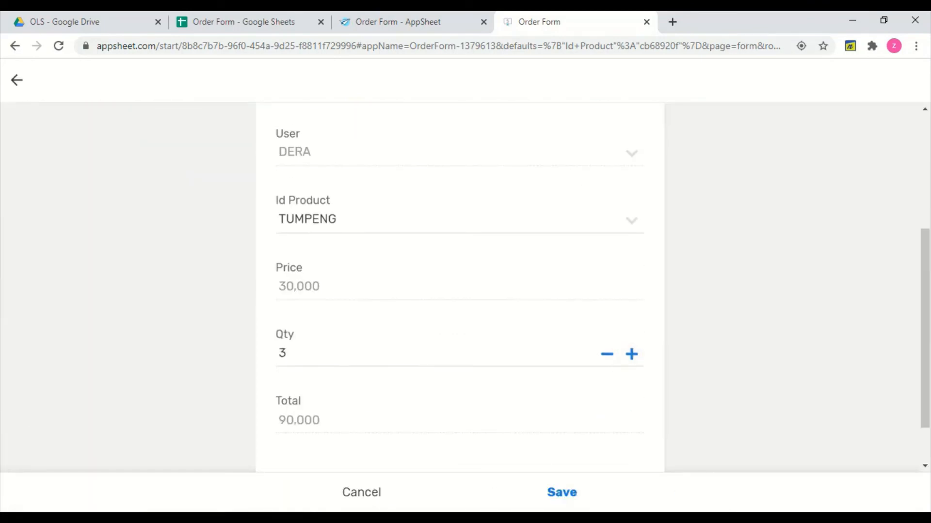
scroll(632, 354, down, 1)
click(467, 504)
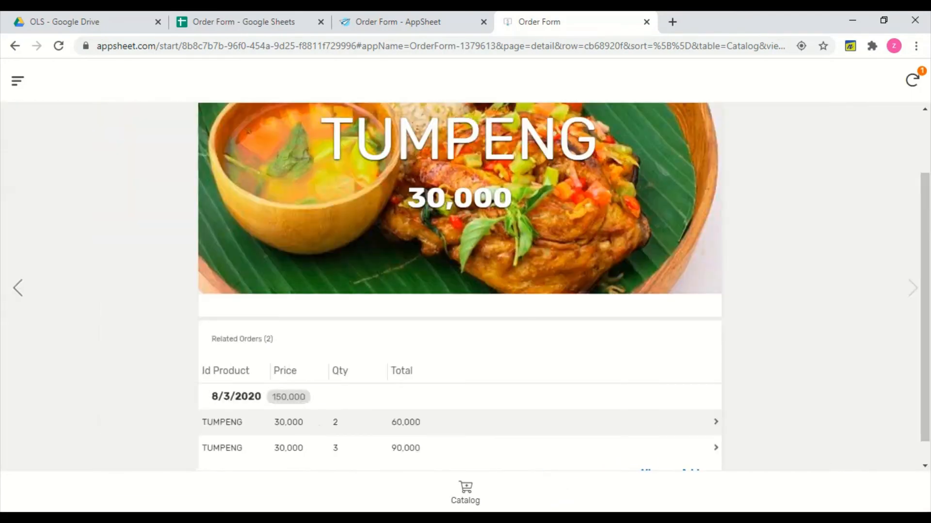
scroll(459, 287, down, 1)
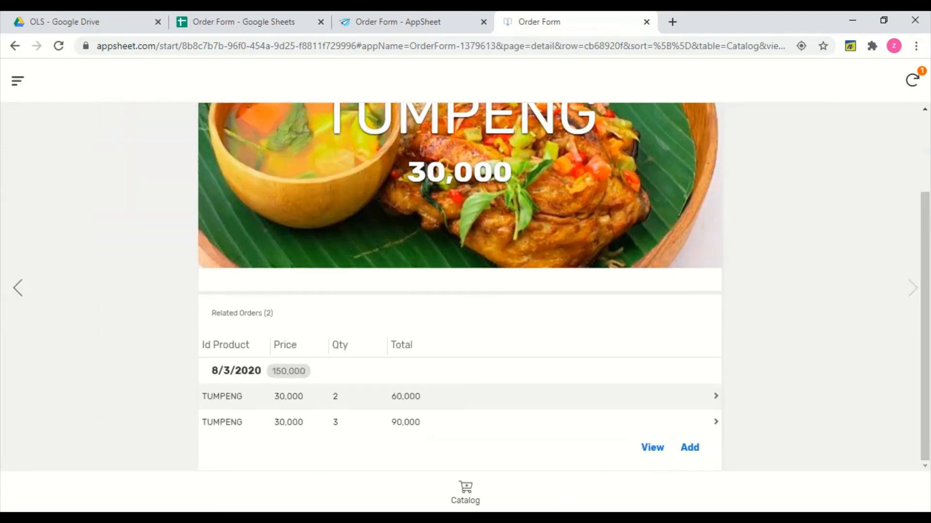